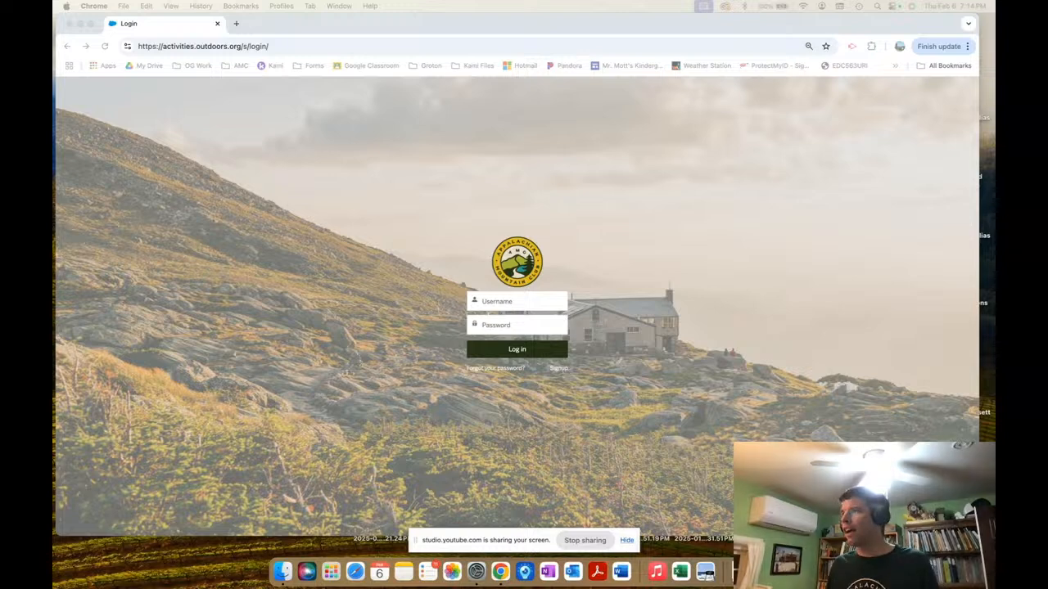
# Replace the login URL with the Connecticut Chapter activities link to load its 26-activity search page.
pyautogui.hotkey('ctrl', 'Up')
pyautogui.hotkey('ctrl', 'Up')
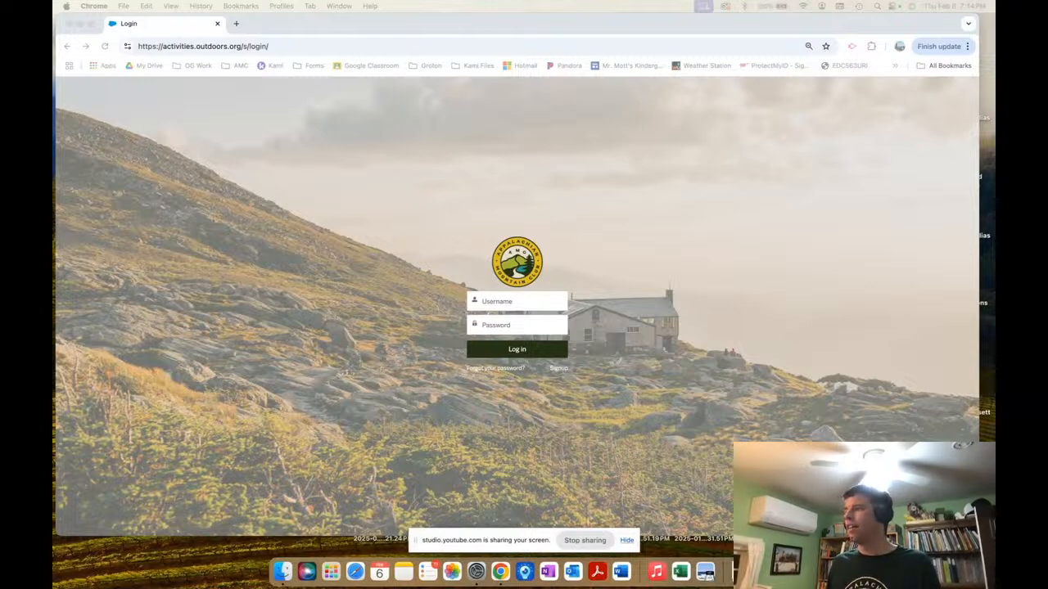
pyautogui.hotkey('ctrl', 'Up')
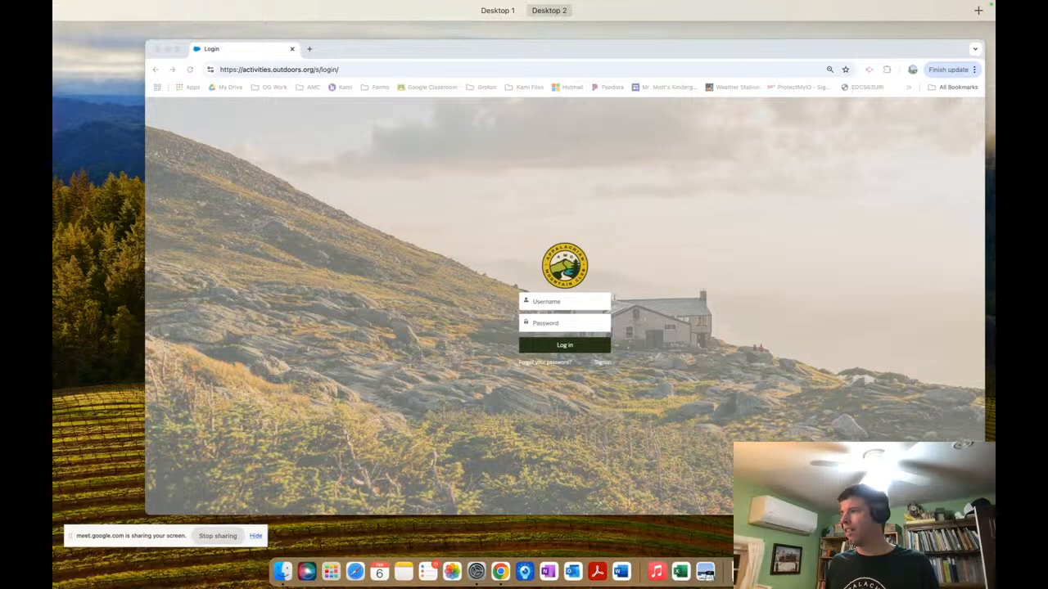
pyautogui.hotkey('ctrl', 'Up')
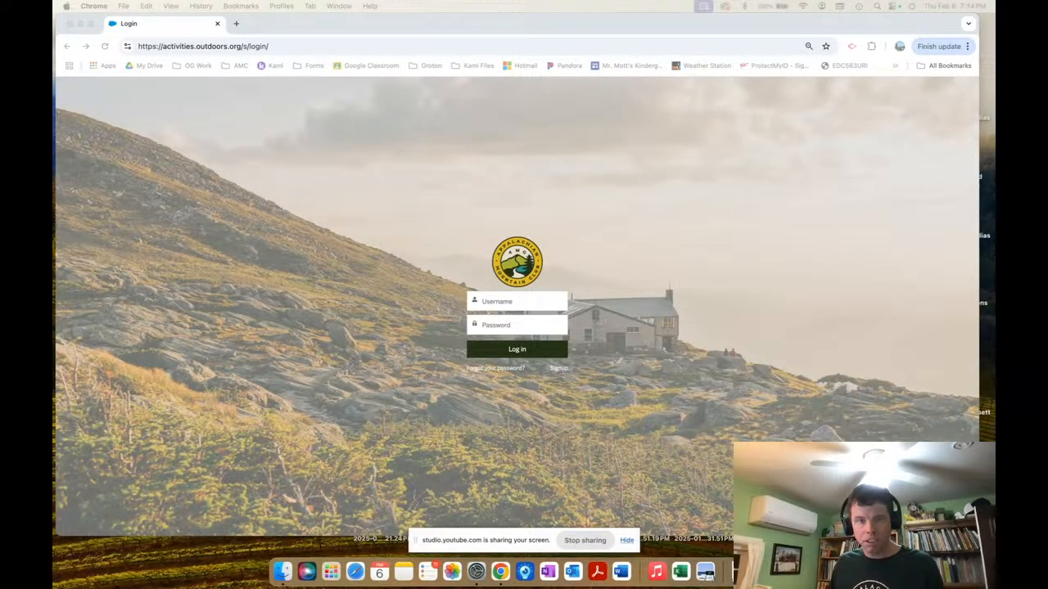
pyautogui.click(240, 46)
pyautogui.press('super+v')
pyautogui.press('Return')
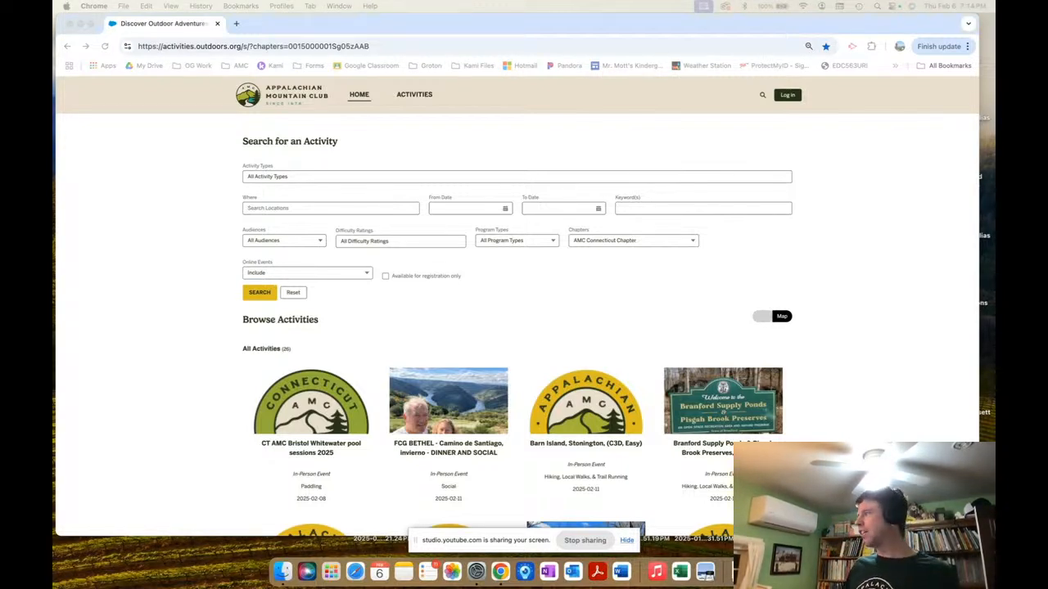
pyautogui.hotkey('ctrl', 'Up')
pyautogui.hotkey('ctrl', 'Up')
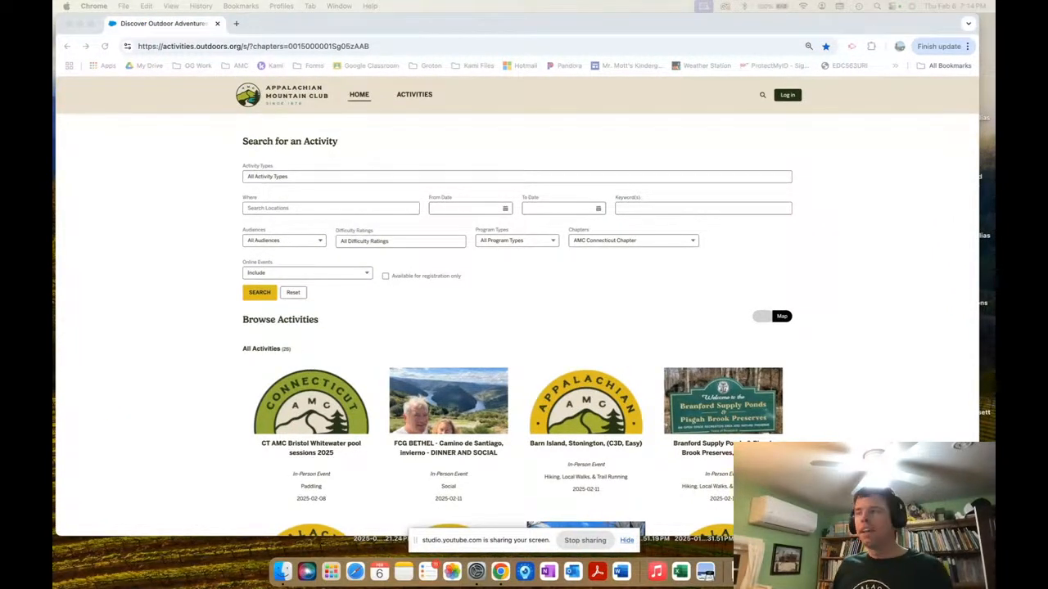
pyautogui.hotkey('ctrl', 'Up')
pyautogui.hotkey('ctrl', 'Up')
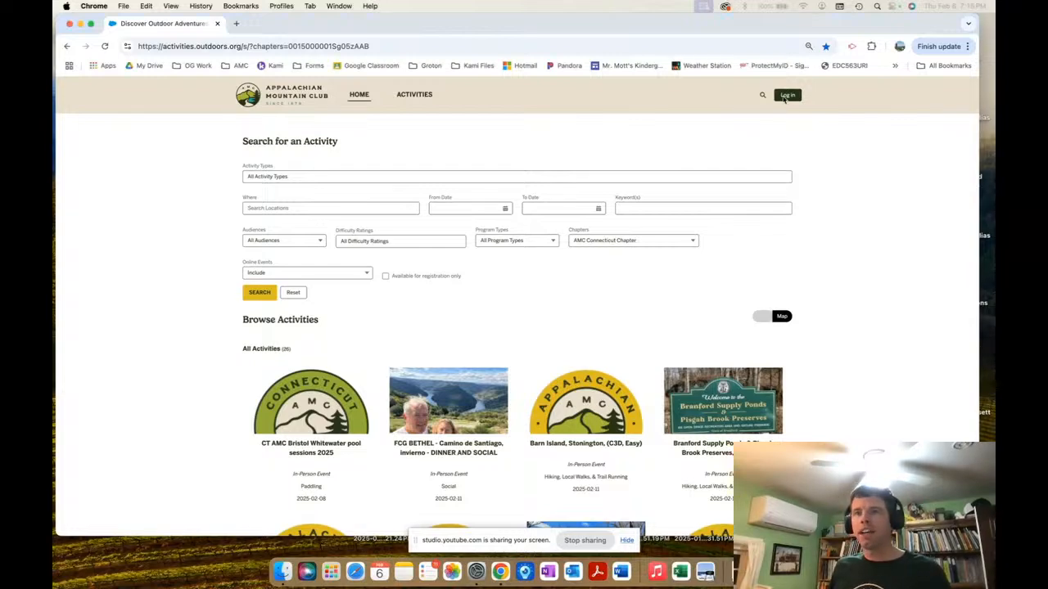
# Log in with the saved leader account, retyping the password after the first attempt fails.
pyautogui.click(784, 96)
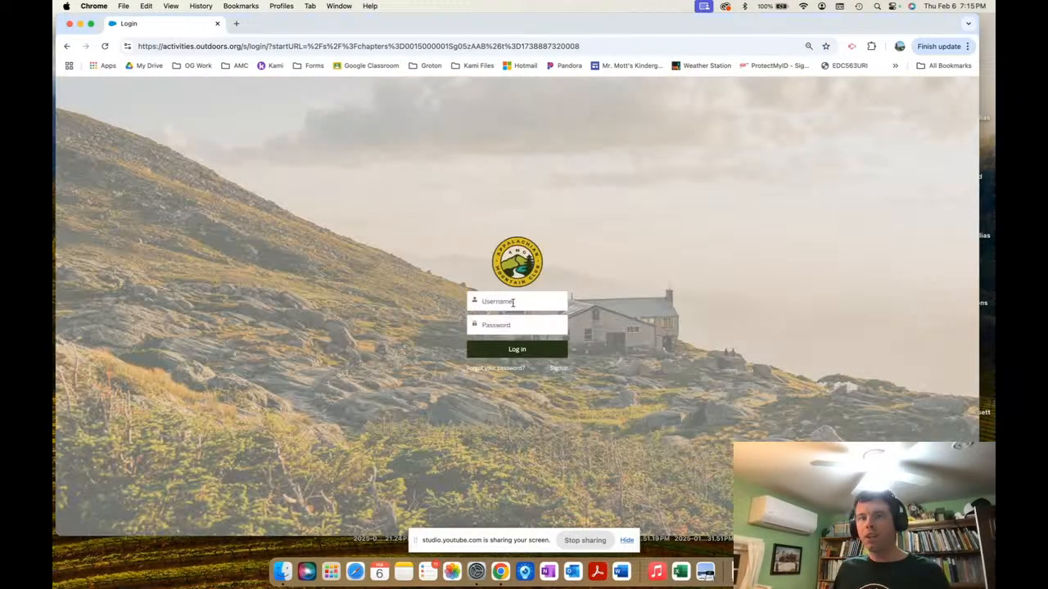
pyautogui.click(504, 302)
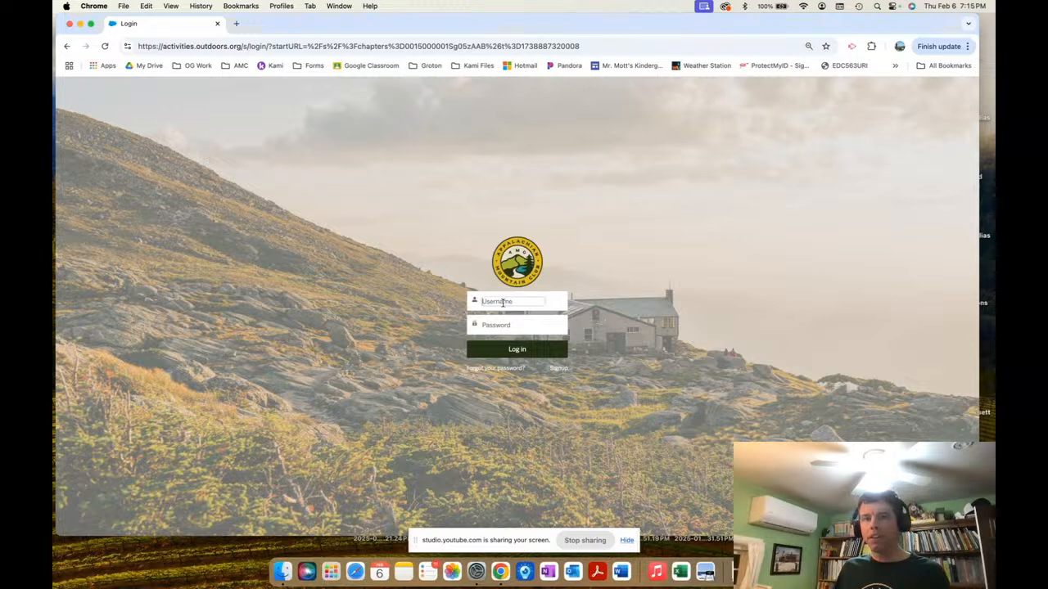
pyautogui.click(529, 323)
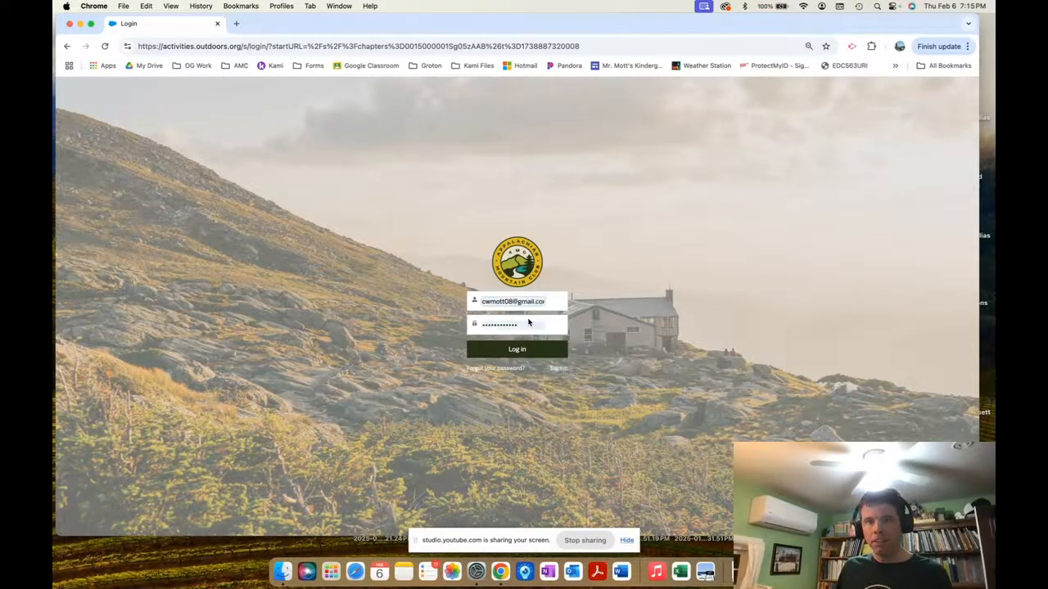
pyautogui.click(529, 324)
pyautogui.write('••••••••••')
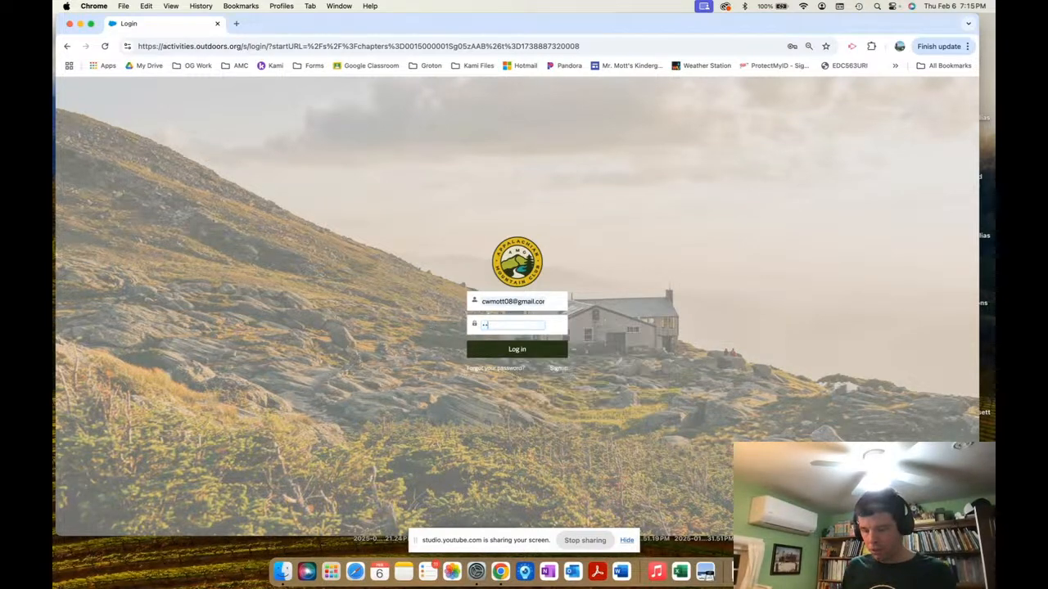
pyautogui.press('Return')
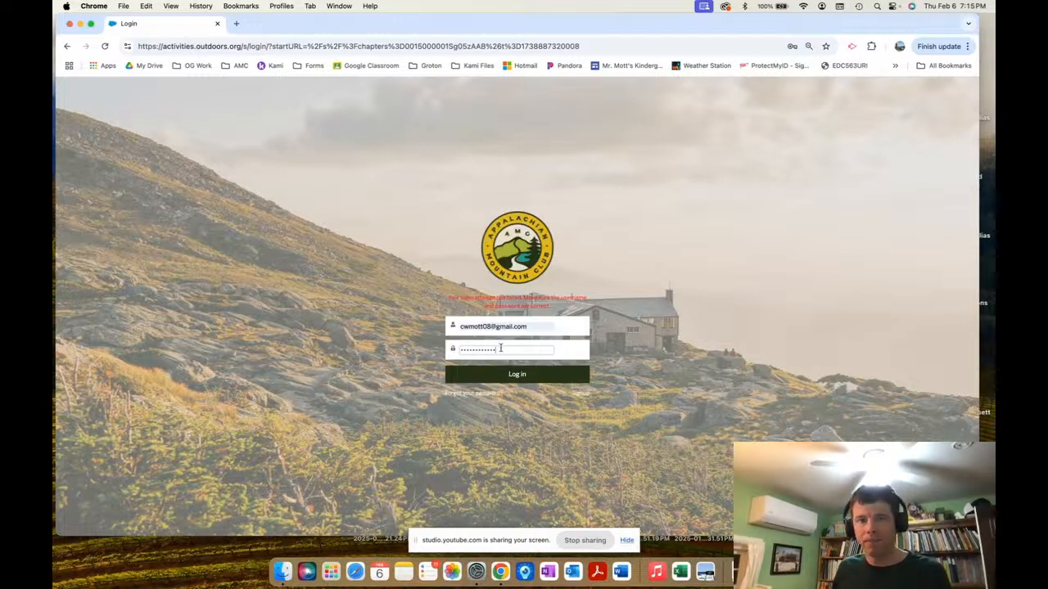
pyautogui.press('super+a')
pyautogui.write('•••••')
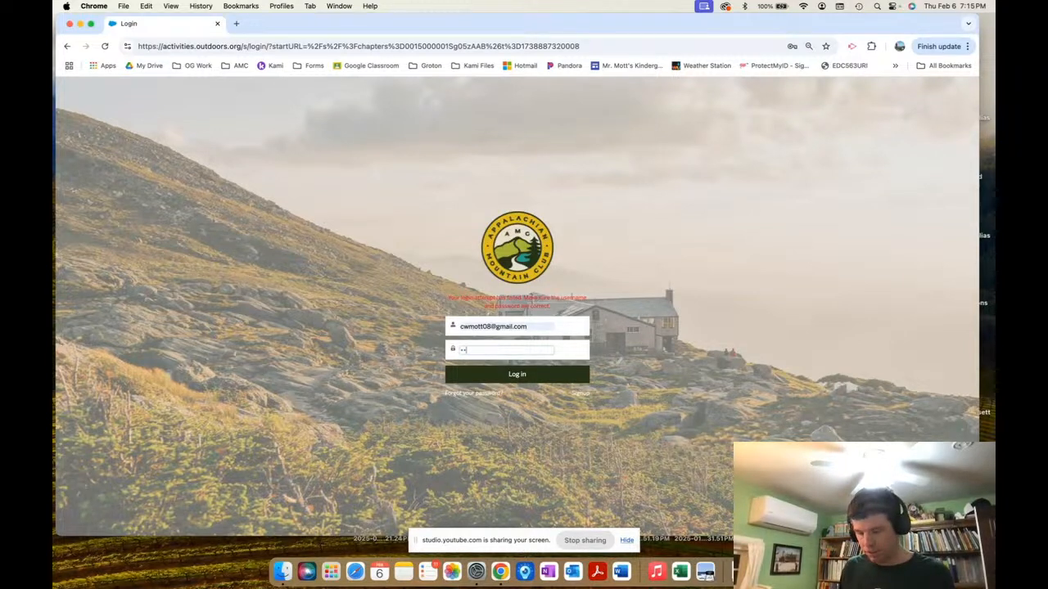
pyautogui.write('•••••••')
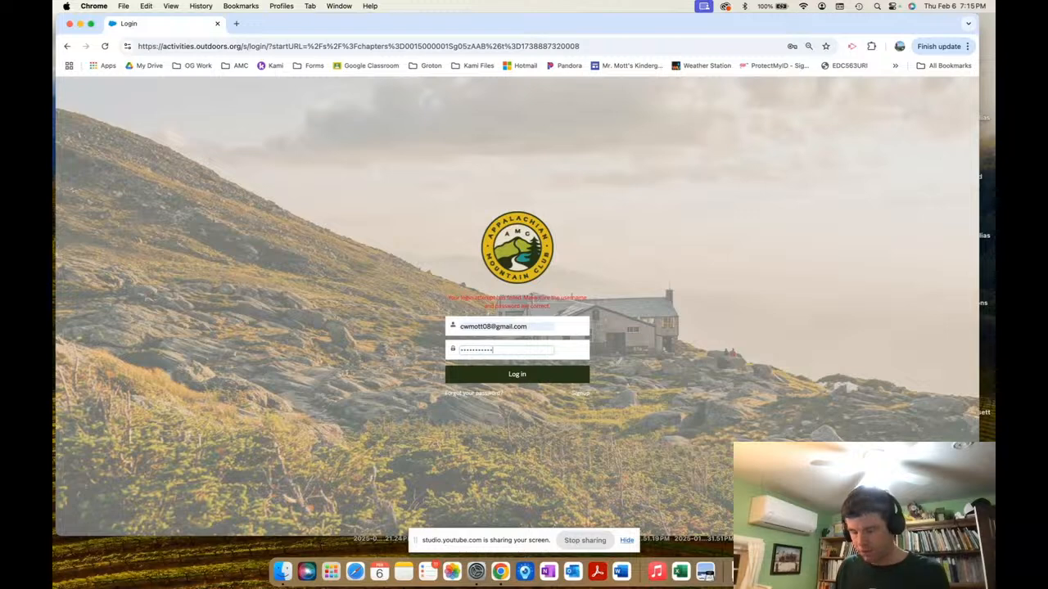
pyautogui.press('Return')
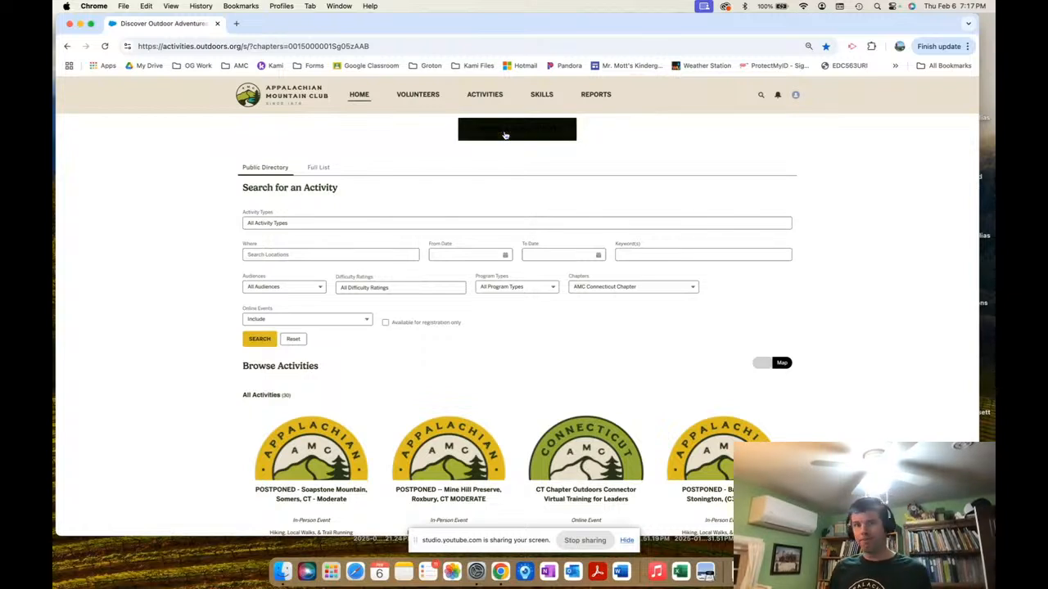
# Start a new activity from the Create a New Activity button.
pyautogui.click(505, 135)
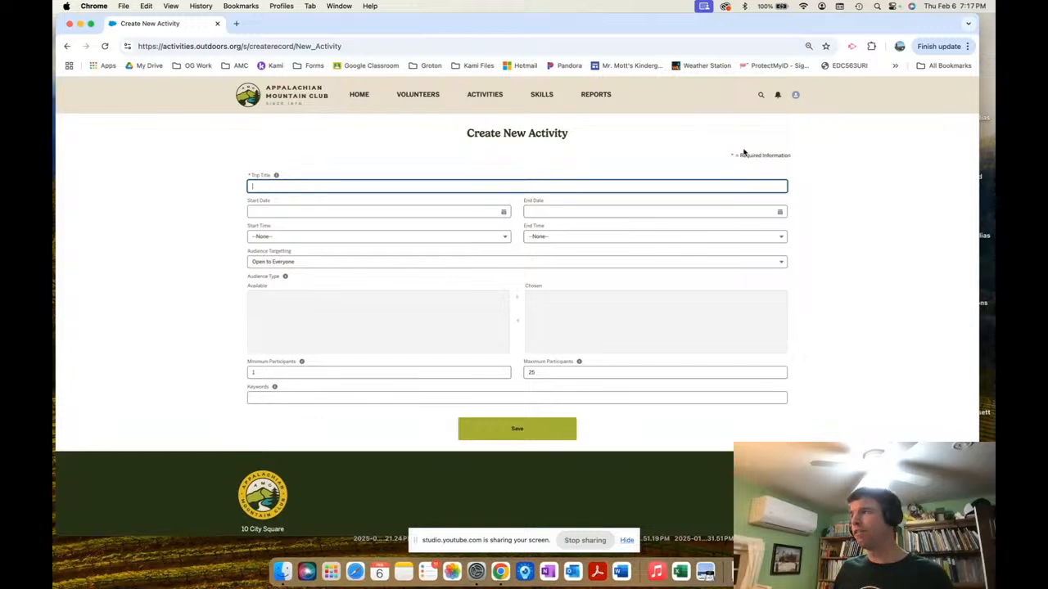
pyautogui.hotkey('ctrl', 'Up')
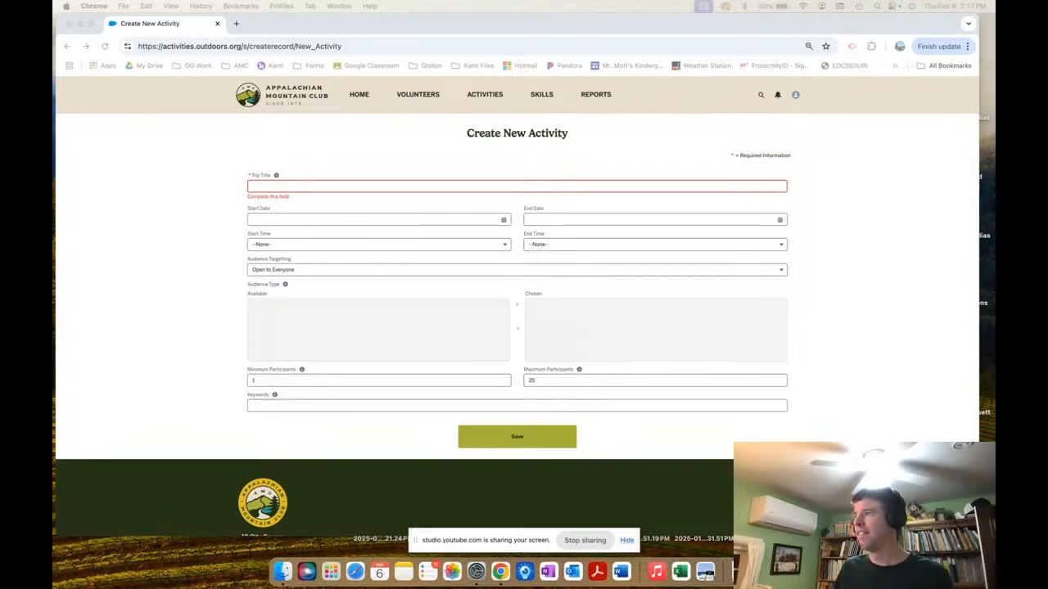
# Enter 'Ragged Mountain' as the Trip Title.
pyautogui.click(266, 189)
pyautogui.write('Ragg')
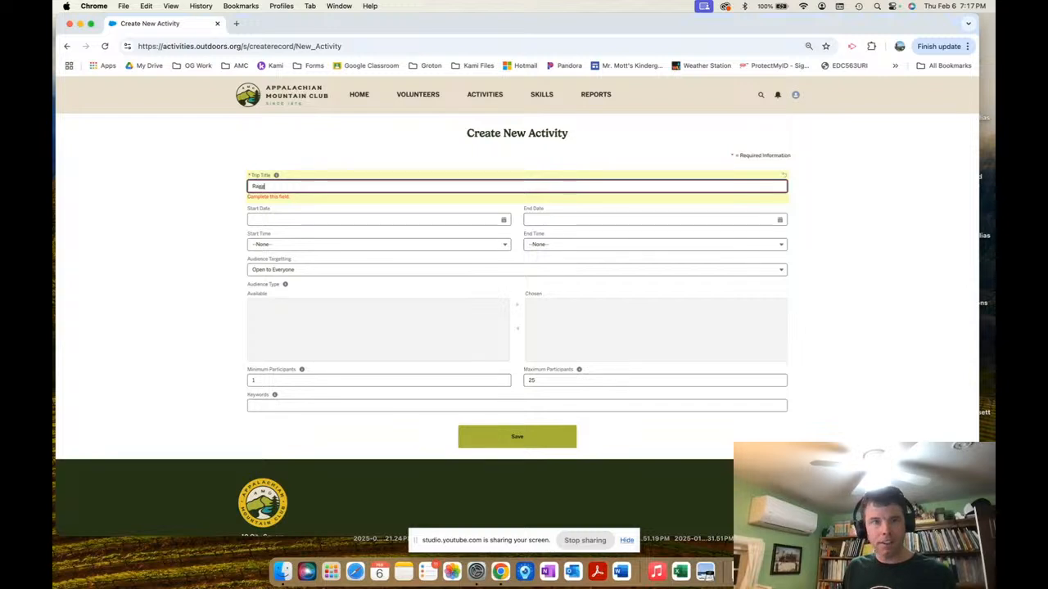
pyautogui.write('ed Mountain')
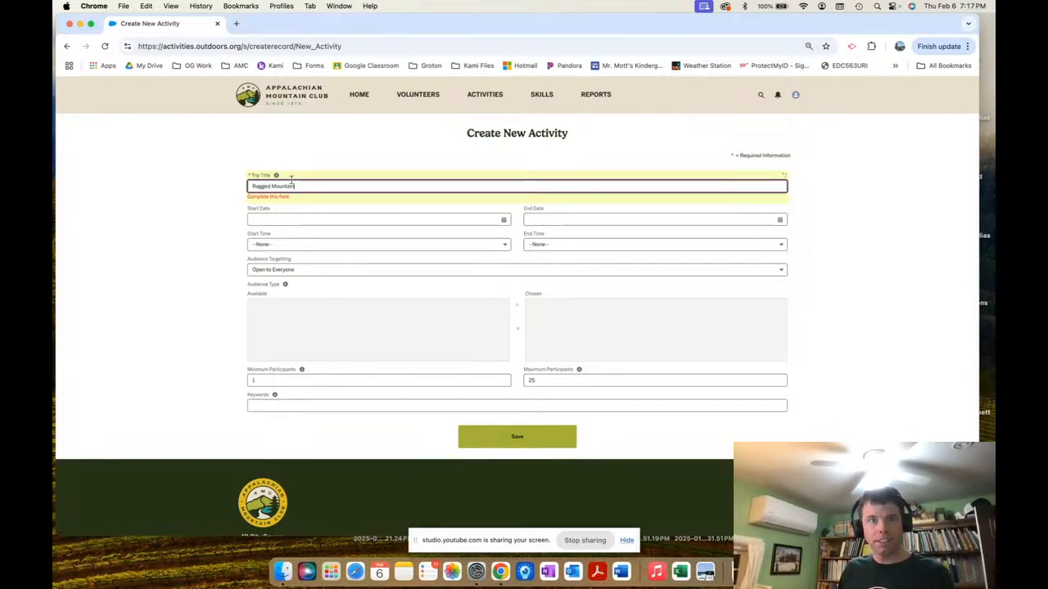
pyautogui.moveTo(299, 187); pyautogui.dragTo(221, 190)
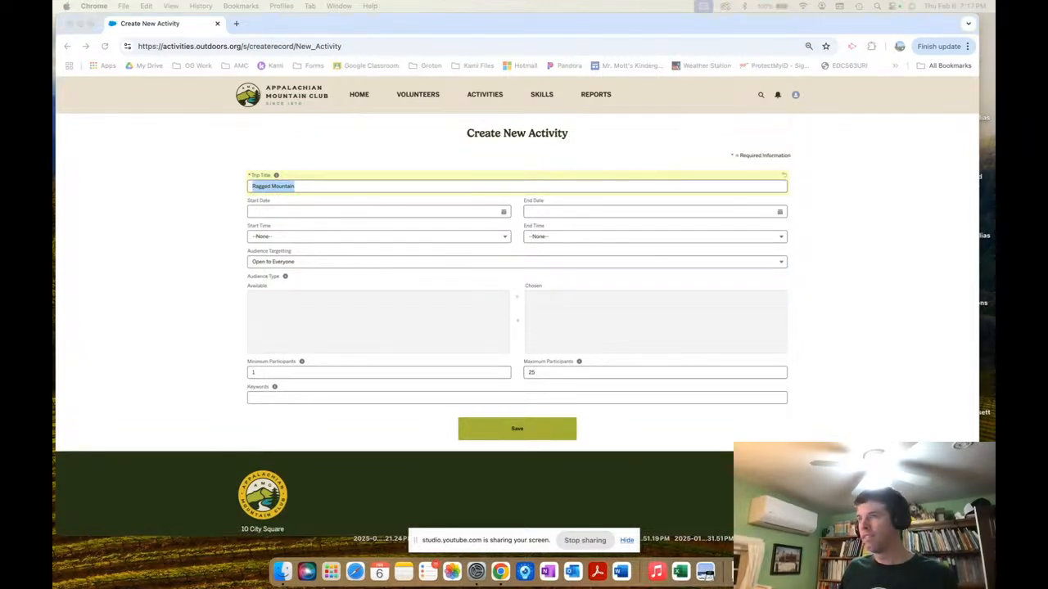
pyautogui.click(310, 185)
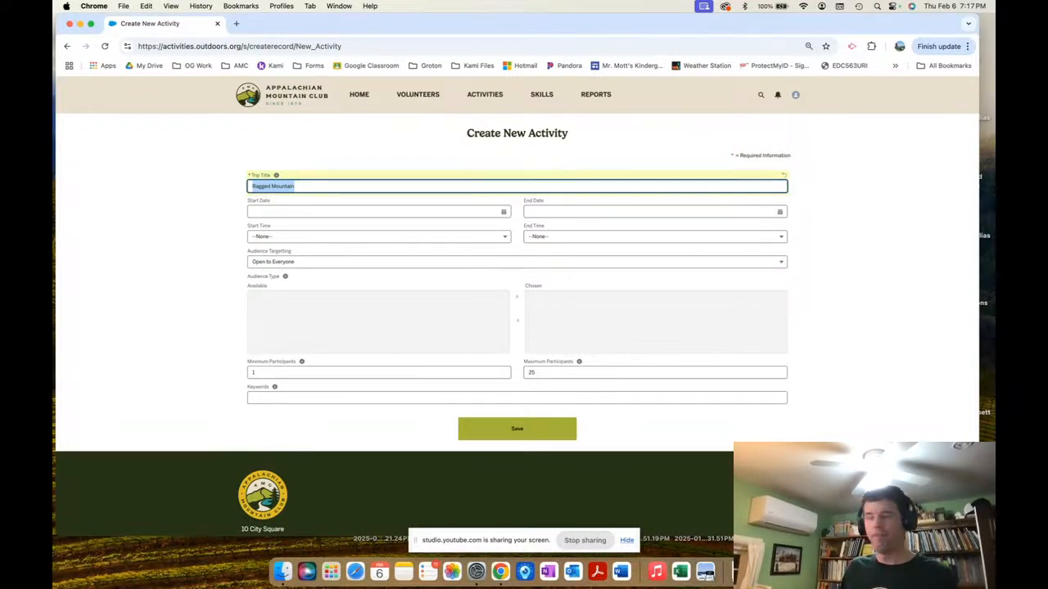
pyautogui.click(316, 191)
pyautogui.click(307, 205)
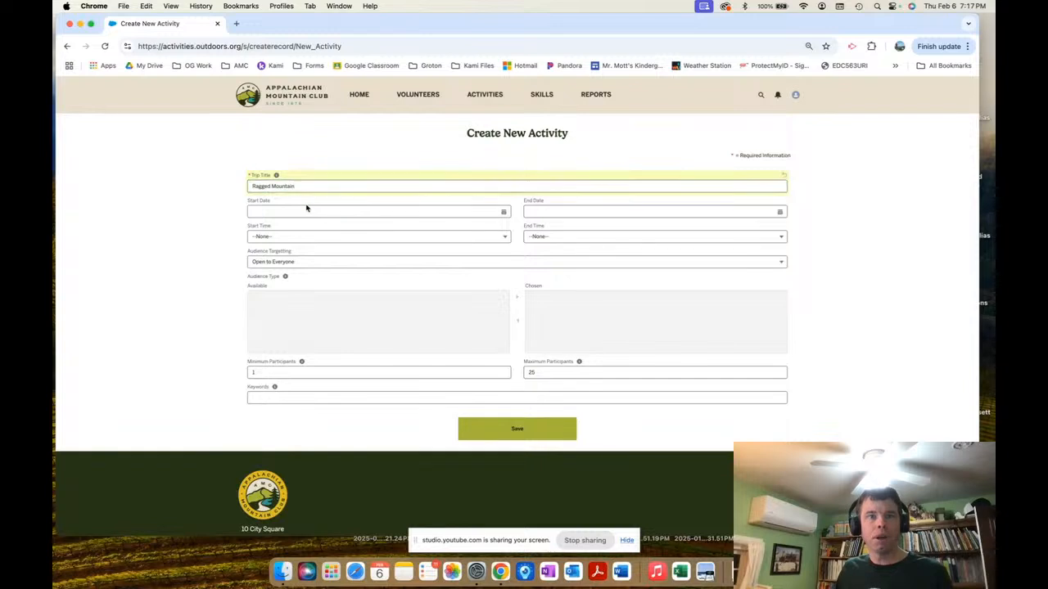
# Set both Start Date and End Date to Saturday, February 7, 2026.
pyautogui.click(307, 208)
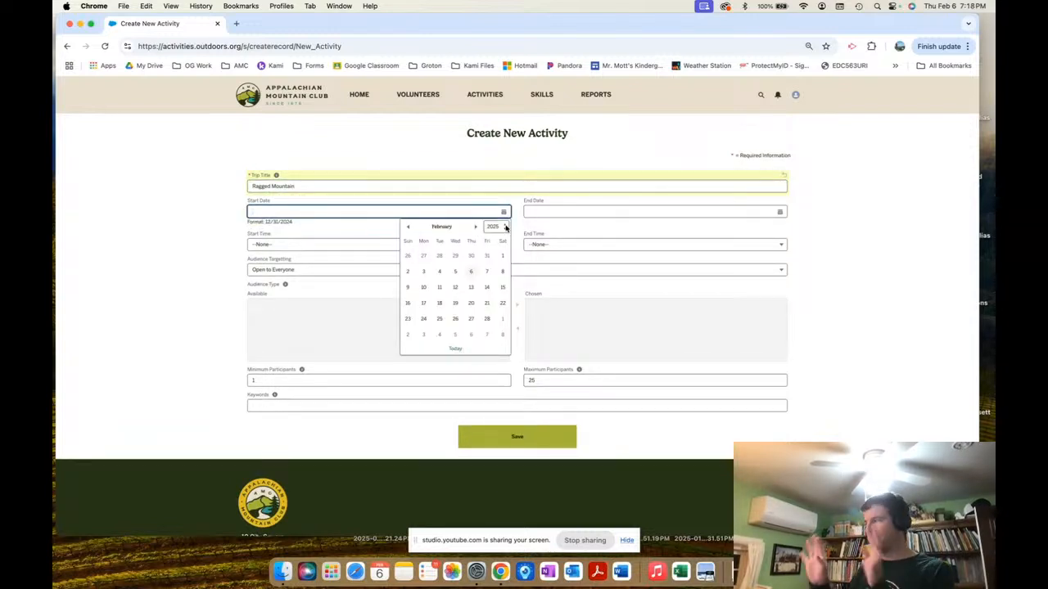
pyautogui.click(505, 227)
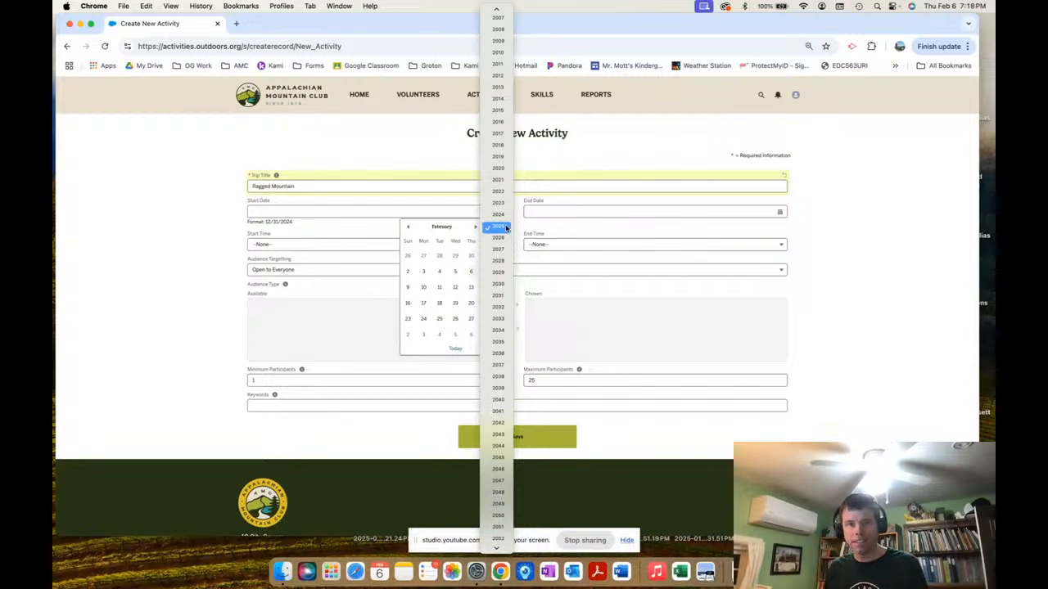
pyautogui.click(498, 238)
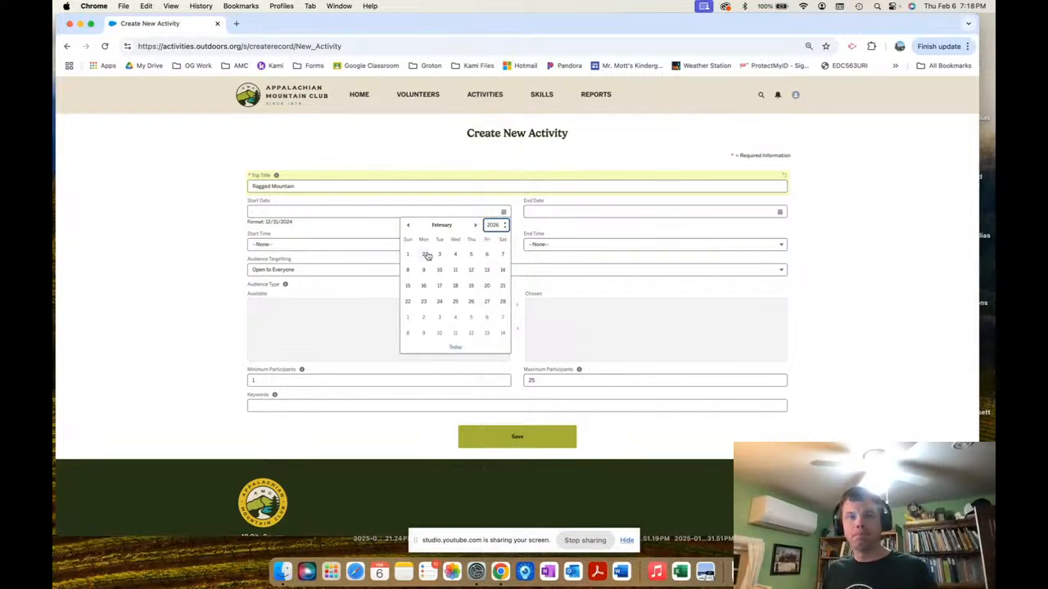
pyautogui.click(499, 256)
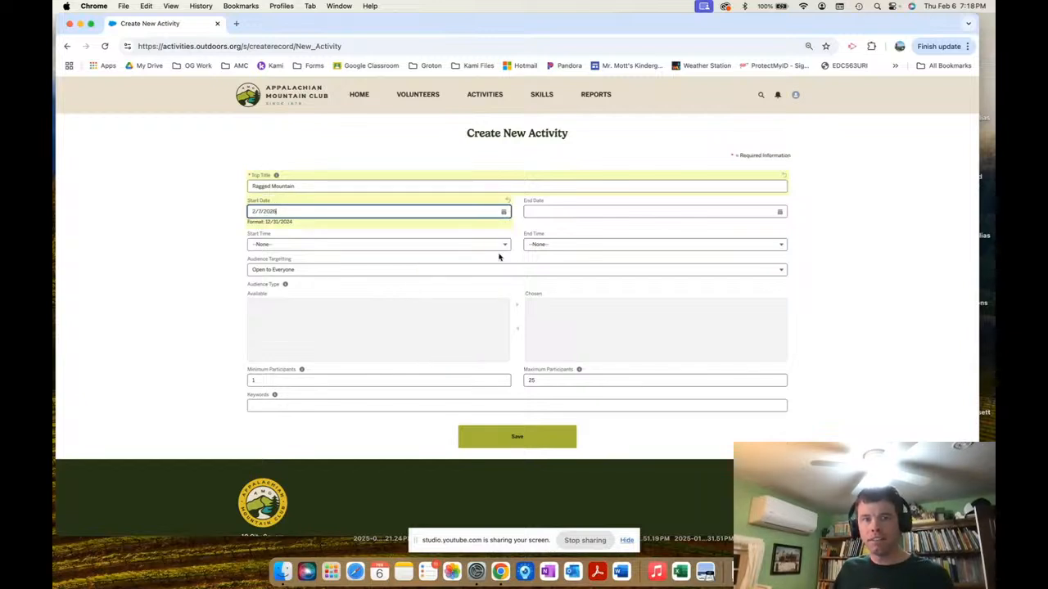
pyautogui.click(567, 211)
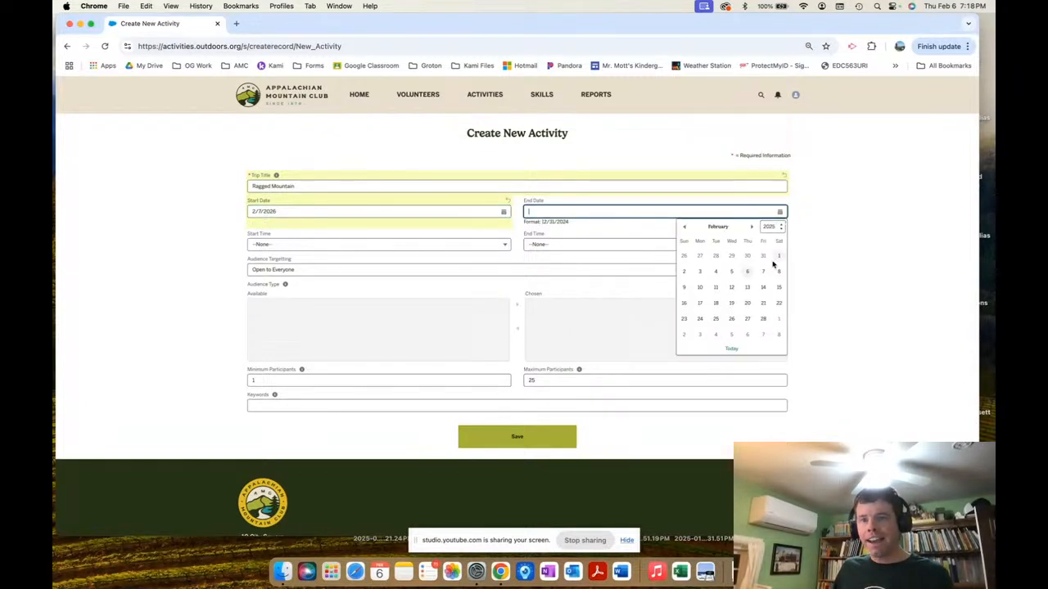
pyautogui.click(771, 228)
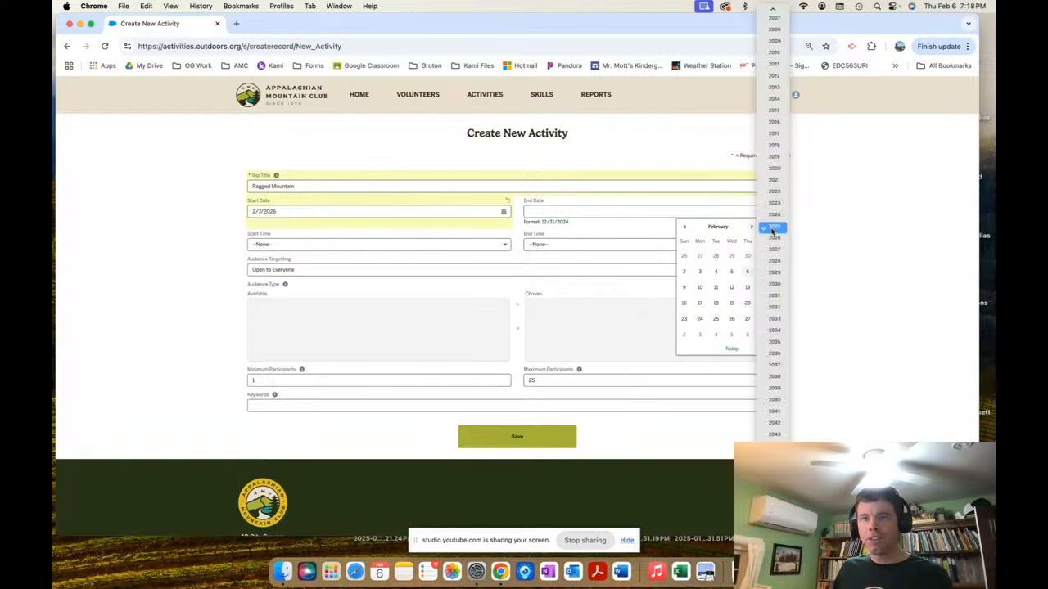
pyautogui.click(773, 237)
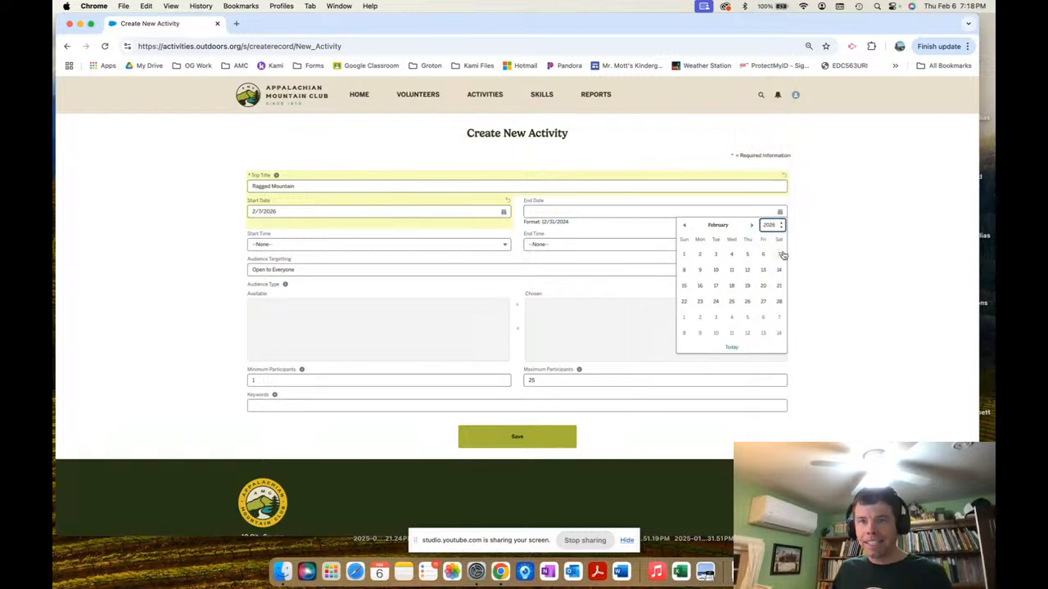
pyautogui.click(779, 255)
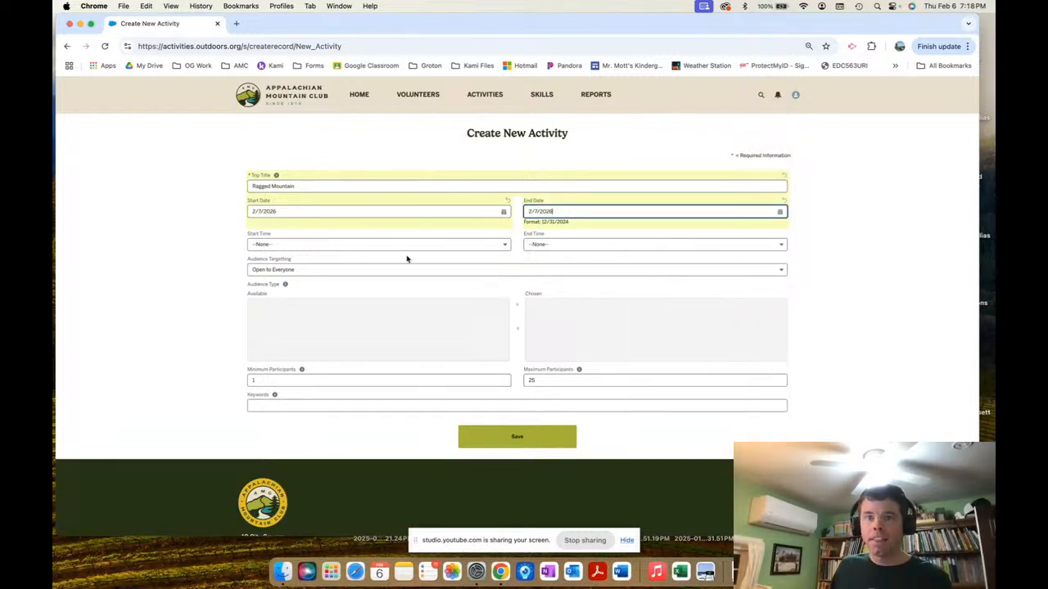
pyautogui.click(384, 249)
# Choose 8:00 AM as the Start Time and 2:00 PM as the End Time.
pyautogui.click(350, 243)
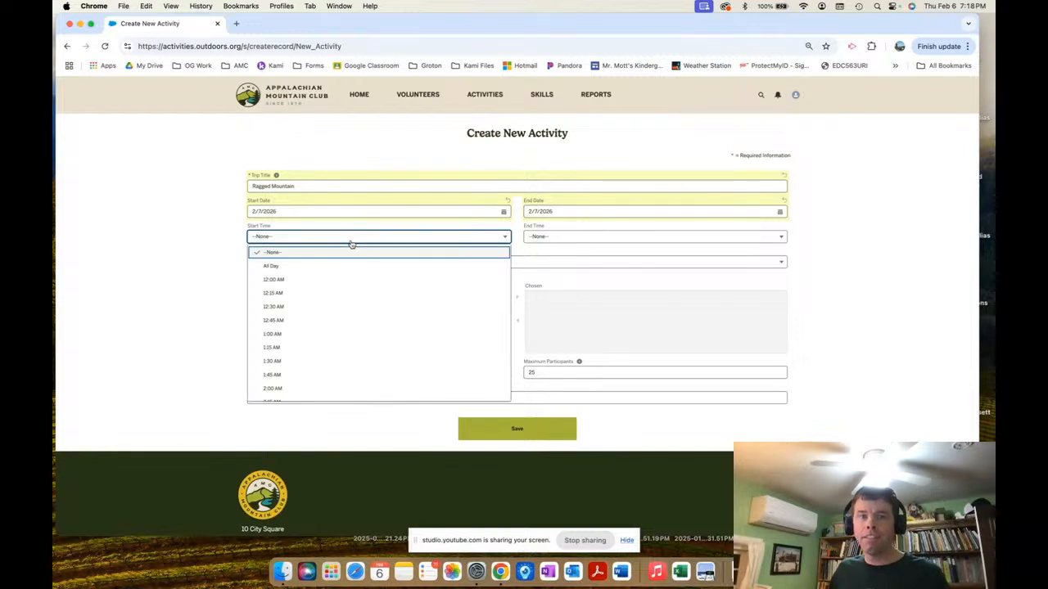
pyautogui.scroll(-5, 342, 320)
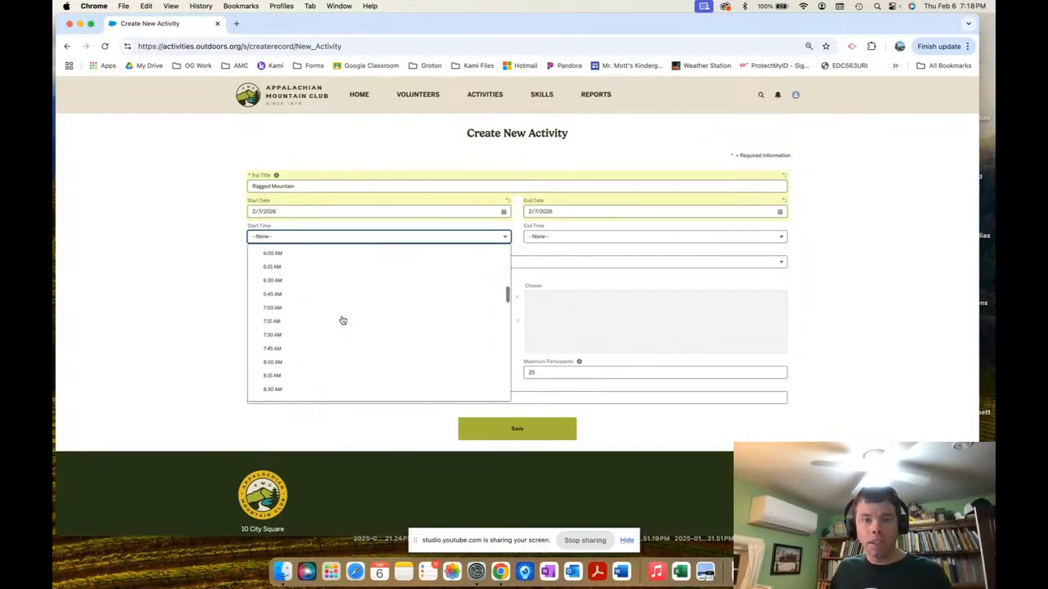
pyautogui.click(327, 347)
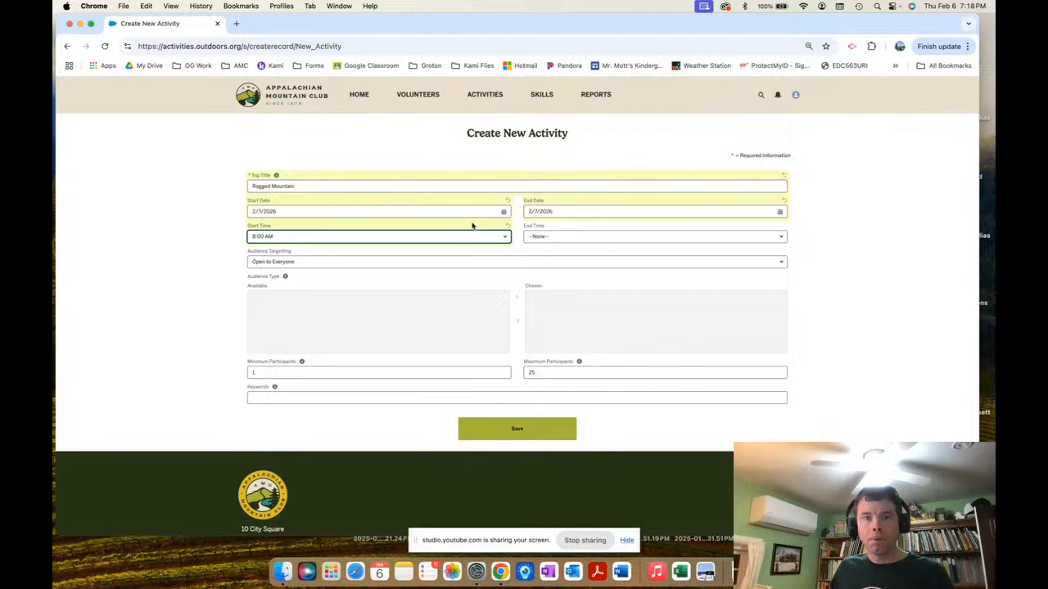
pyautogui.click(550, 235)
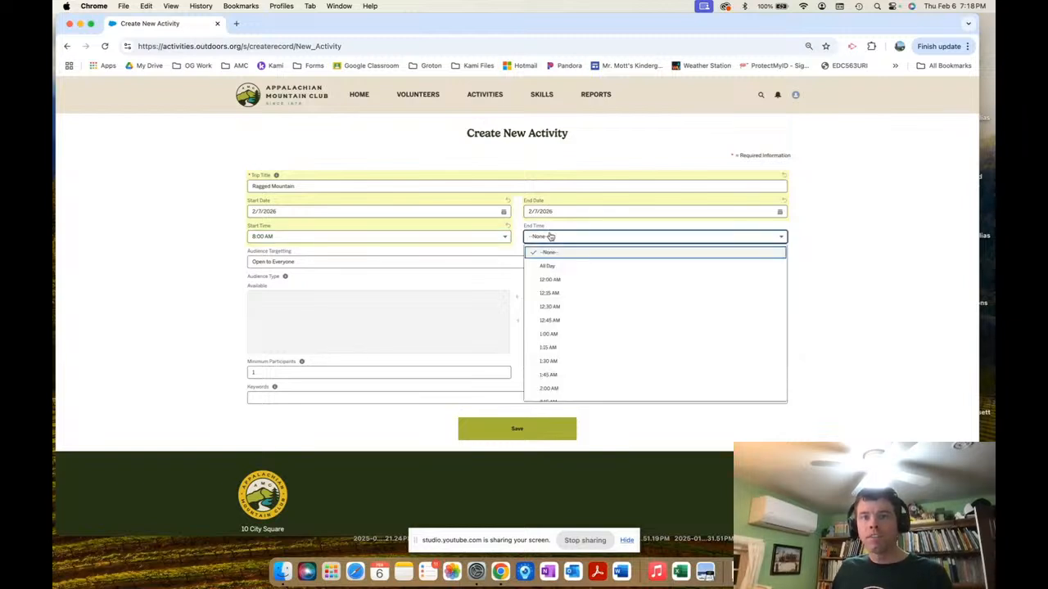
pyautogui.scroll(-3, 602, 356)
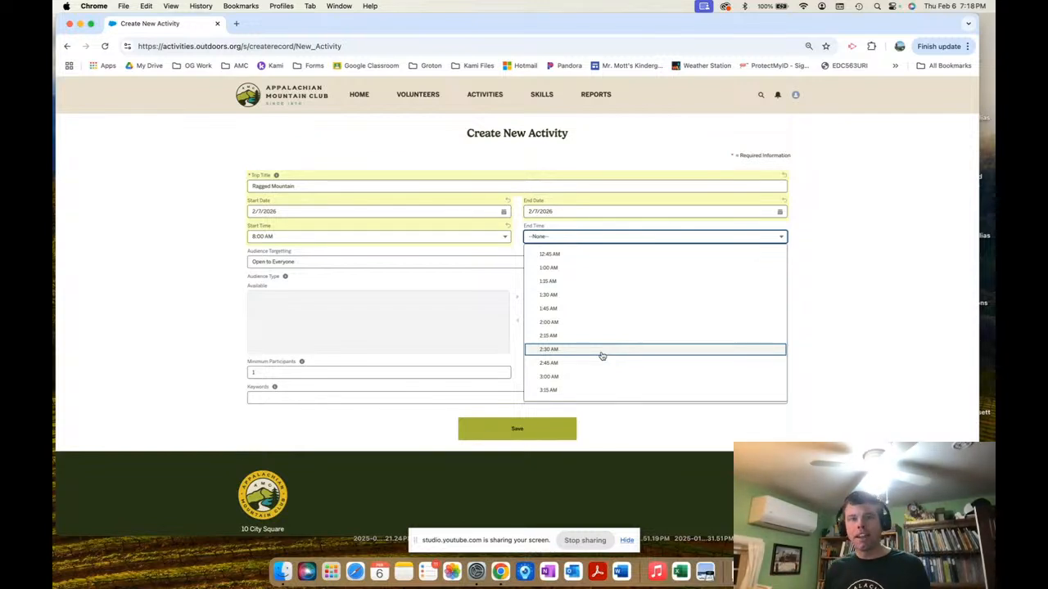
pyautogui.scroll(-5, 602, 356)
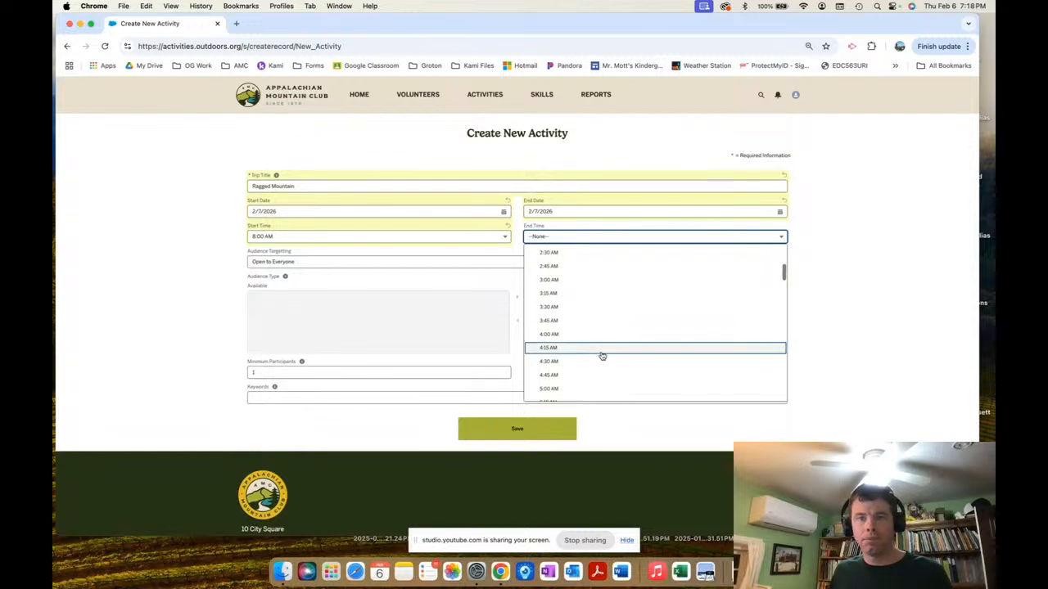
pyautogui.scroll(-15, 594, 392)
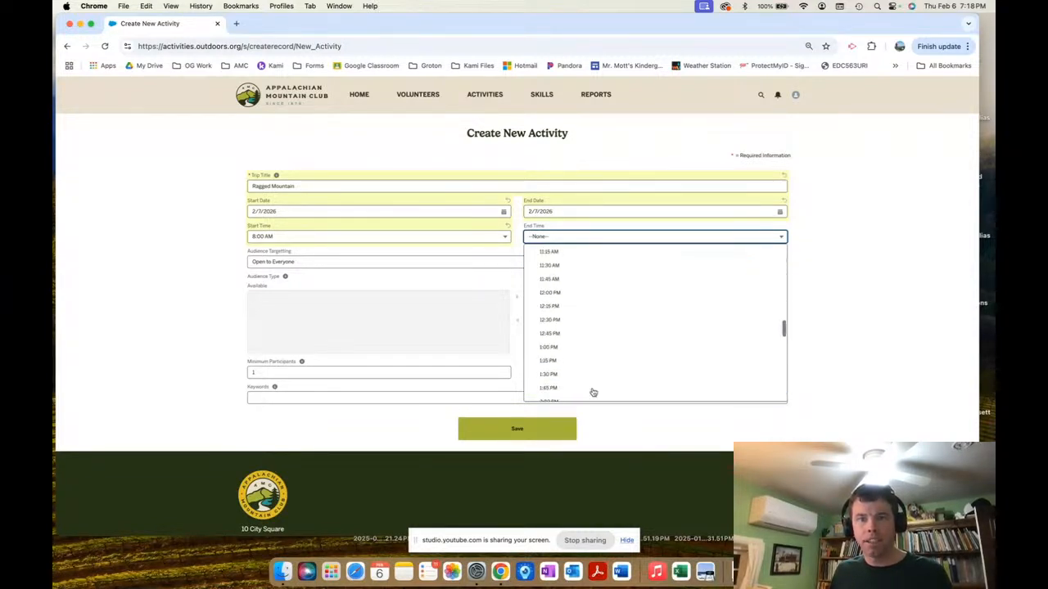
pyautogui.scroll(1, 593, 392)
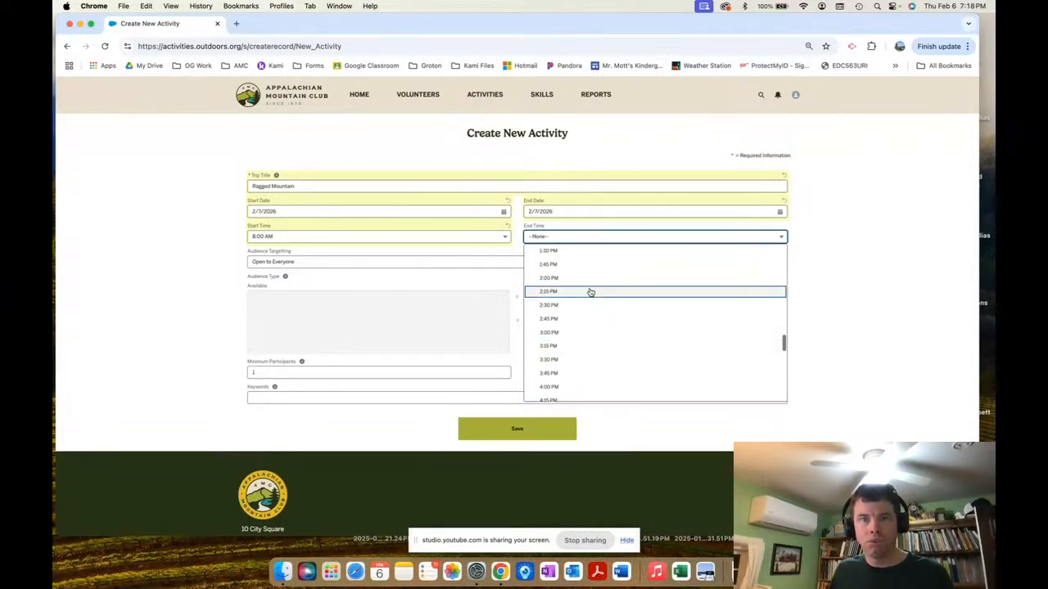
pyautogui.click(580, 280)
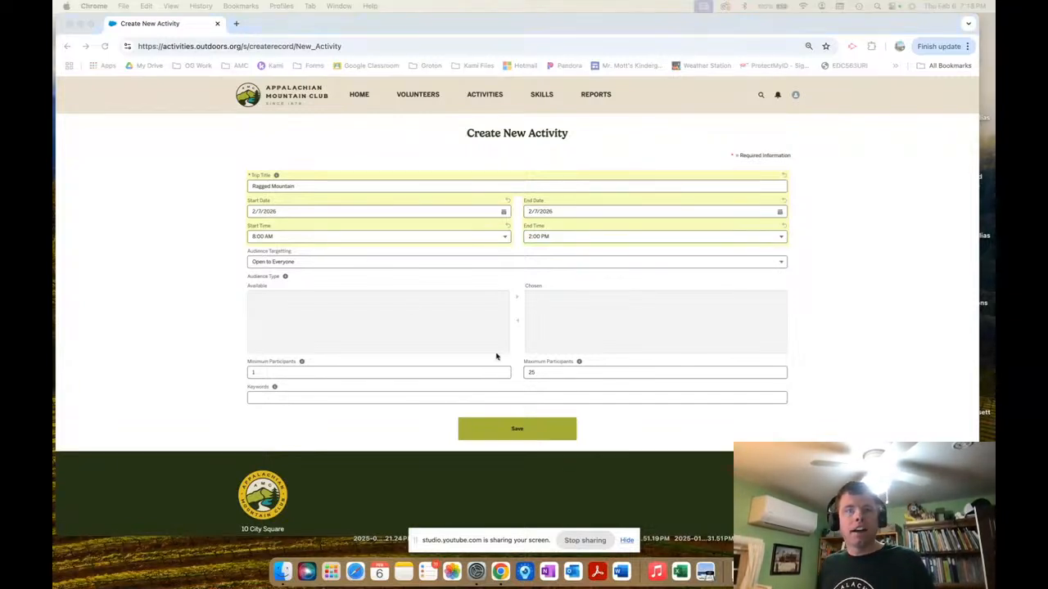
# Switch Audience Targeting to Targeted Audience and move Adults into the chosen audience types.
pyautogui.click(324, 266)
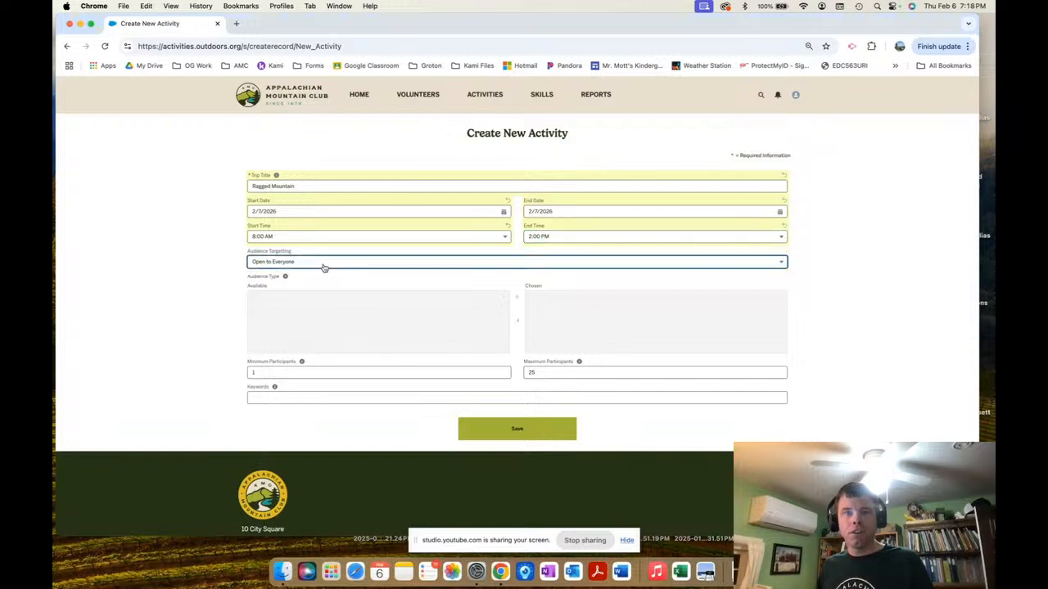
pyautogui.click(324, 262)
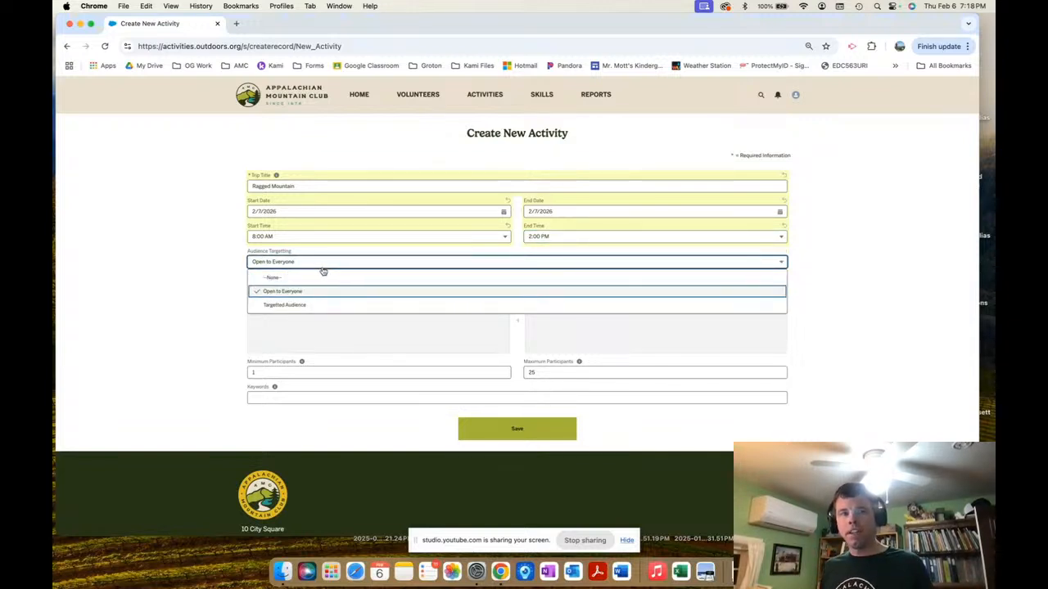
pyautogui.click(294, 305)
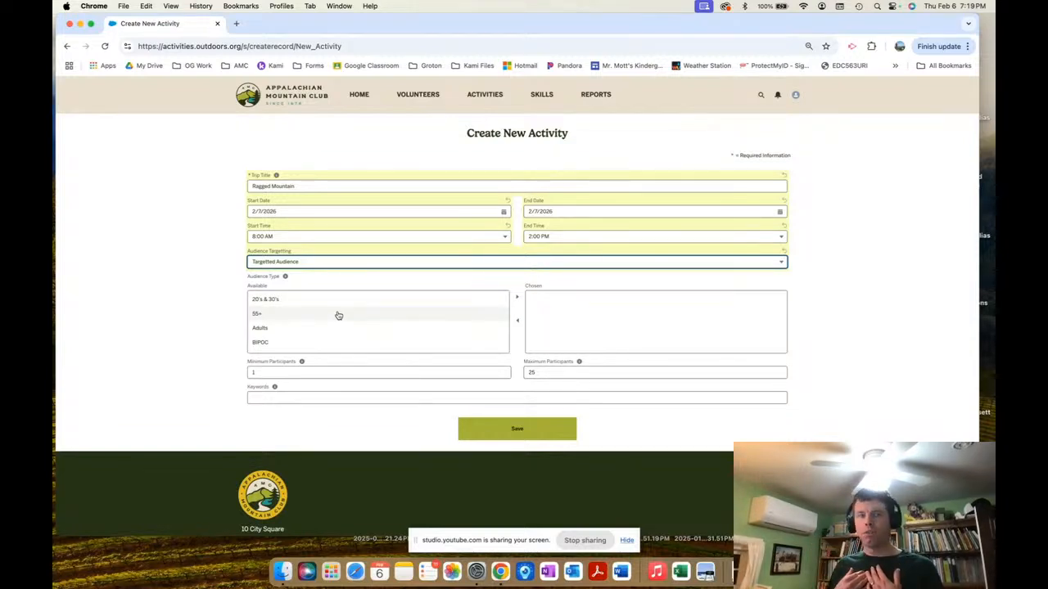
pyautogui.scroll(-1, 336, 314)
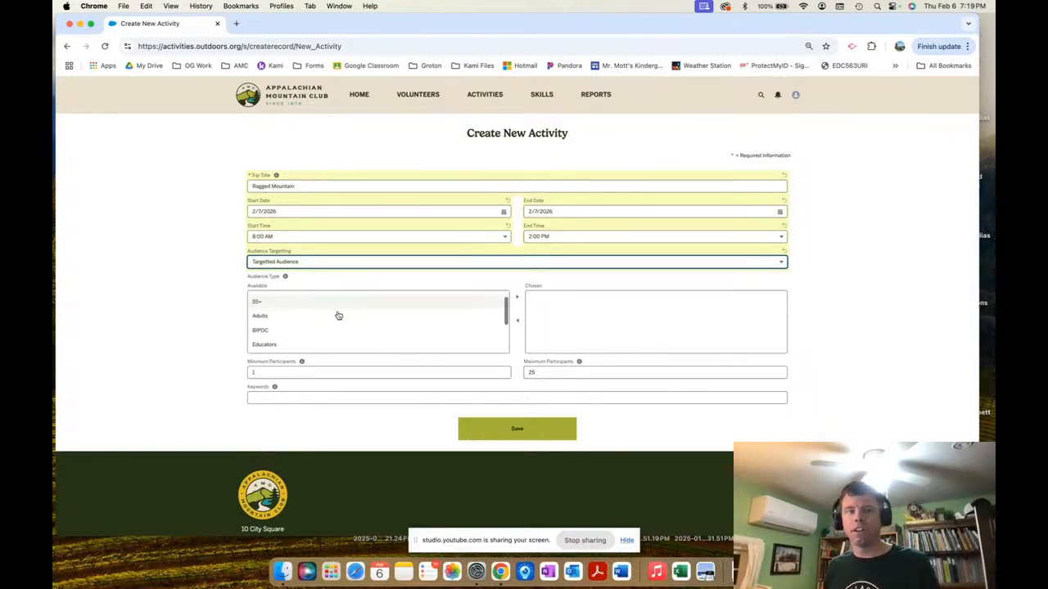
pyautogui.scroll(-4, 300, 318)
pyautogui.scroll(3, 284, 351)
pyautogui.scroll(-1, 284, 352)
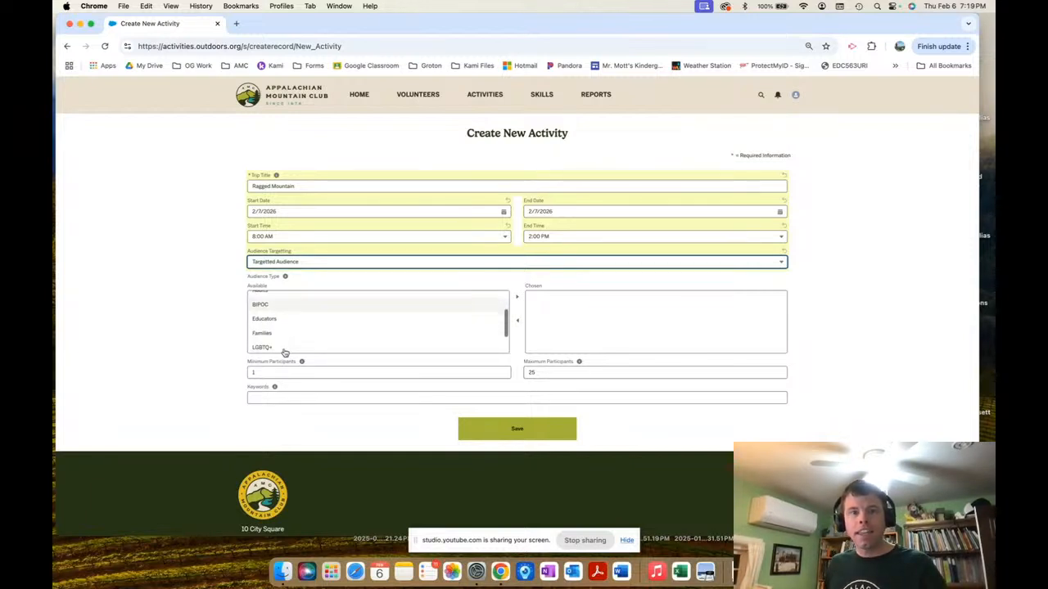
pyautogui.scroll(3, 282, 330)
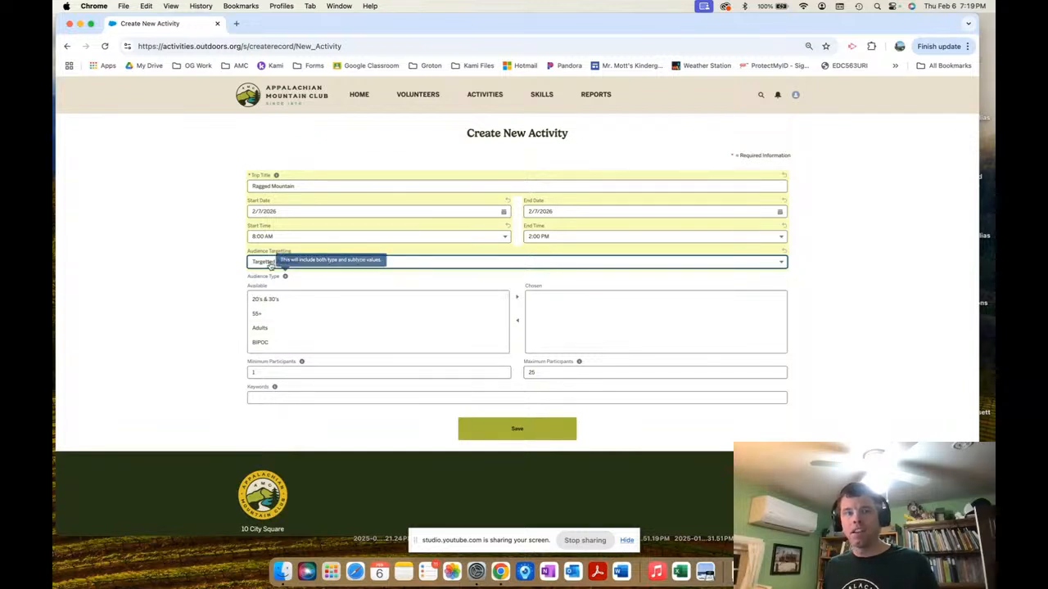
pyautogui.click(265, 329)
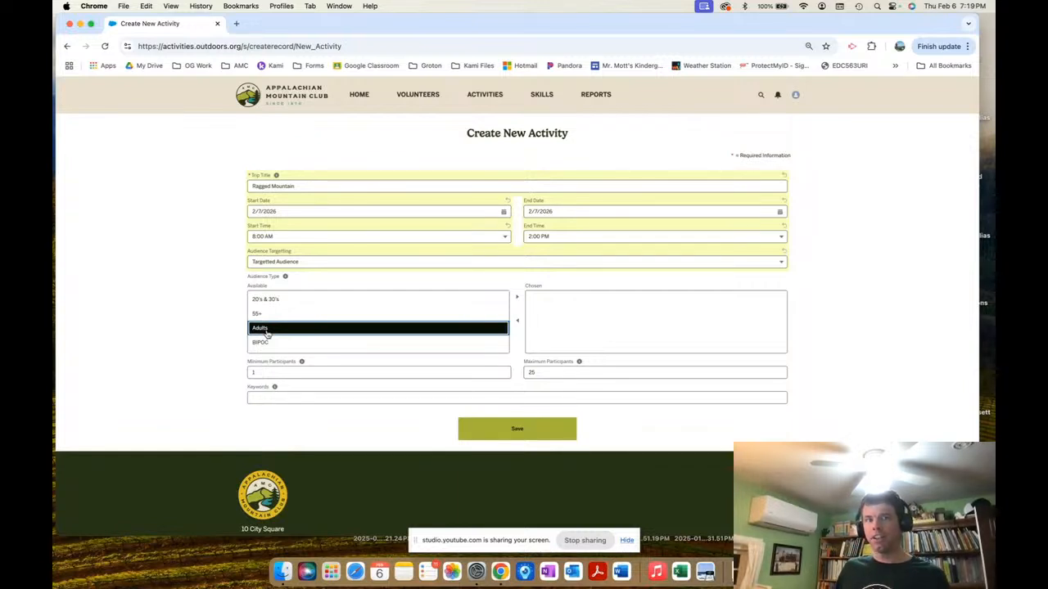
pyautogui.click(516, 299)
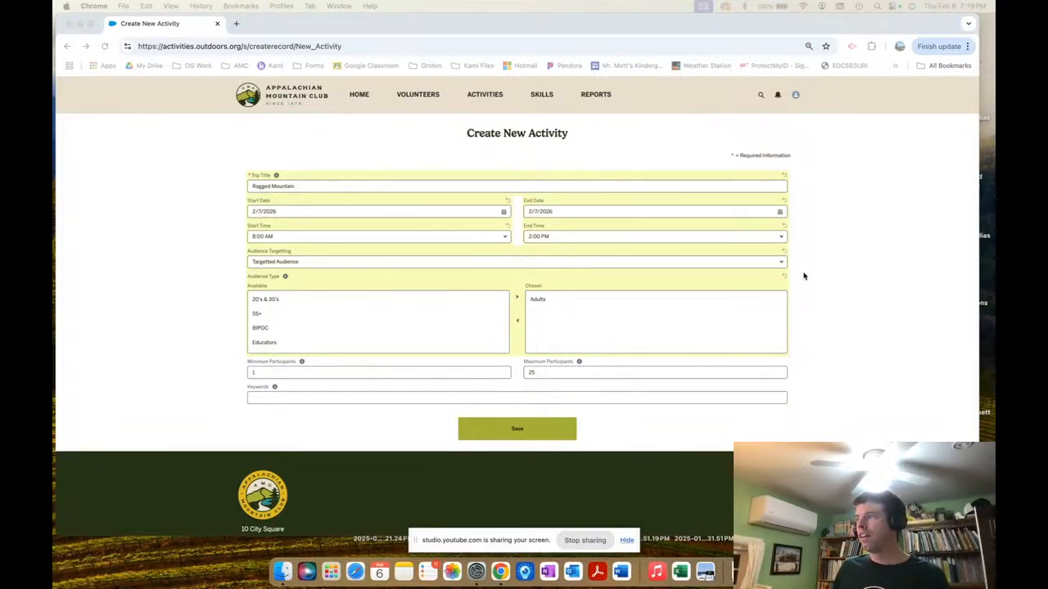
# Change Maximum Participants from 25 to 15, keeping the minimum at 1.
pyautogui.click(293, 375)
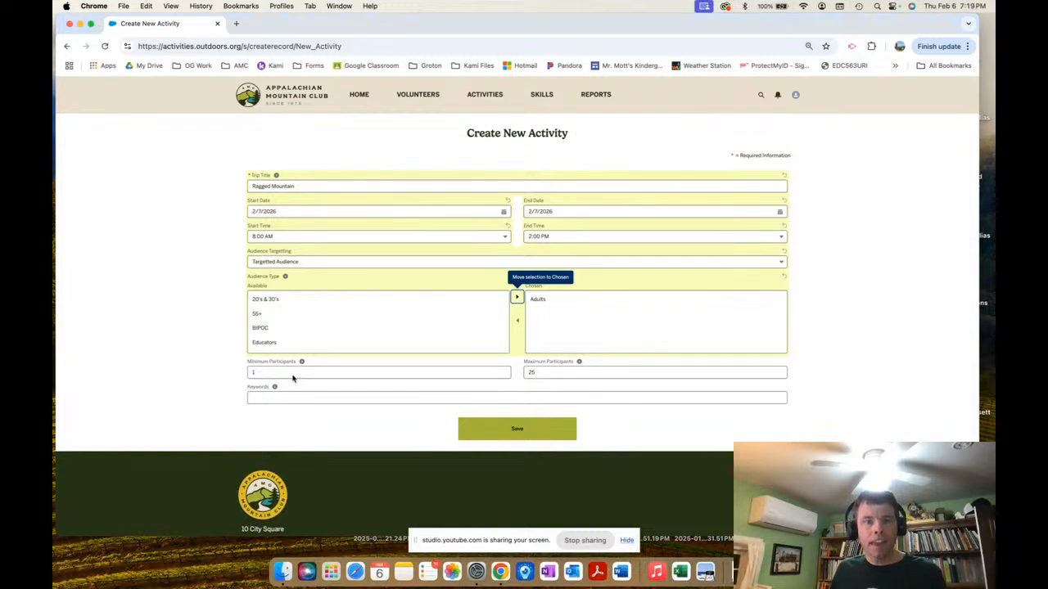
pyautogui.click(294, 373)
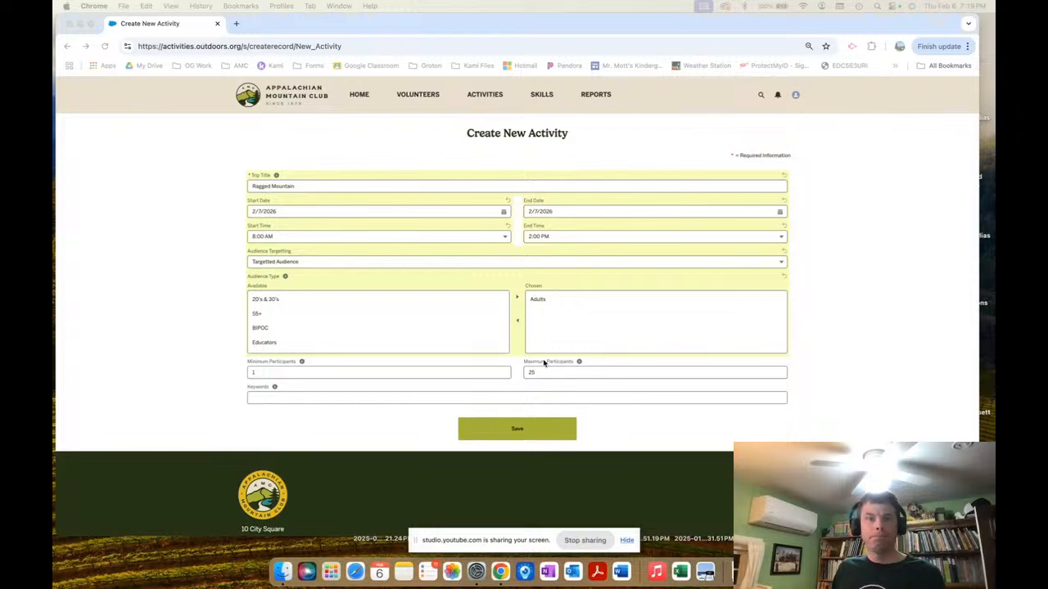
pyautogui.moveTo(540, 373); pyautogui.dragTo(523, 374)
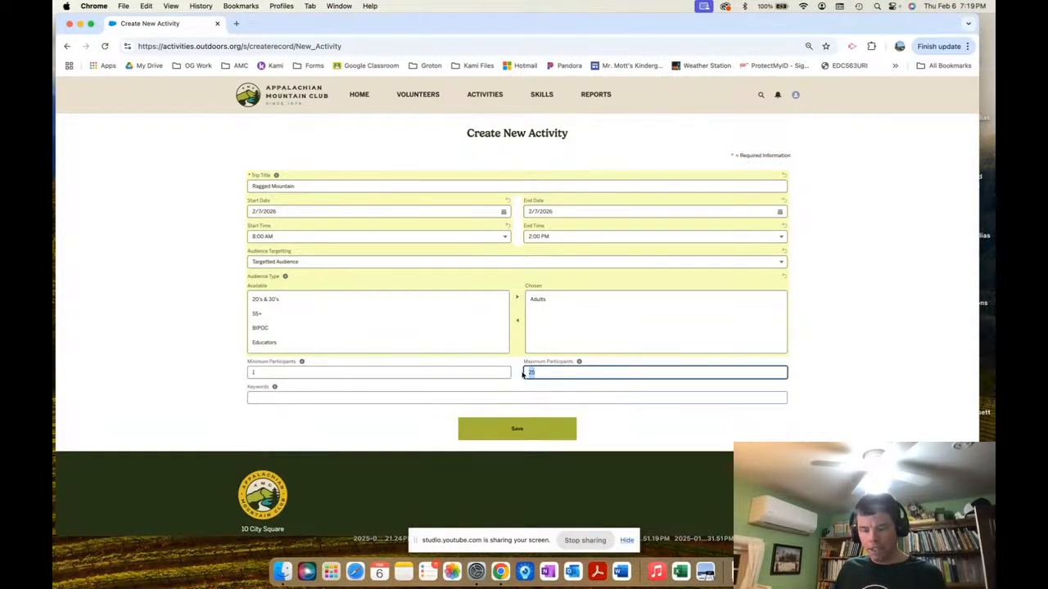
pyautogui.write('15')
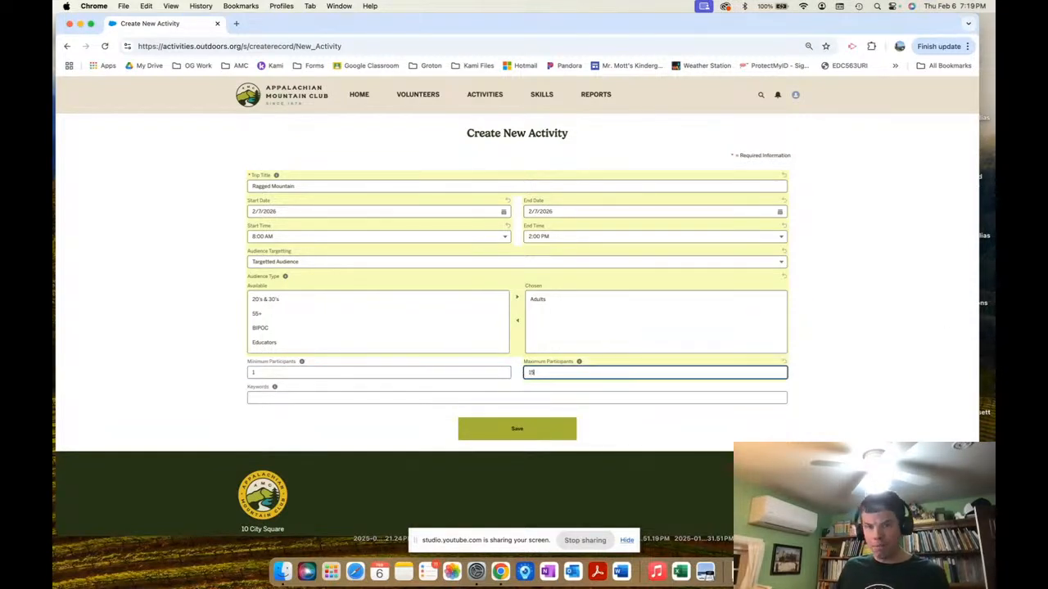
pyautogui.click(360, 390)
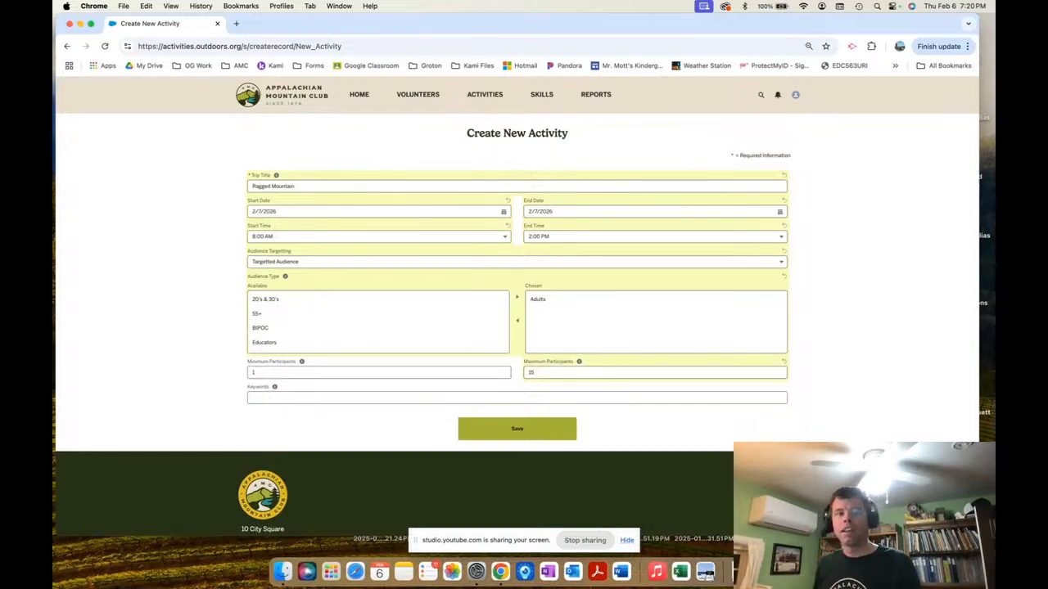
# Dismiss the Keywords autofill list and save the Ragged Mountain activity as a draft.
pyautogui.click(285, 397)
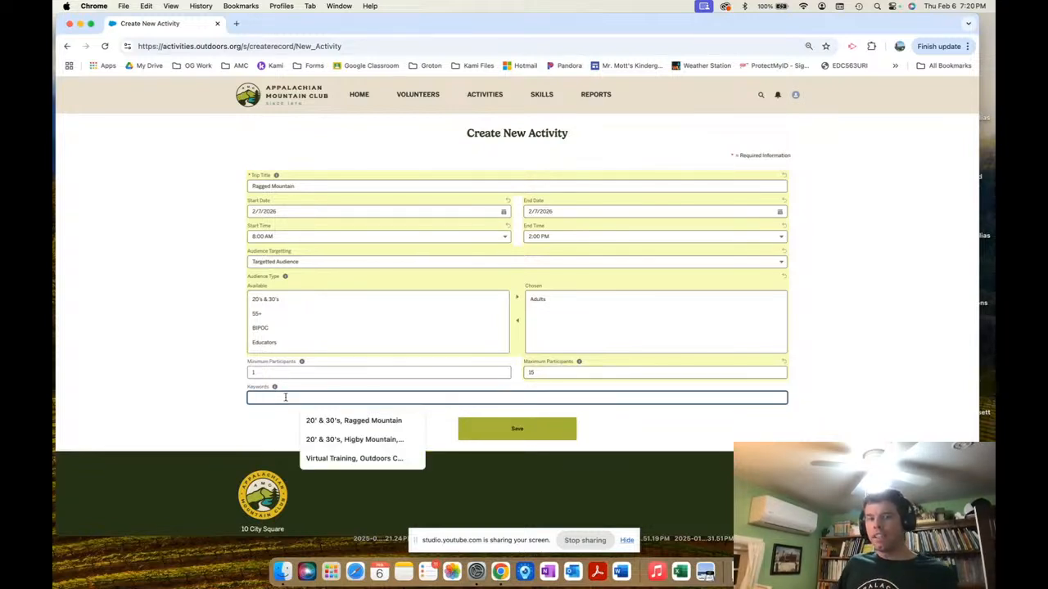
pyautogui.click(264, 427)
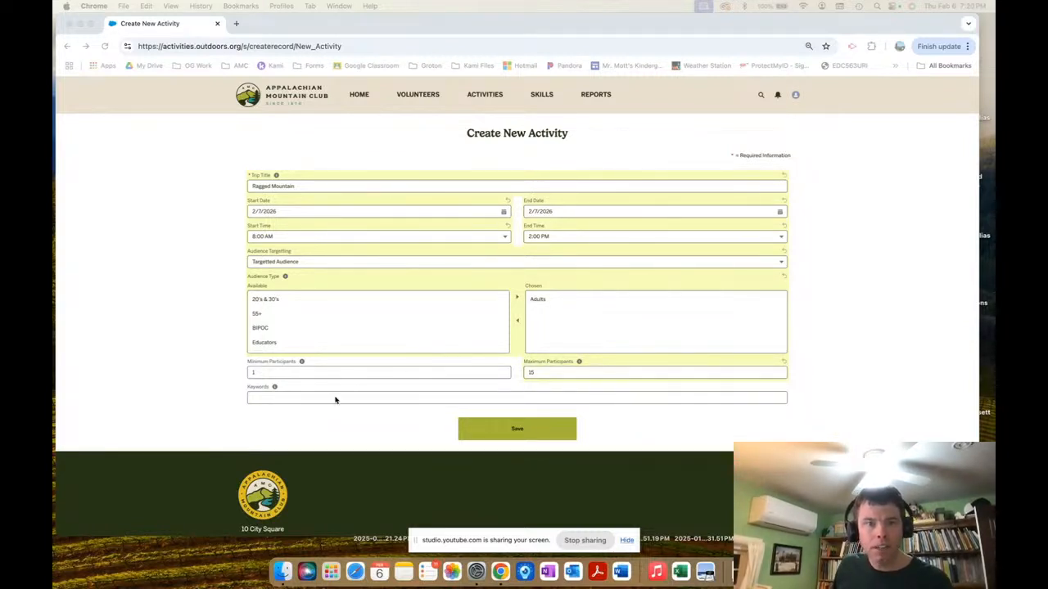
pyautogui.click(513, 435)
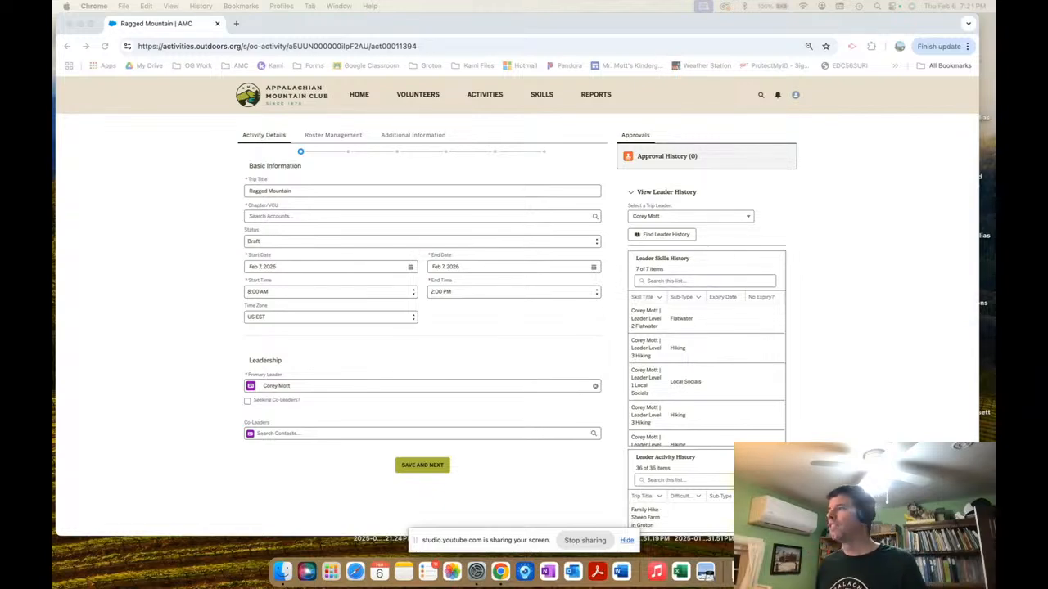
# Set Chapter/VCU to AMC Connecticut Chapter and leave Status at Draft.
pyautogui.hotkey('ctrl', 'Up')
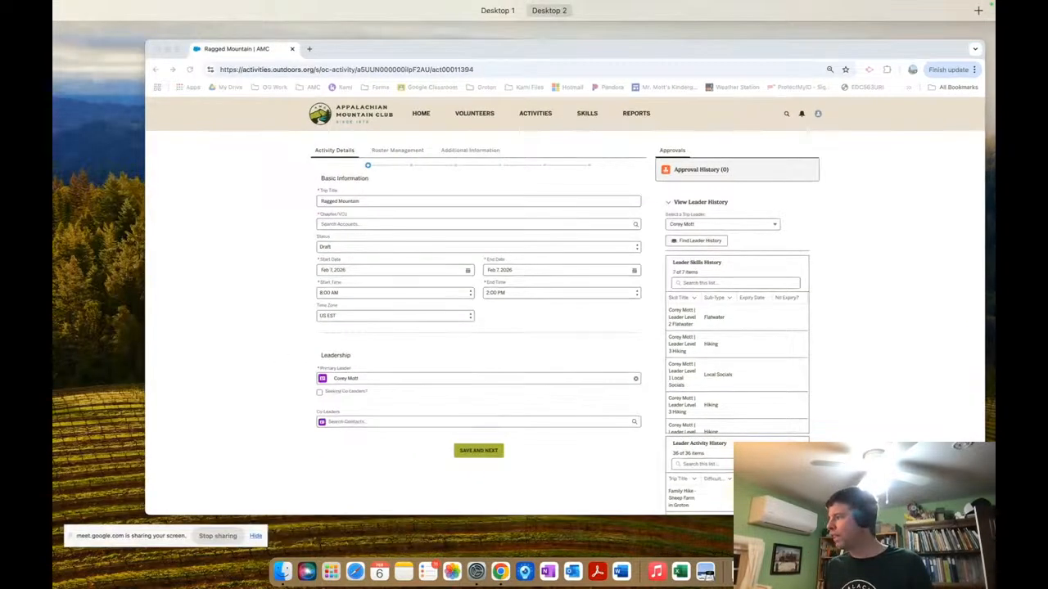
pyautogui.hotkey('ctrl', 'Up')
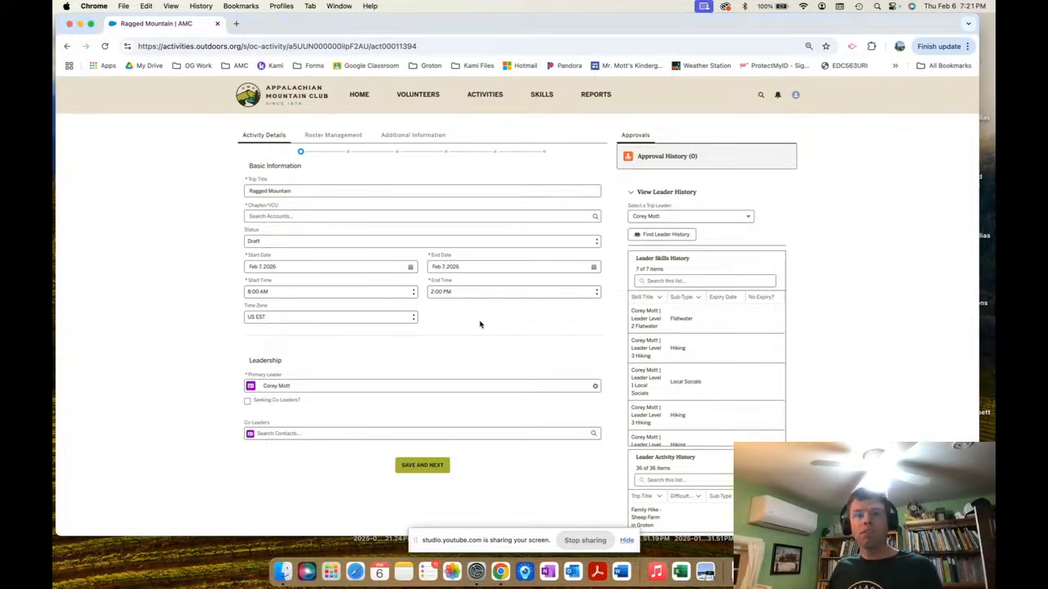
pyautogui.click(283, 215)
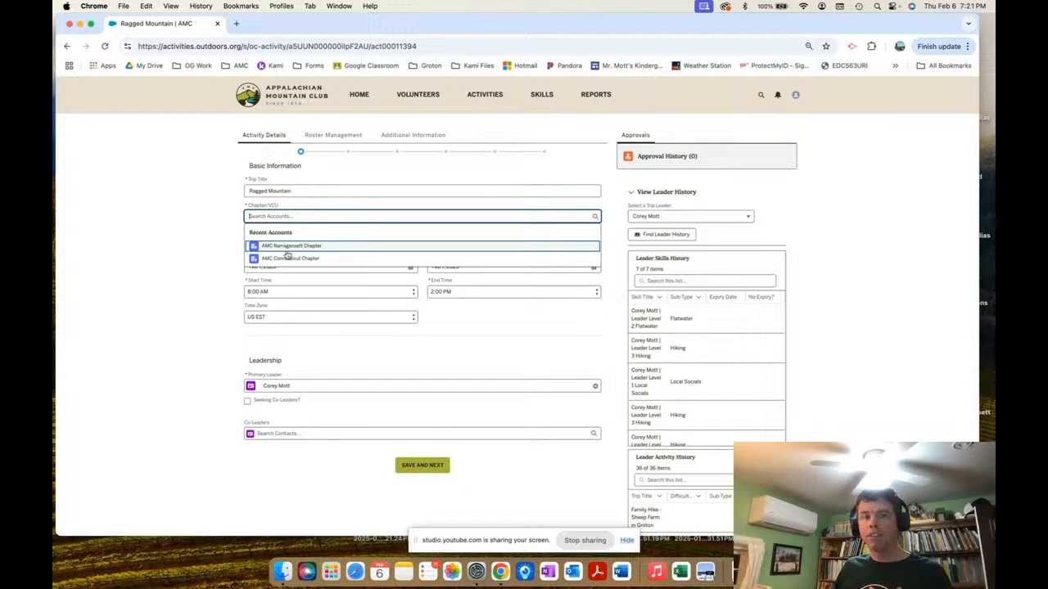
pyautogui.click(286, 259)
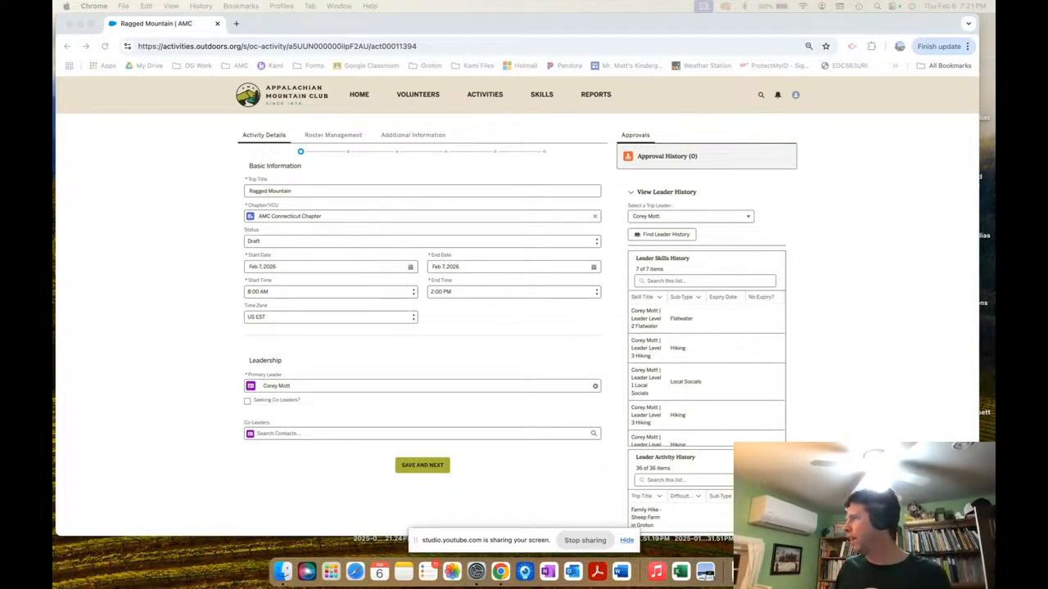
pyautogui.click(301, 242)
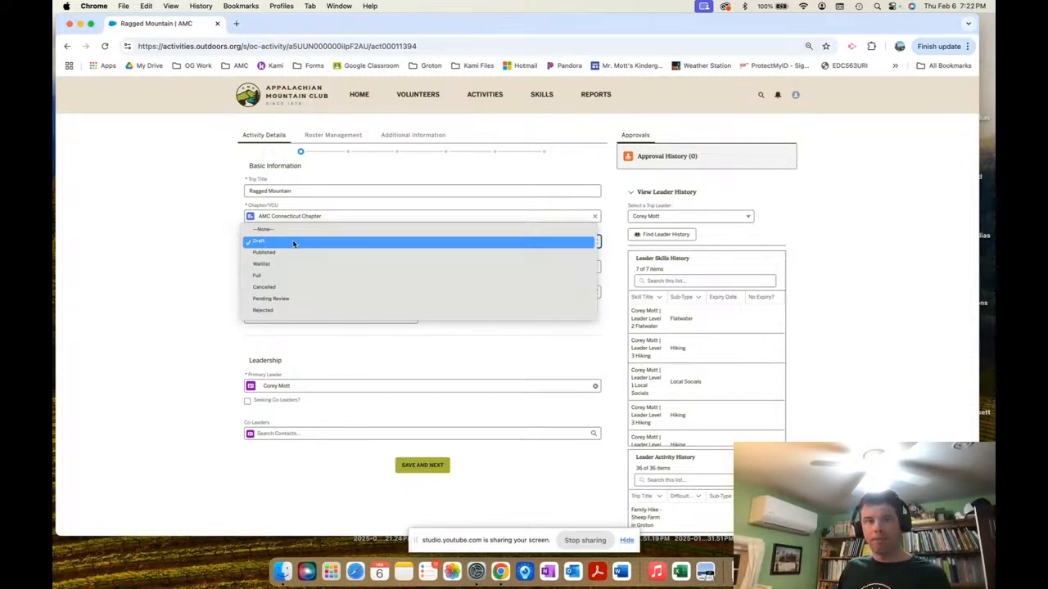
pyautogui.click(191, 262)
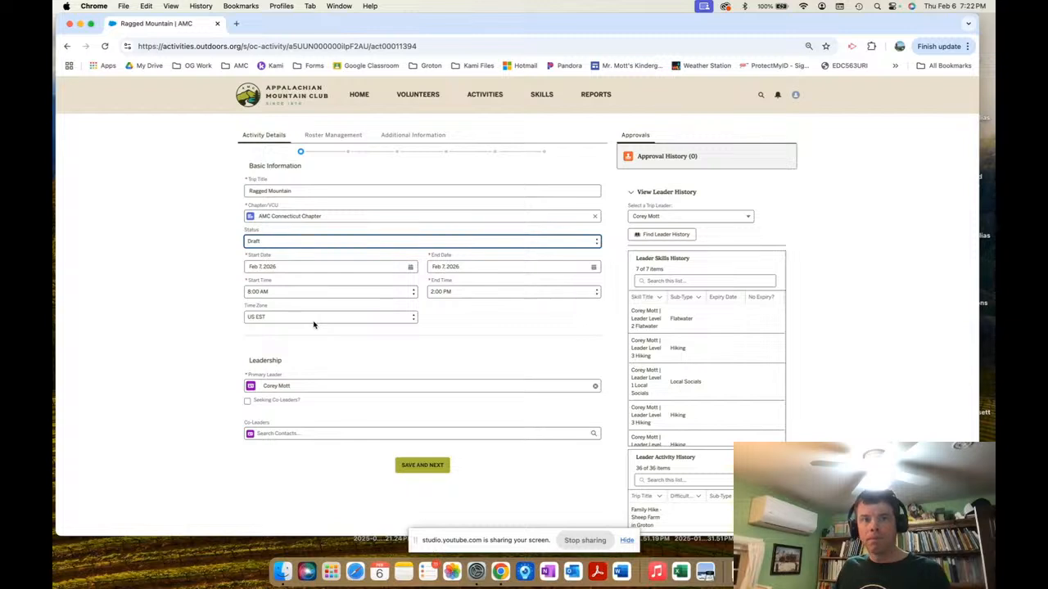
pyautogui.scroll(-1, 295, 378)
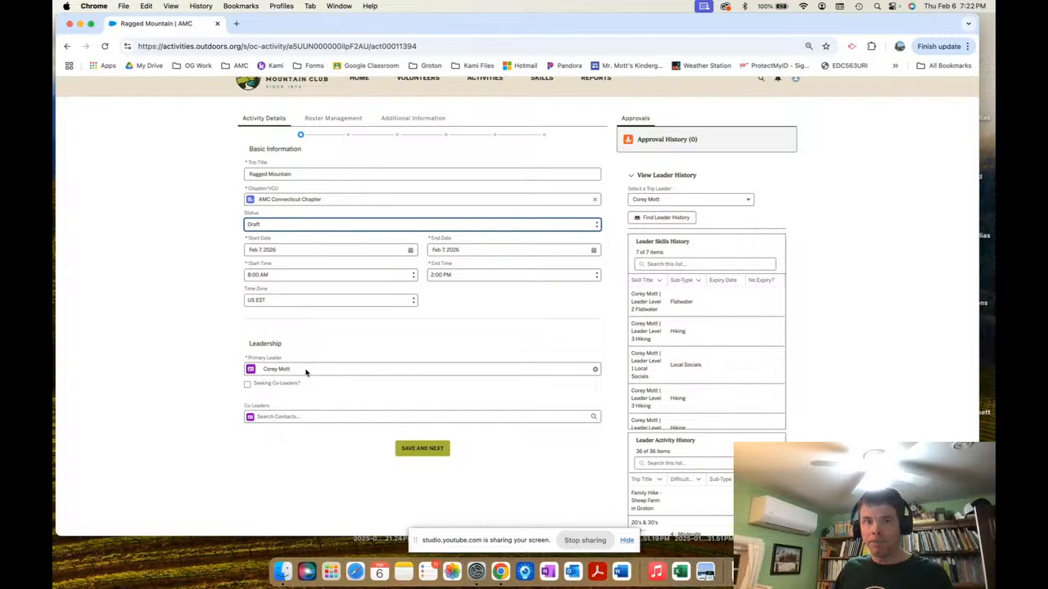
# Add a contact as co-leader, remove them again, and save the basic information with no co-leaders.
pyautogui.click(305, 419)
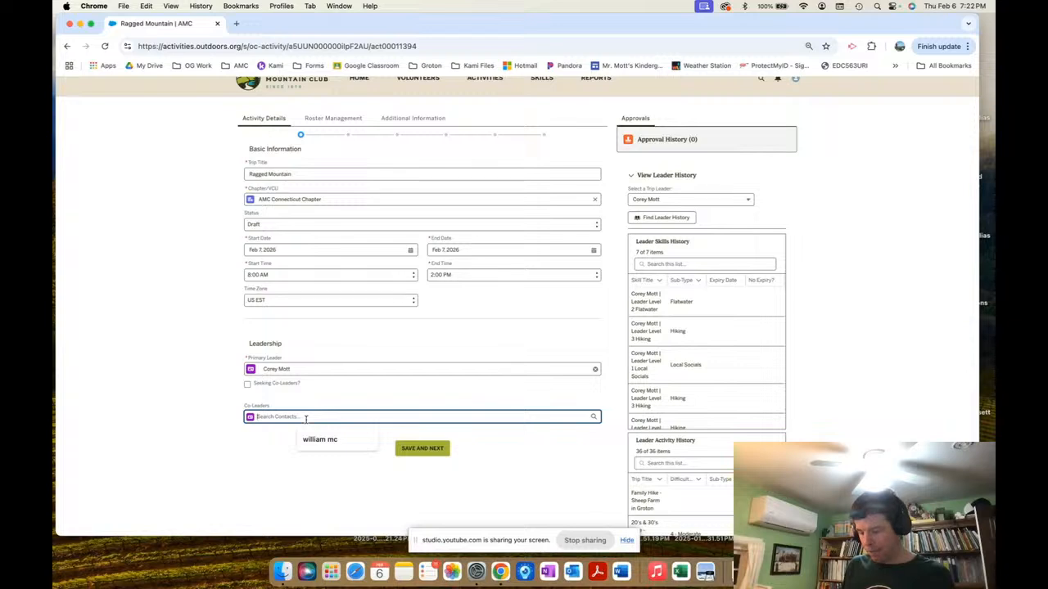
pyautogui.write('Deb')
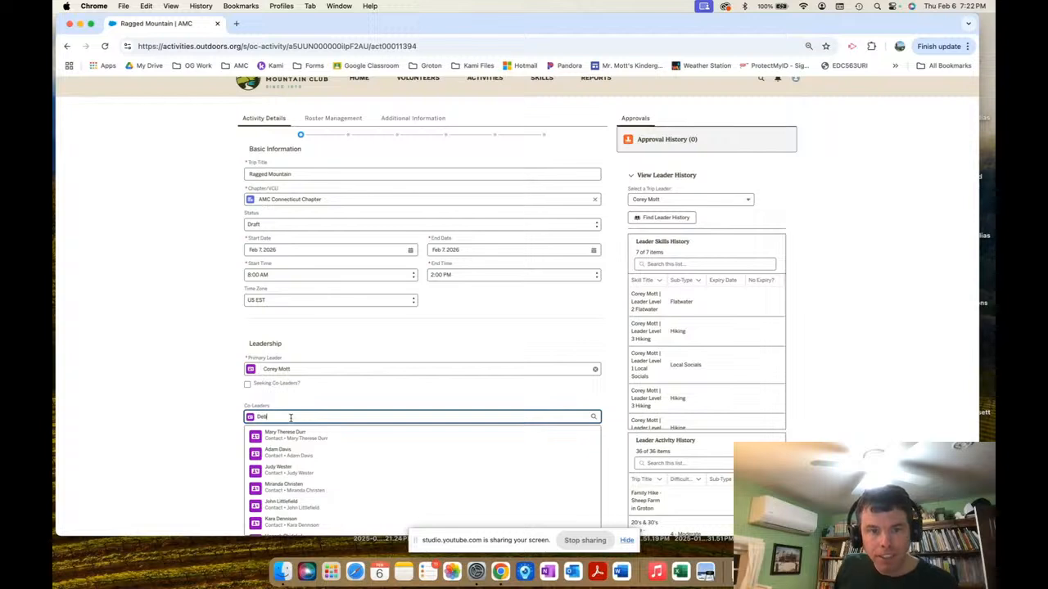
pyautogui.write('orah')
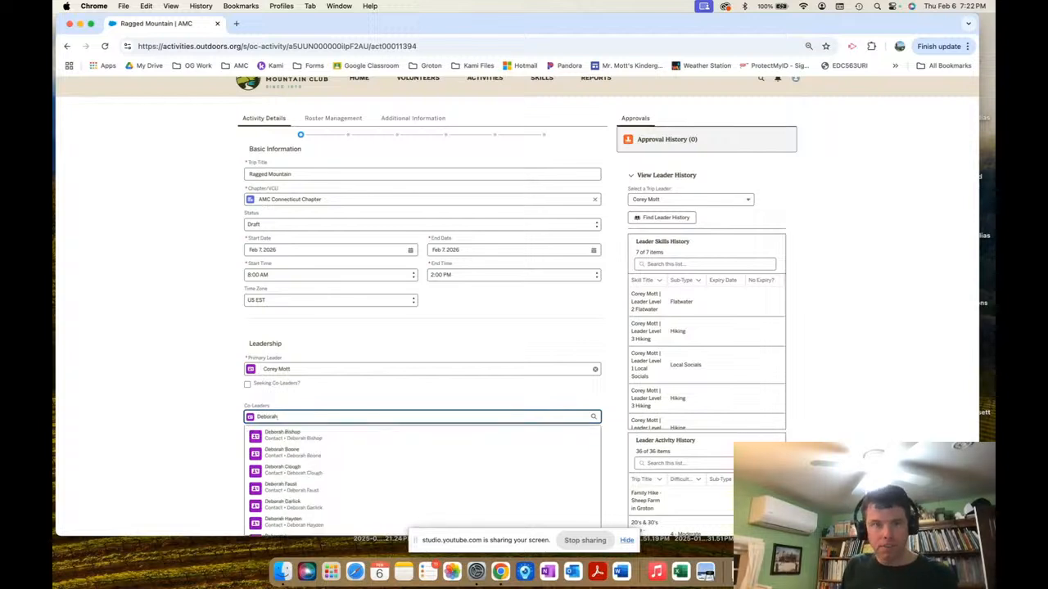
pyautogui.scroll(-5, 292, 500)
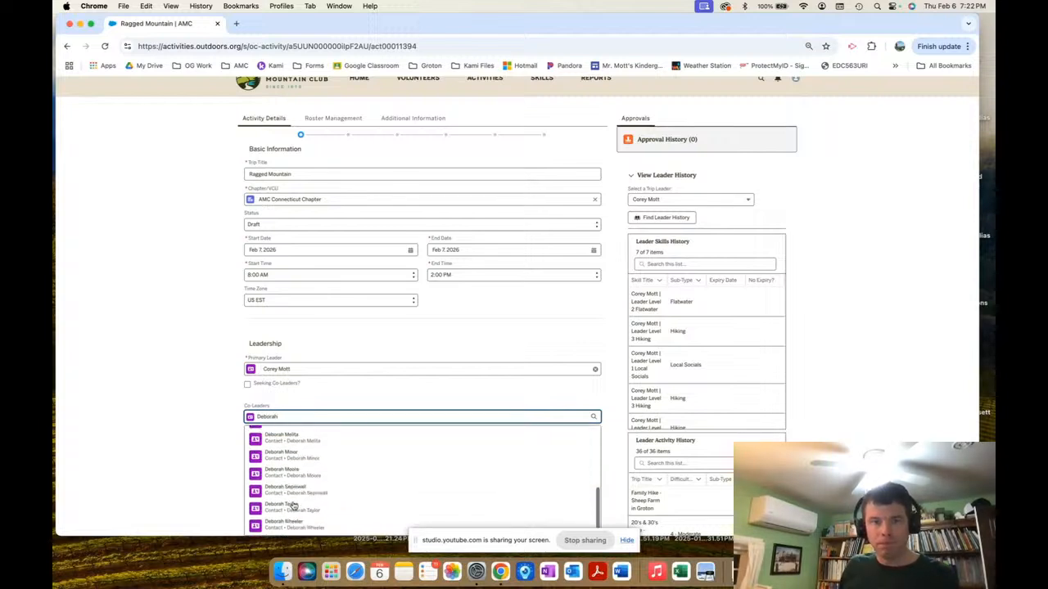
pyautogui.click(310, 461)
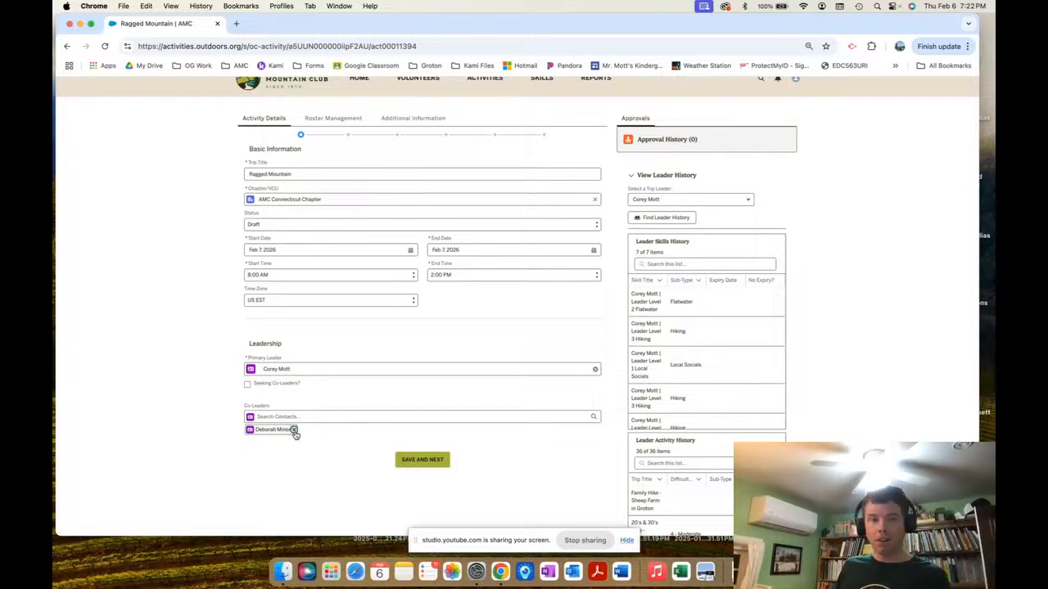
pyautogui.click(294, 432)
pyautogui.click(329, 415)
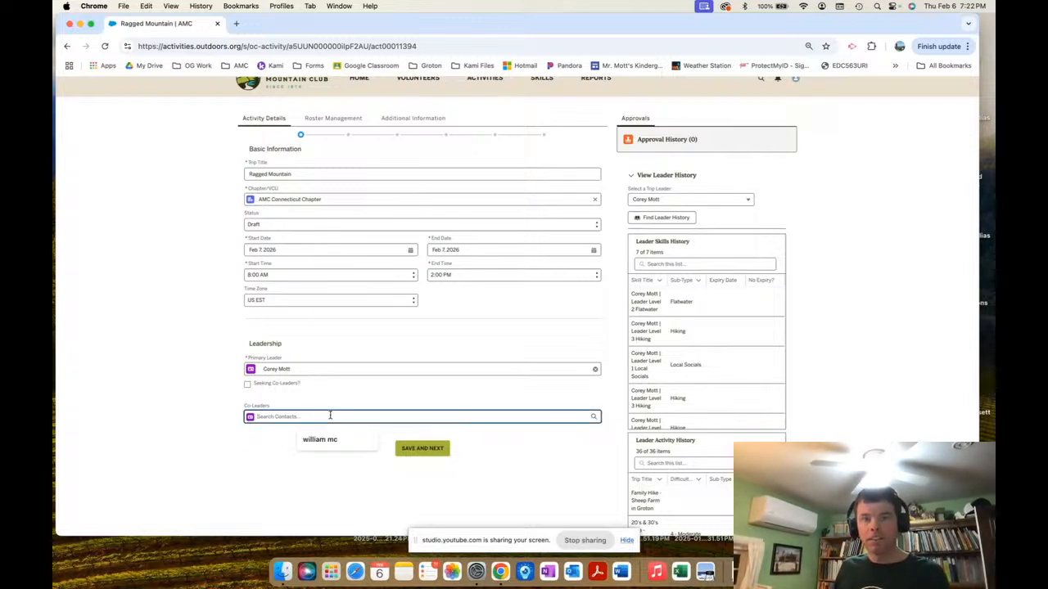
pyautogui.scroll(1, 330, 416)
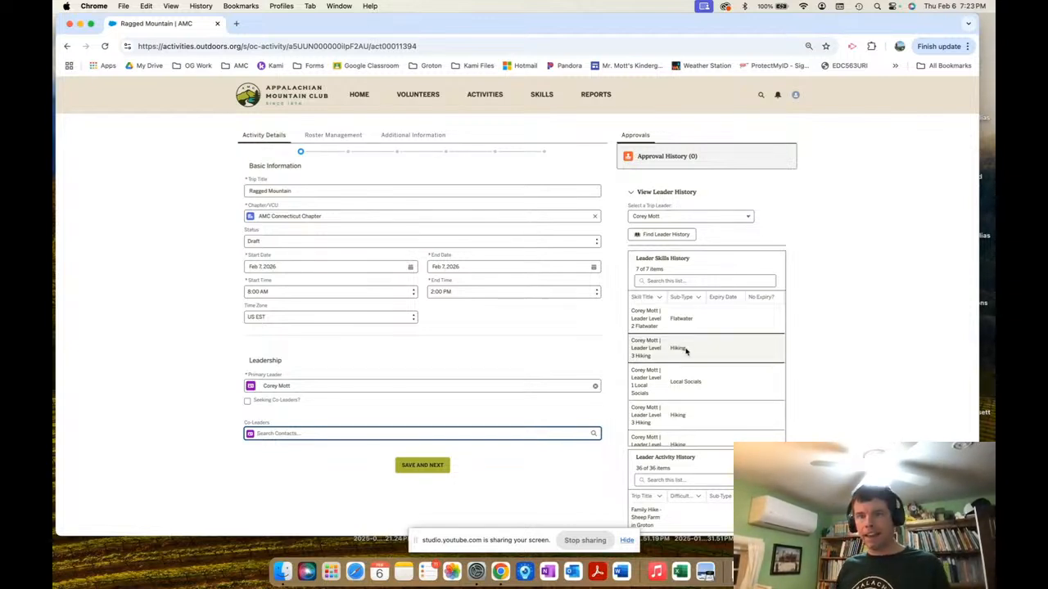
pyautogui.click(429, 466)
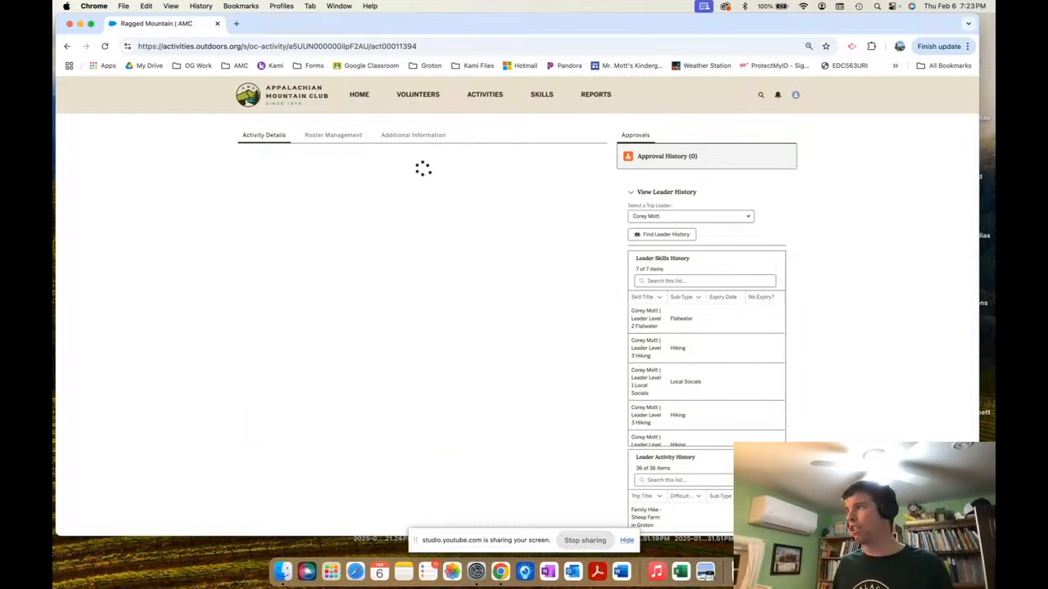
# Return to the activity form and keep Chapter Led as the program type.
pyautogui.hotkey('ctrl', 'Up')
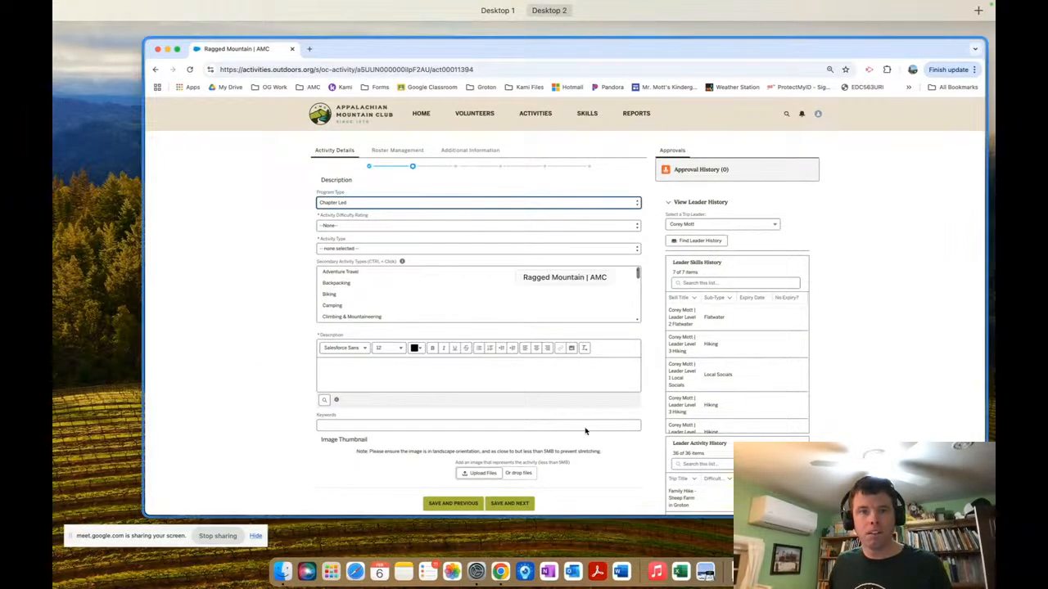
pyautogui.click(586, 431)
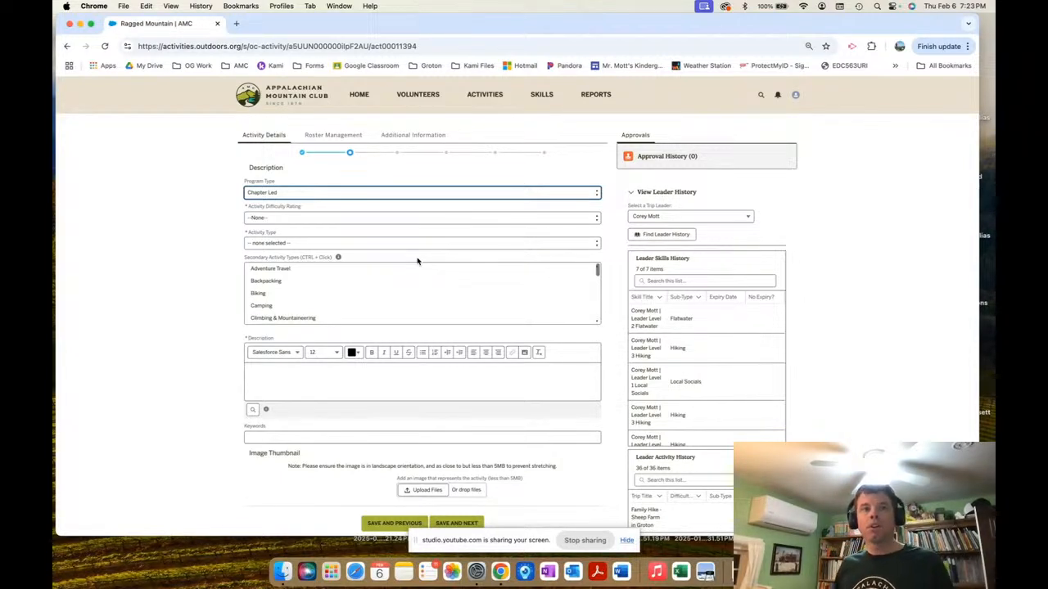
pyautogui.click(288, 193)
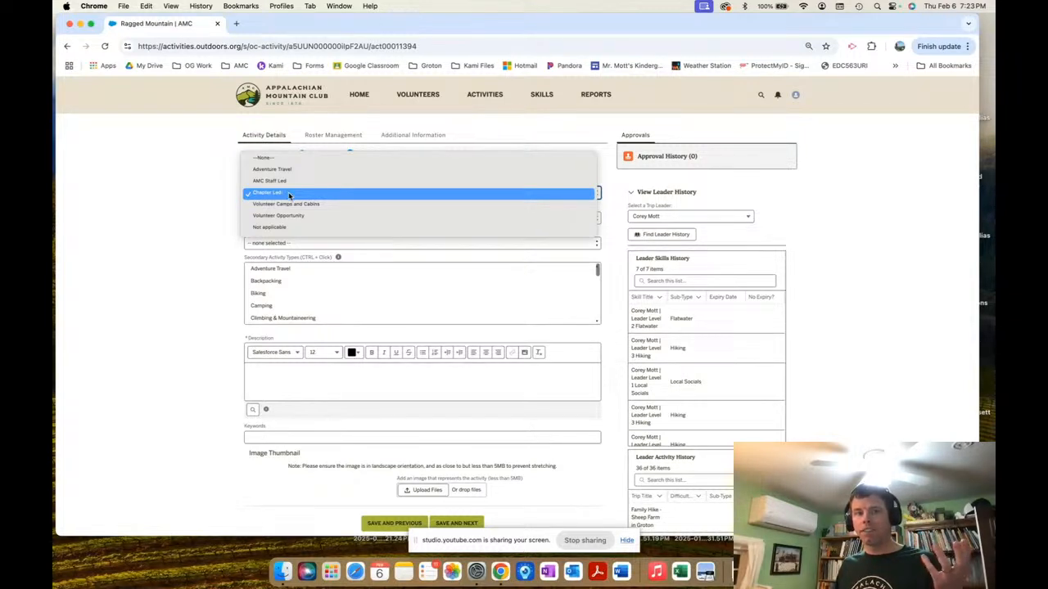
pyautogui.click(289, 193)
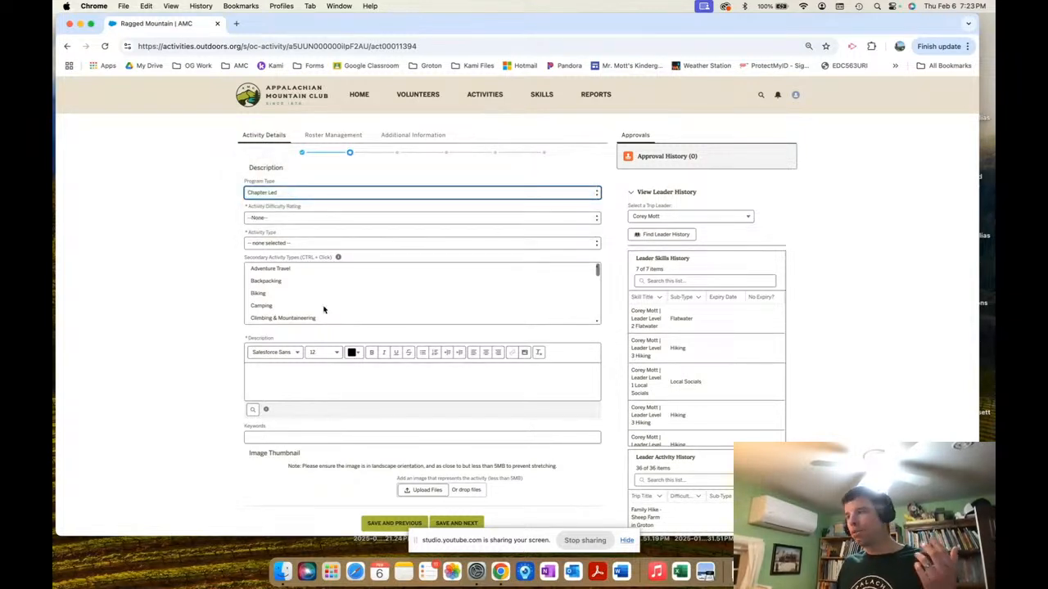
pyautogui.click(323, 193)
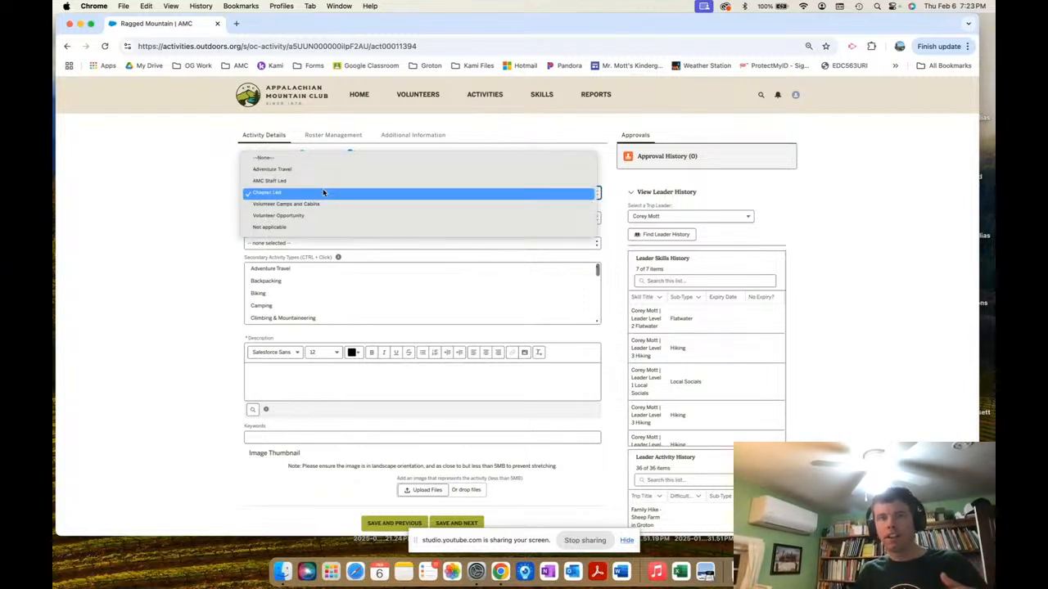
pyautogui.click(323, 192)
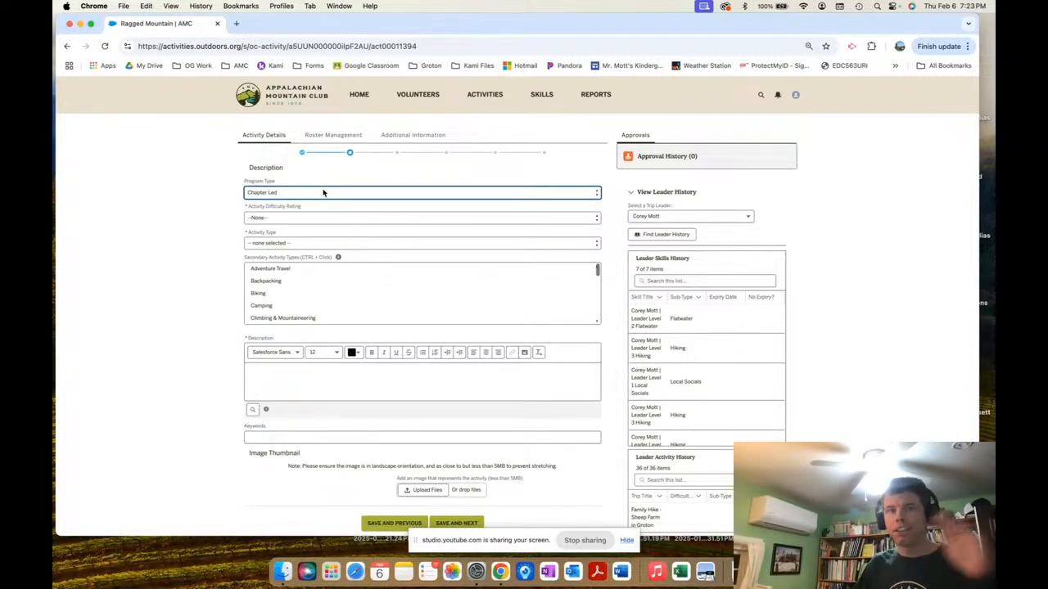
# Look over the difficulty rating choices without picking one, then bring up the AMC bookmarks in a new tab.
pyautogui.click(302, 219)
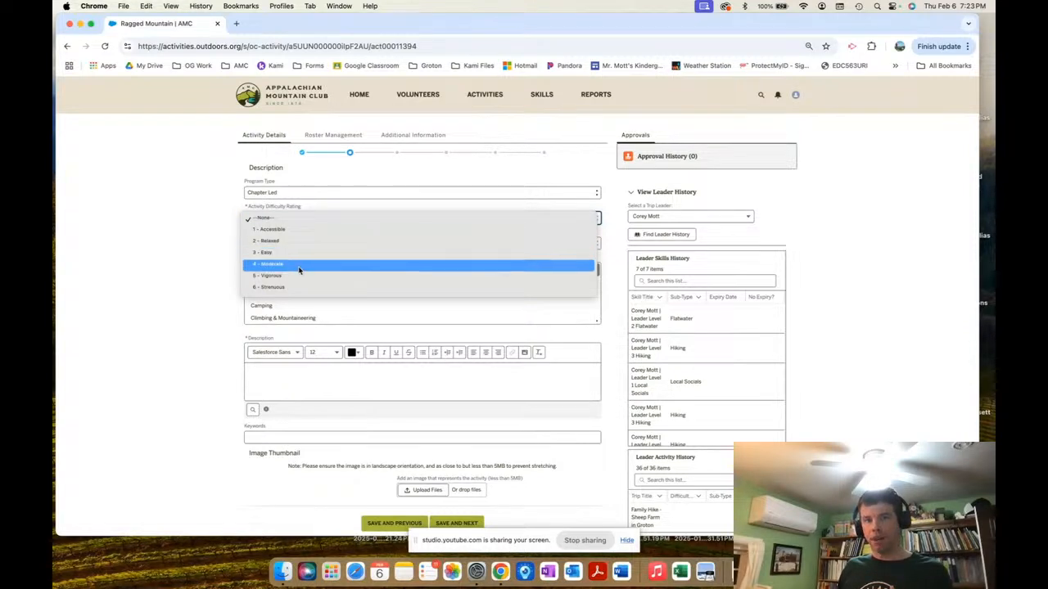
pyautogui.click(198, 271)
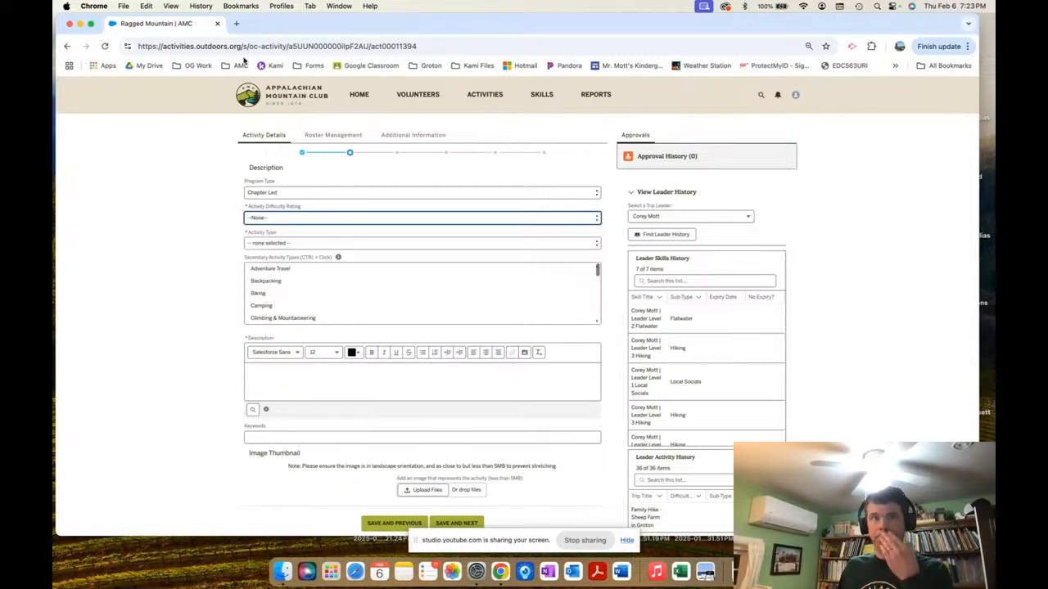
pyautogui.click(236, 22)
pyautogui.click(237, 65)
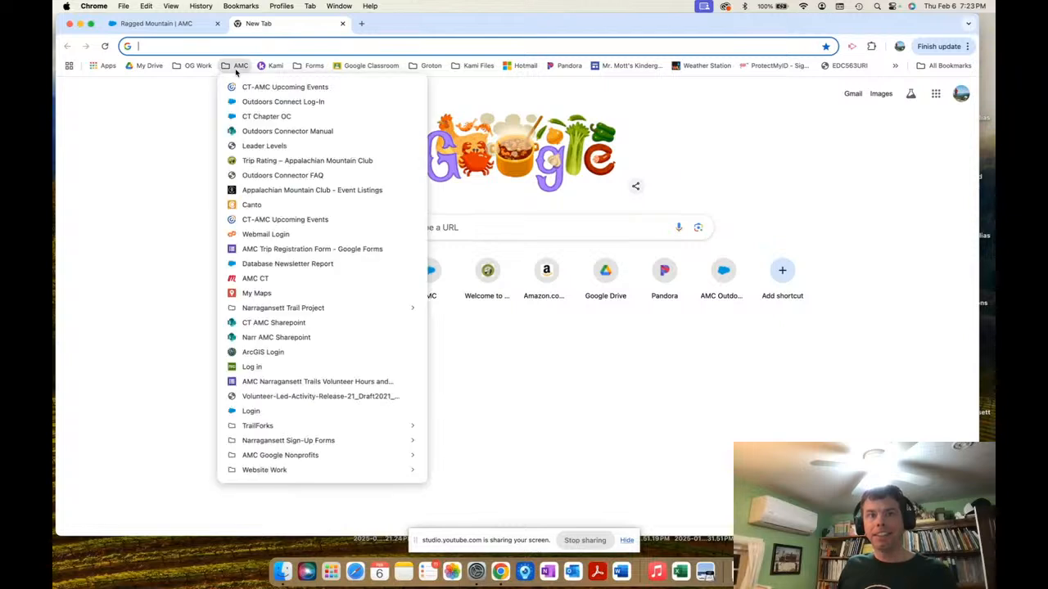
# Read through the AMC Trip Rating page's difficulty tables, then return to the Ragged Mountain form.
pyautogui.click(287, 163)
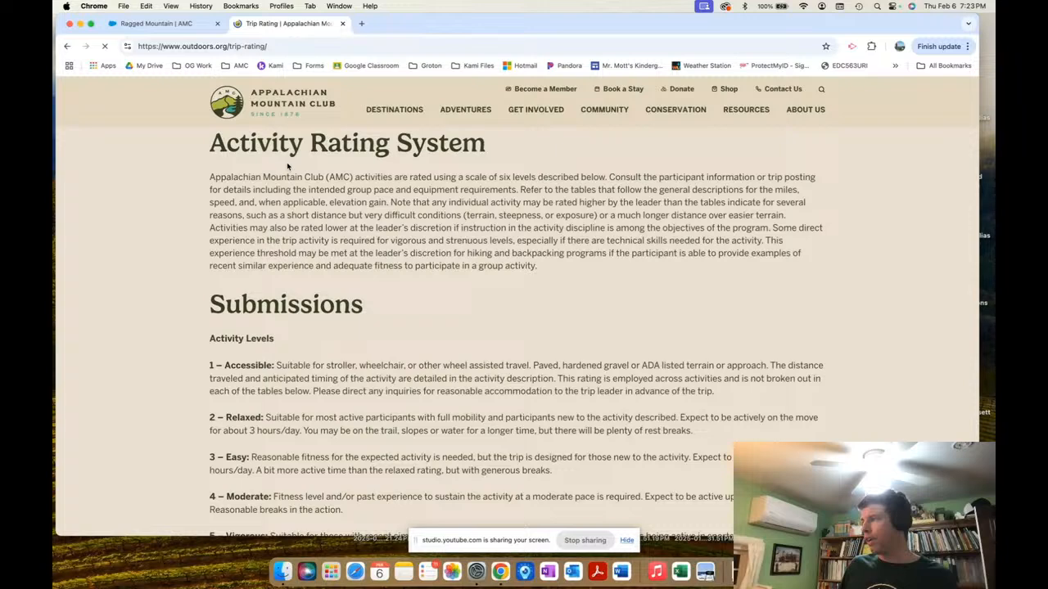
pyautogui.hotkey('ctrl', 'Up')
pyautogui.hotkey('ctrl', 'Up')
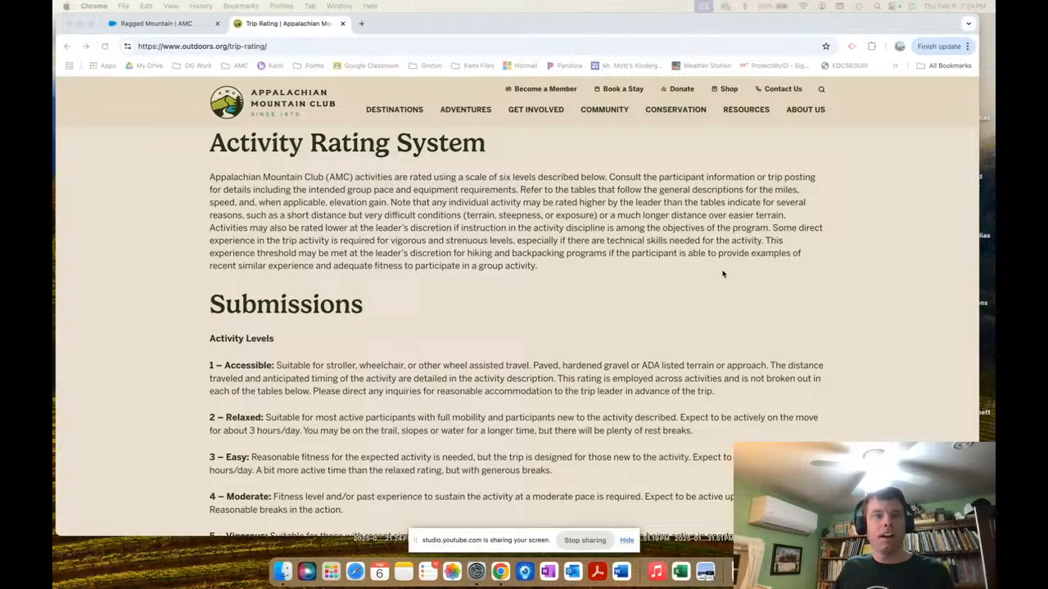
pyautogui.scroll(-5, 479, 365)
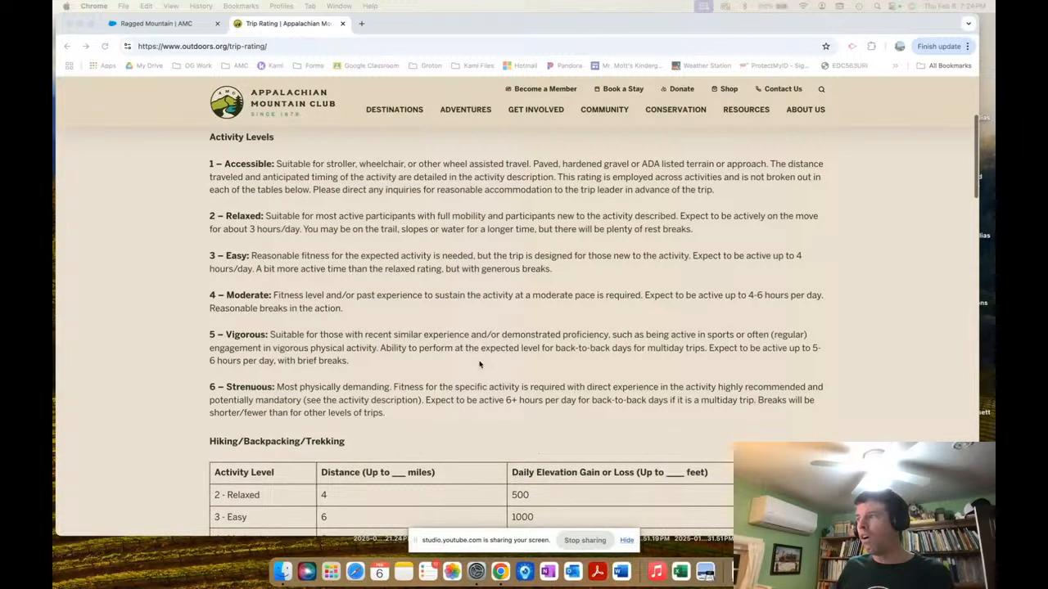
pyautogui.scroll(-3, 479, 365)
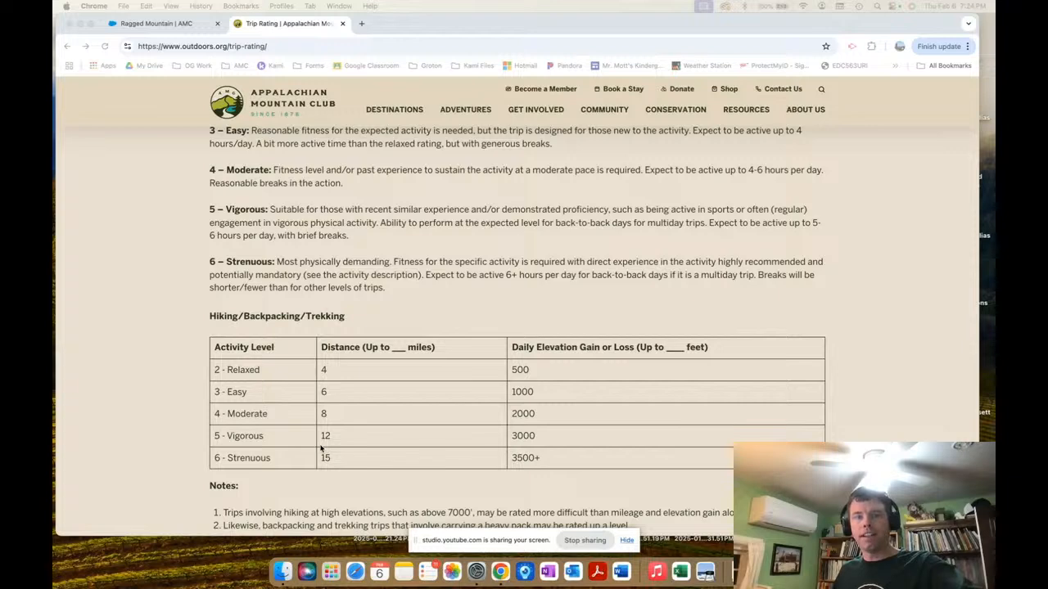
pyautogui.scroll(4, 321, 447)
pyautogui.scroll(-15, 321, 448)
pyautogui.scroll(-2, 321, 448)
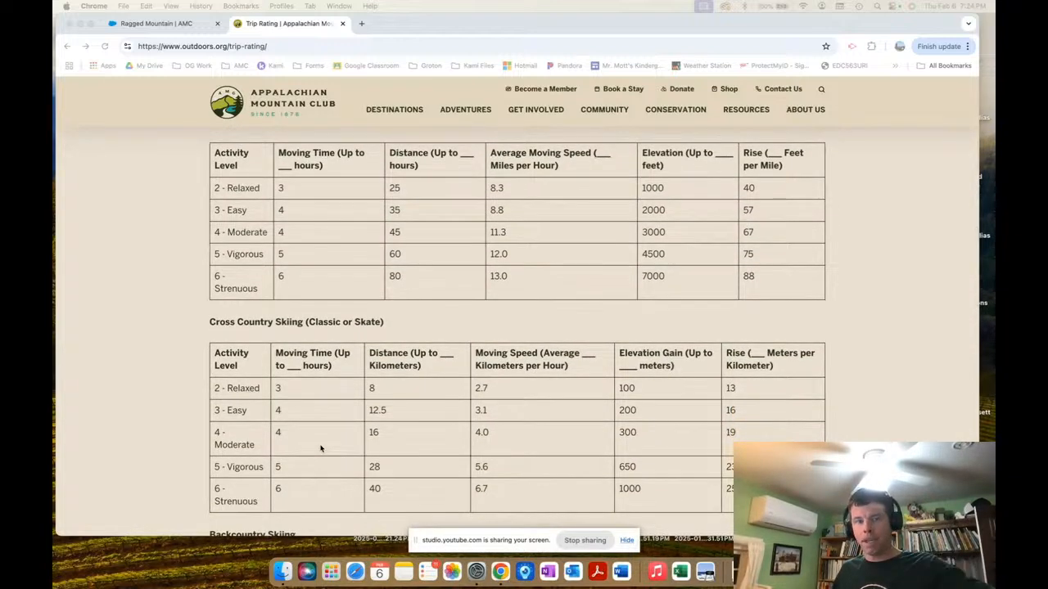
pyautogui.scroll(-1, 320, 447)
pyautogui.scroll(-7, 321, 447)
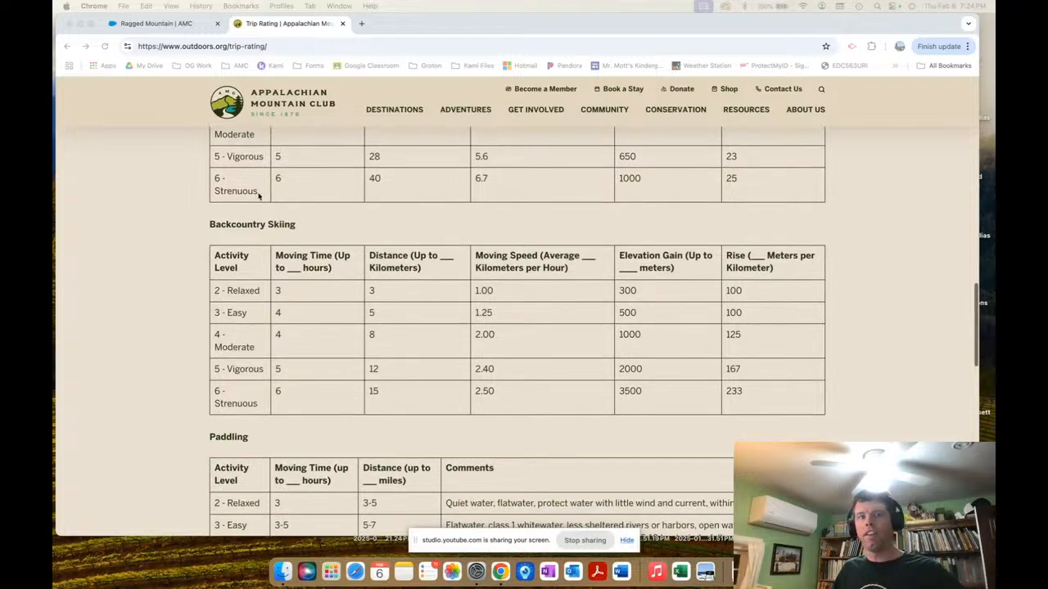
pyautogui.click(156, 23)
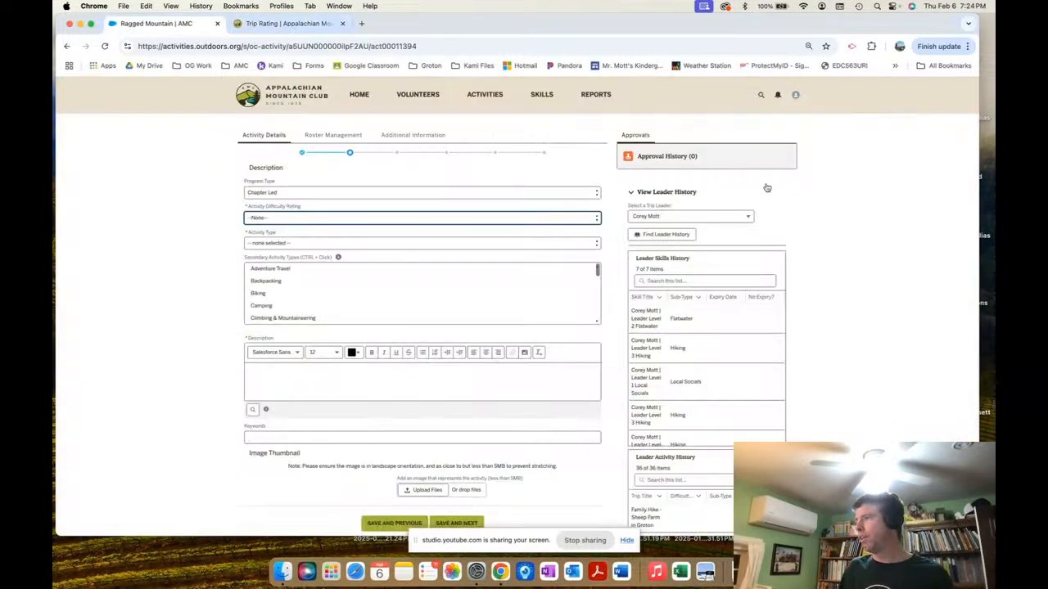
# Choose difficulty 3 - Easy, type Hiking, Local Walks, & Trail Running, and sub-type Hiking.
pyautogui.hotkey('ctrl', 'Up')
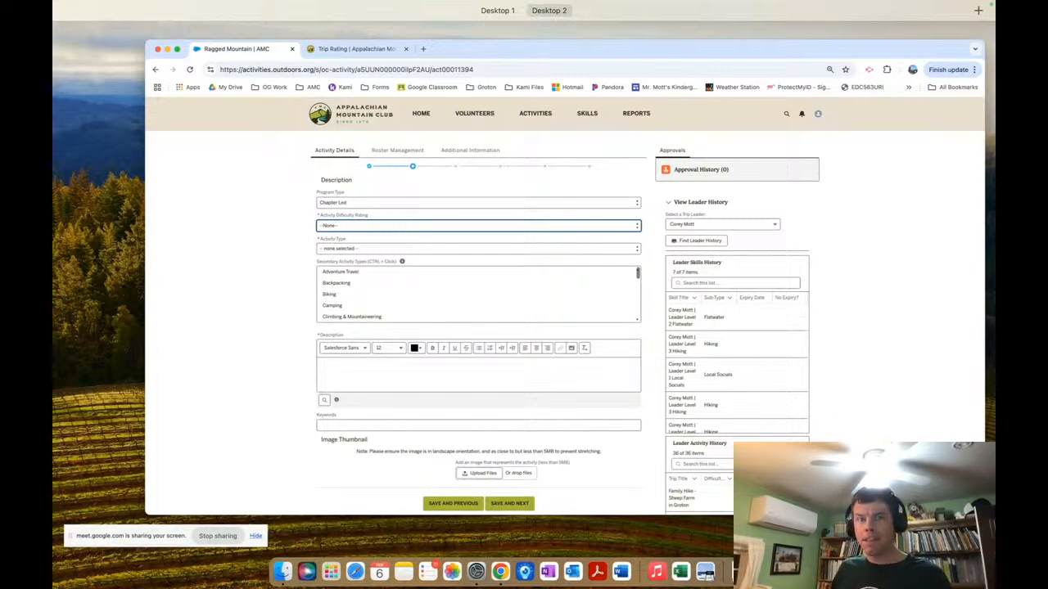
pyautogui.hotkey('ctrl', 'Up')
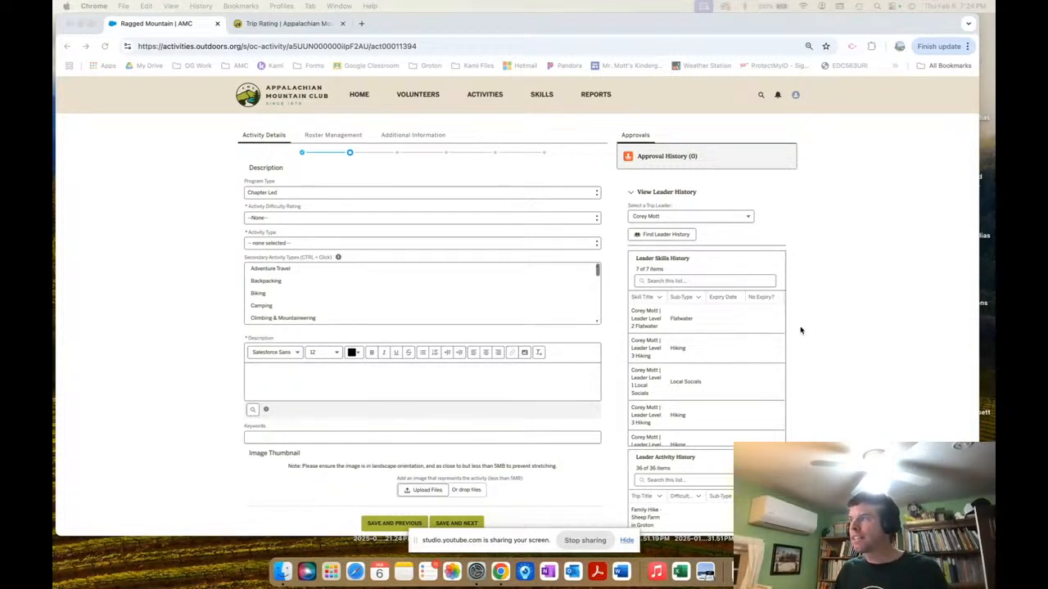
pyautogui.click(282, 217)
pyautogui.click(282, 218)
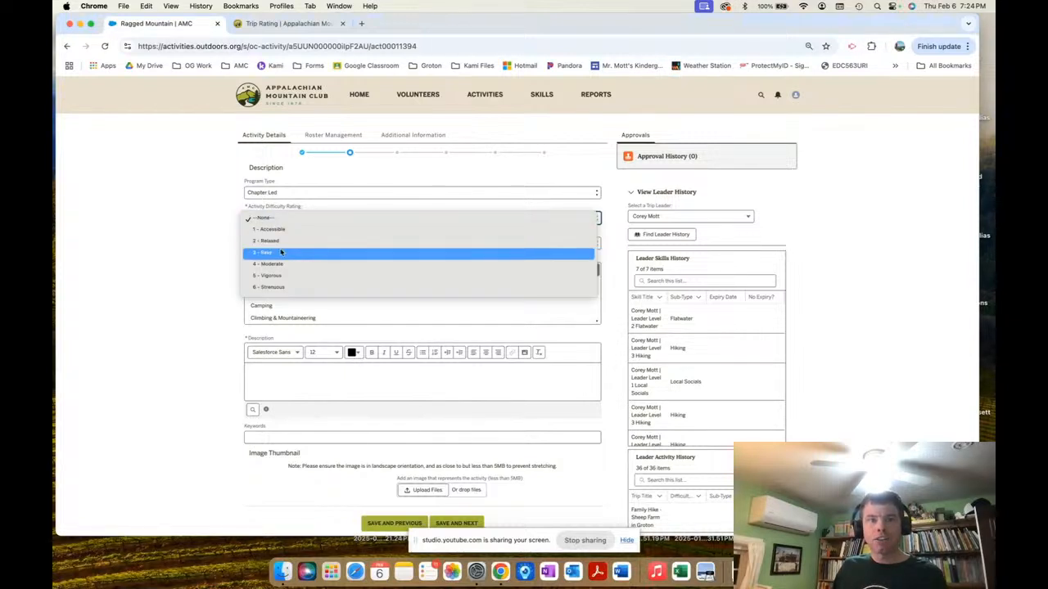
pyautogui.click(280, 251)
pyautogui.click(283, 243)
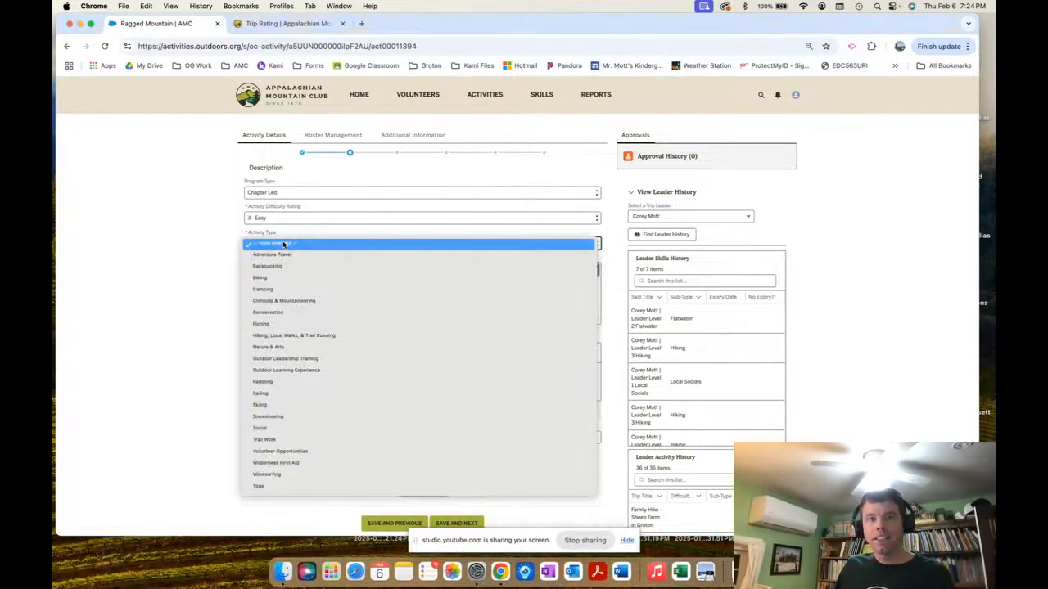
pyautogui.click(288, 337)
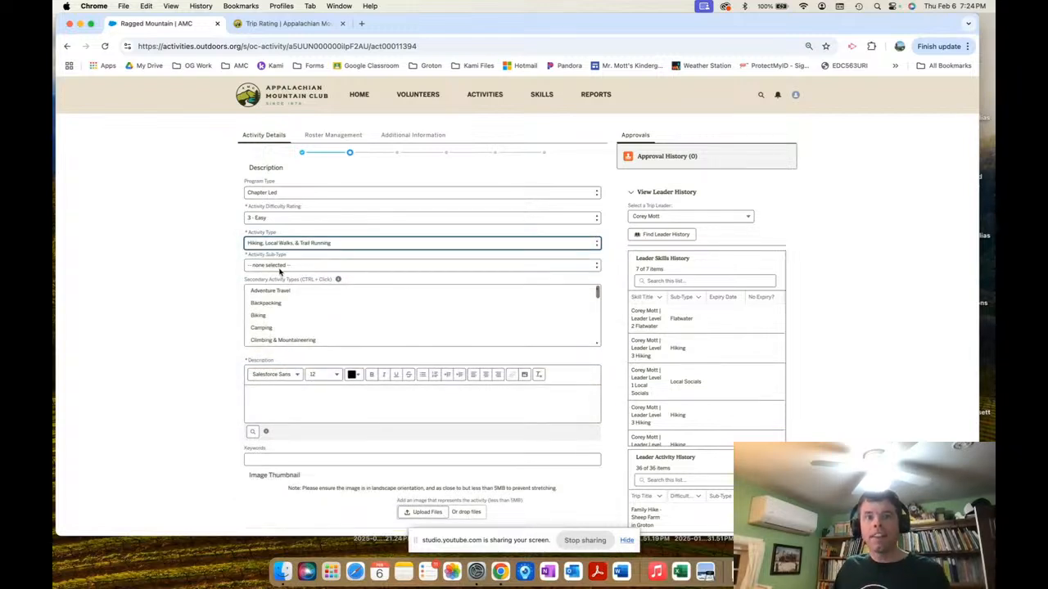
pyautogui.click(281, 266)
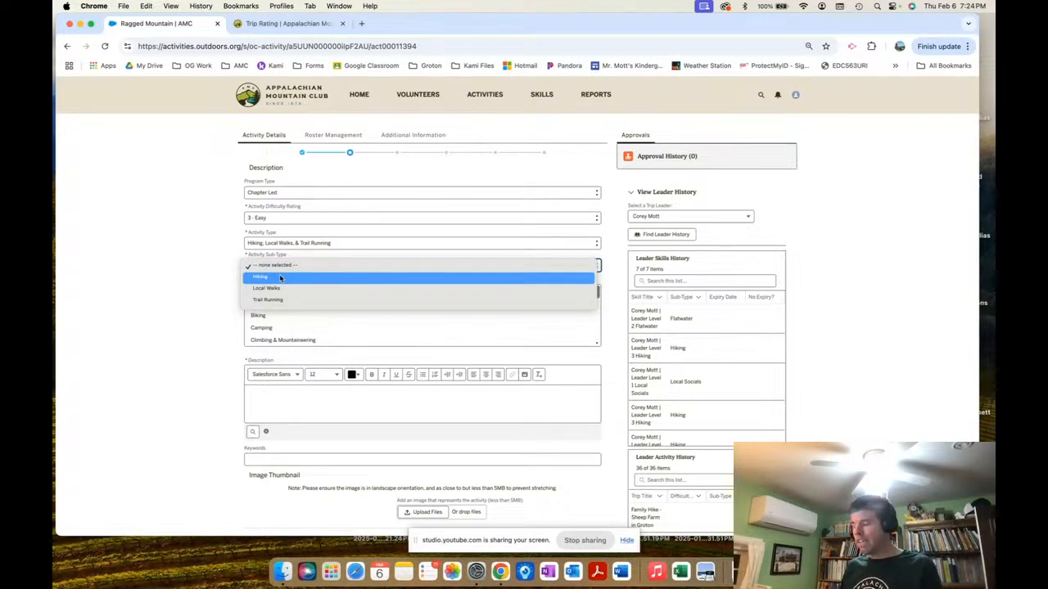
pyautogui.click(280, 278)
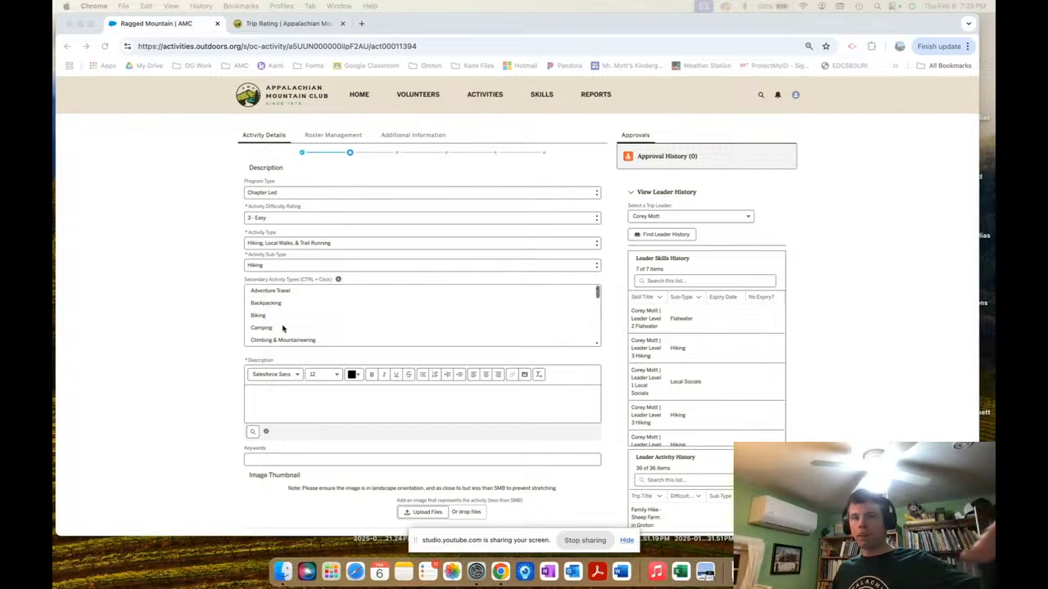
# Paste the prepared ~6 mile clockwise loop paragraph on the Blue-Red and Blue (NET) Trails into Description.
pyautogui.scroll(-1, 281, 339)
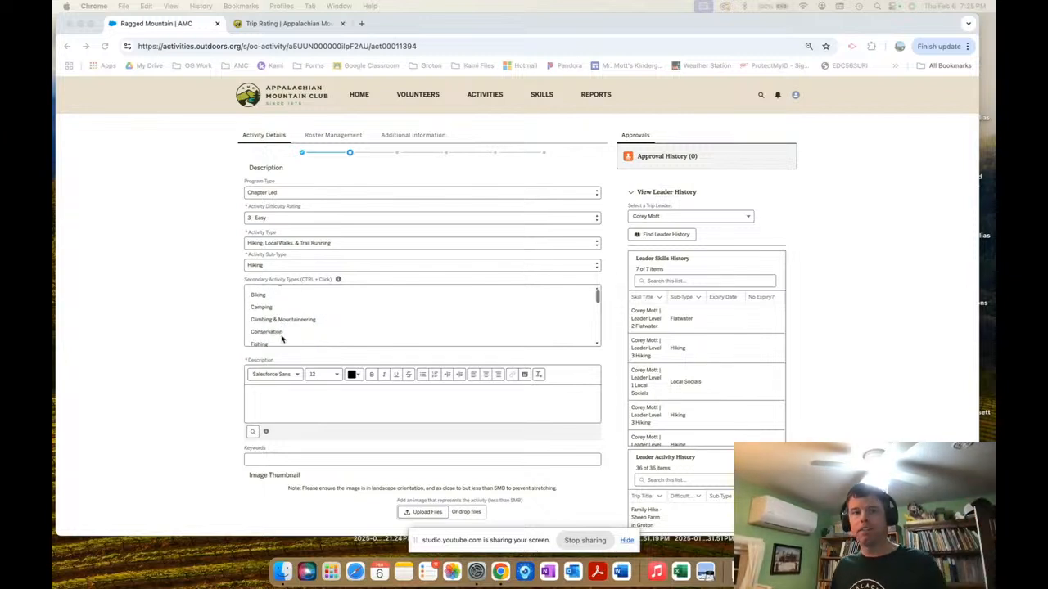
pyautogui.scroll(-1, 281, 339)
pyautogui.scroll(-1, 280, 315)
pyautogui.scroll(-1, 280, 315)
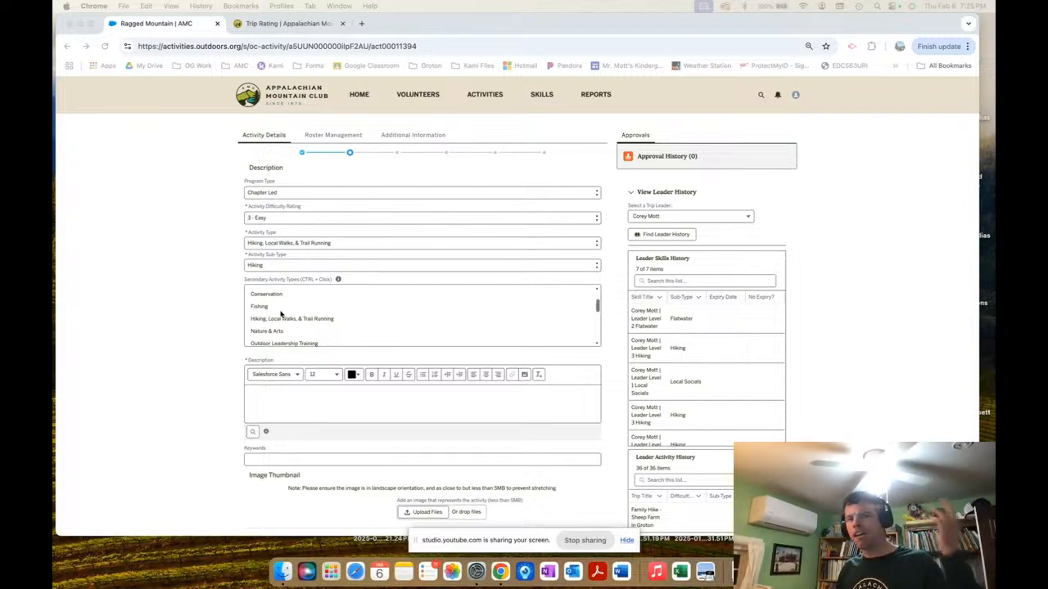
pyautogui.scroll(-2, 281, 311)
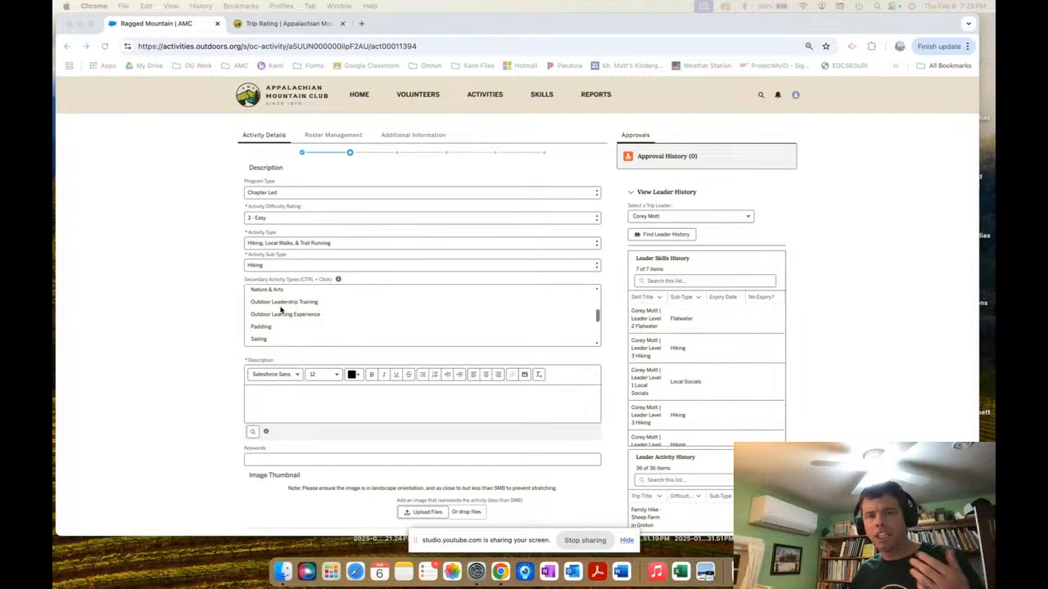
pyautogui.scroll(-2, 281, 311)
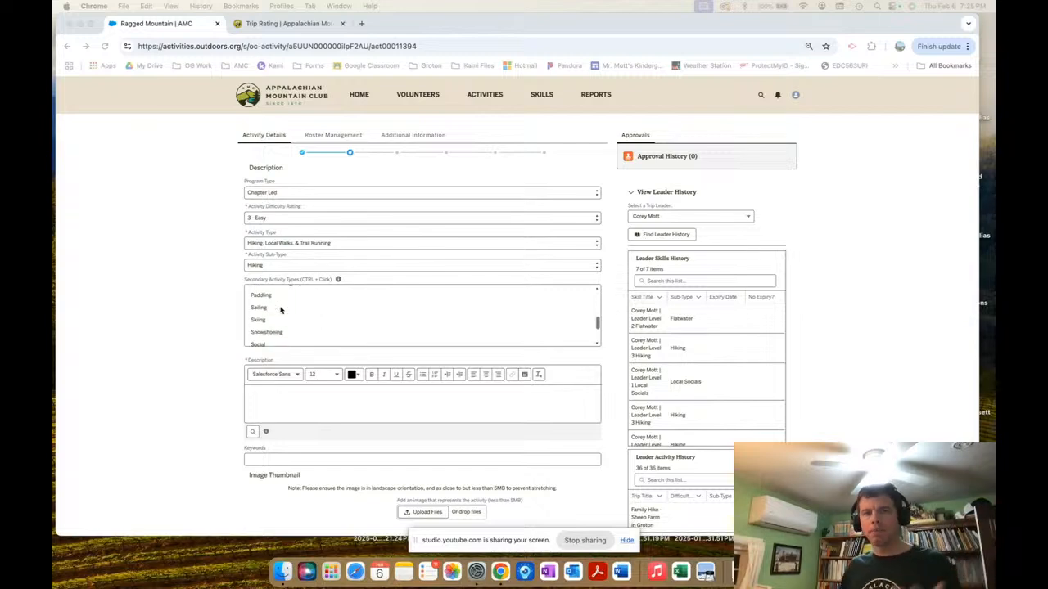
pyautogui.click(264, 395)
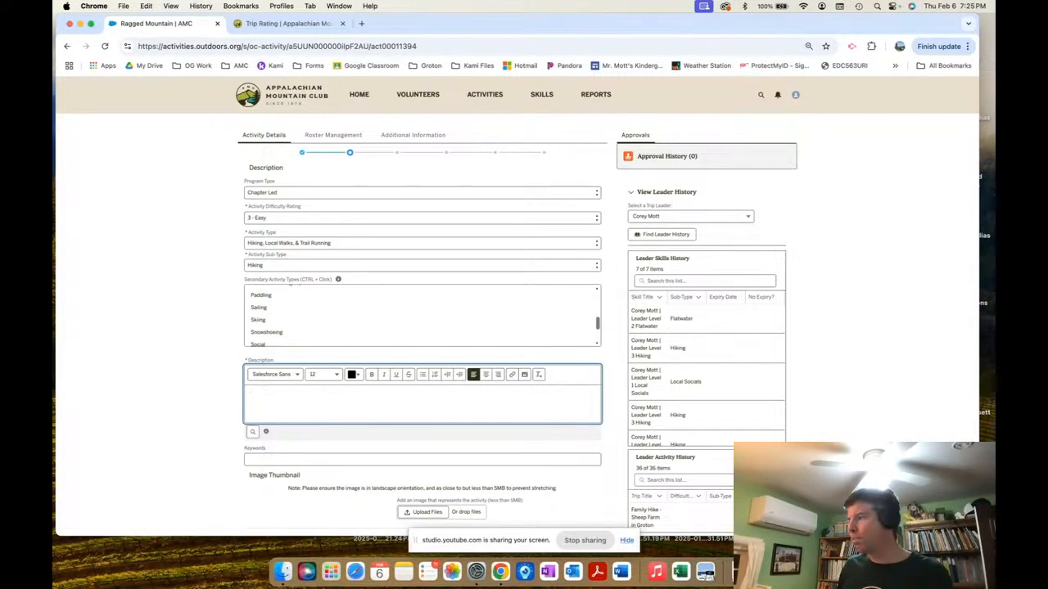
pyautogui.hotkey('ctrl', 'Up')
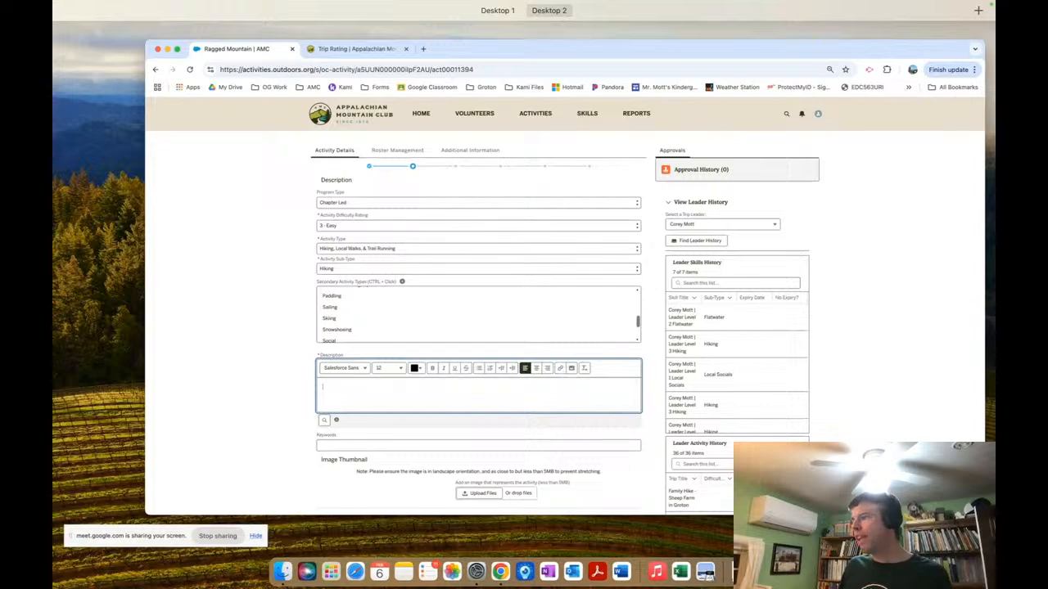
pyautogui.hotkey('ctrl', 'Up')
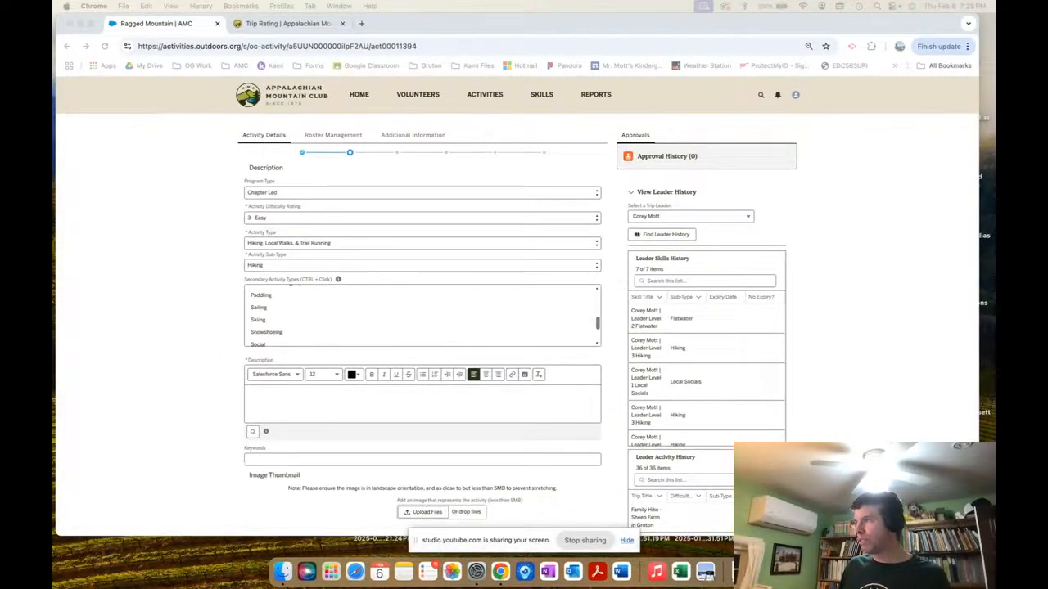
pyautogui.click(311, 405)
pyautogui.write("Join us for a ~6 mile clockwise loop following the Blue-Red and Blue (NET) Trails. Come enjoy the awesome views from the top! There will be some short rock scrambles and steep inclines/declines! Meet at 9:30. Hiking shoes or boots, small pack with lunch, snacks, and water required. Dress for the weather. REGISTRATION REQUIRED. Please RSVP here! This event is great for new comers or people interested in joining the AMC. There will be a bail option to cut the hike to down to 4 miles. Leashed dogs welcome! Also, consider carpooling to help ease parking! Click here to see the posting on Outdoors.org (Appalachian Mountain Club's Website)")
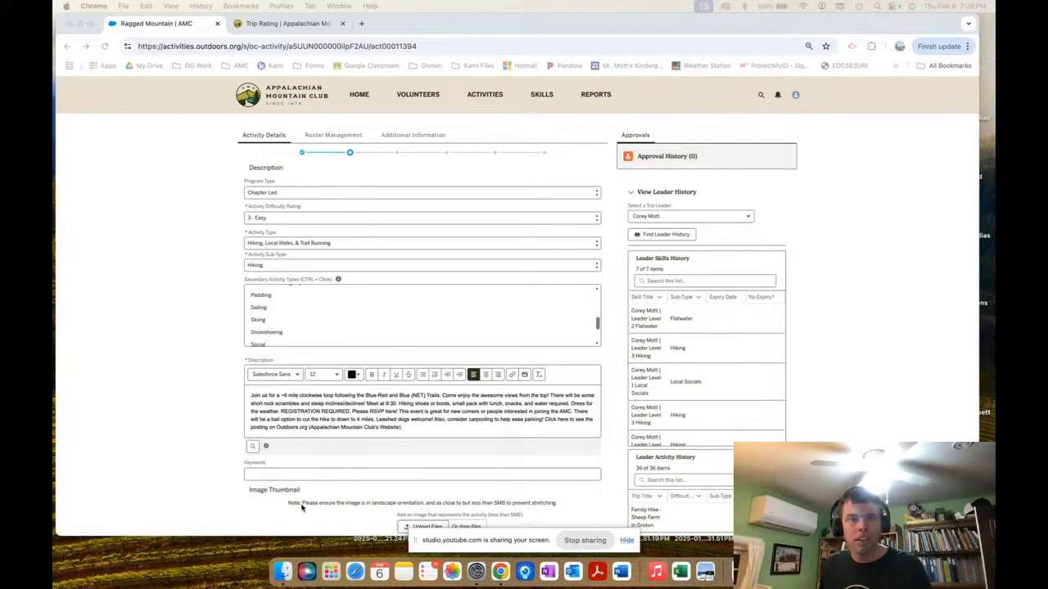
pyautogui.click(384, 420)
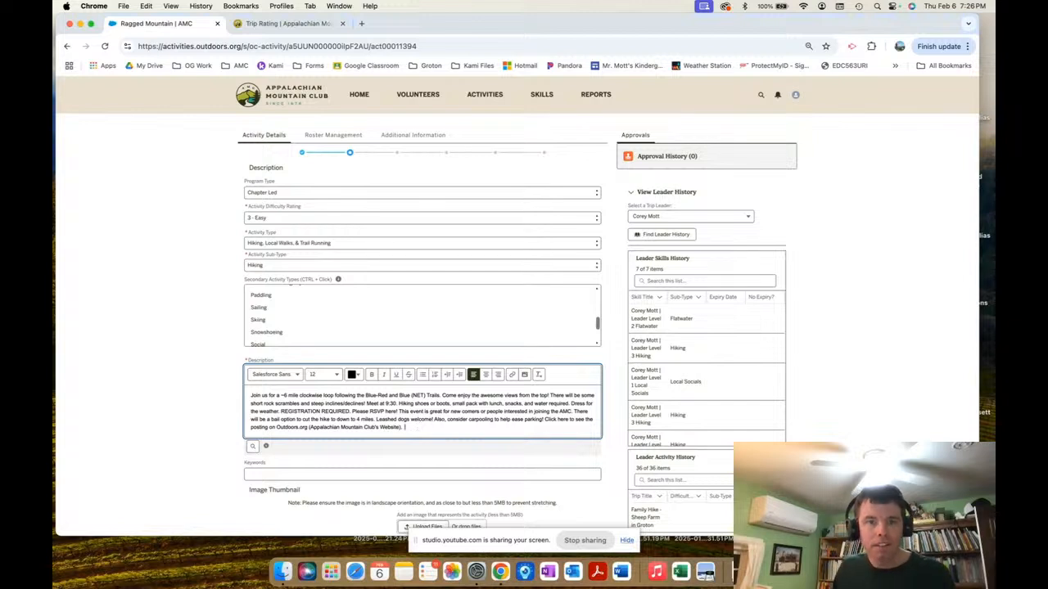
# Append 'Looking forward to meeting you at the trailhead!' and link the word trailhead to its map URL.
pyautogui.write('Lo')
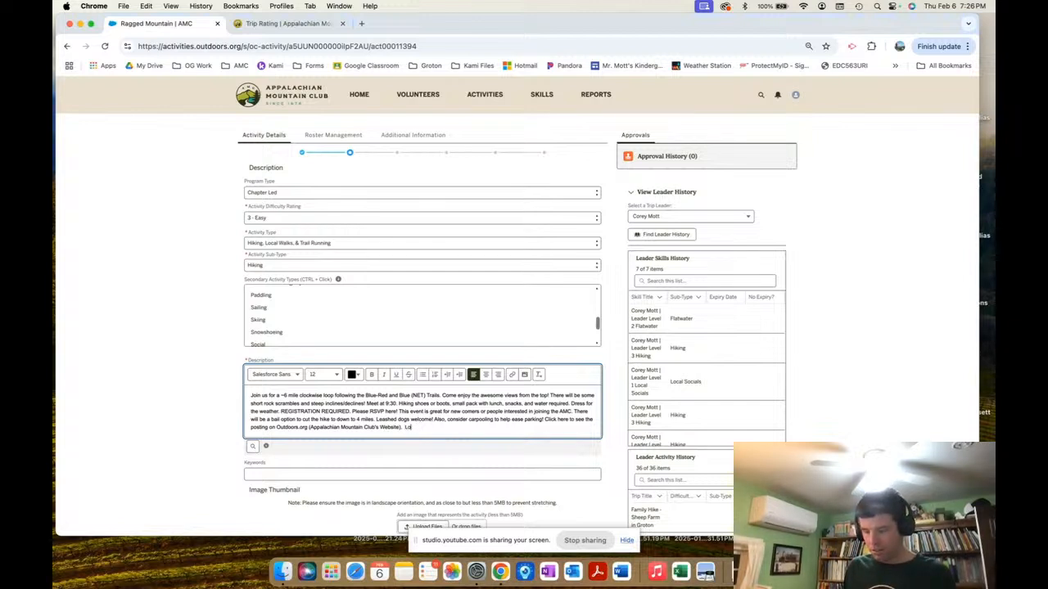
pyautogui.write('oking forward to')
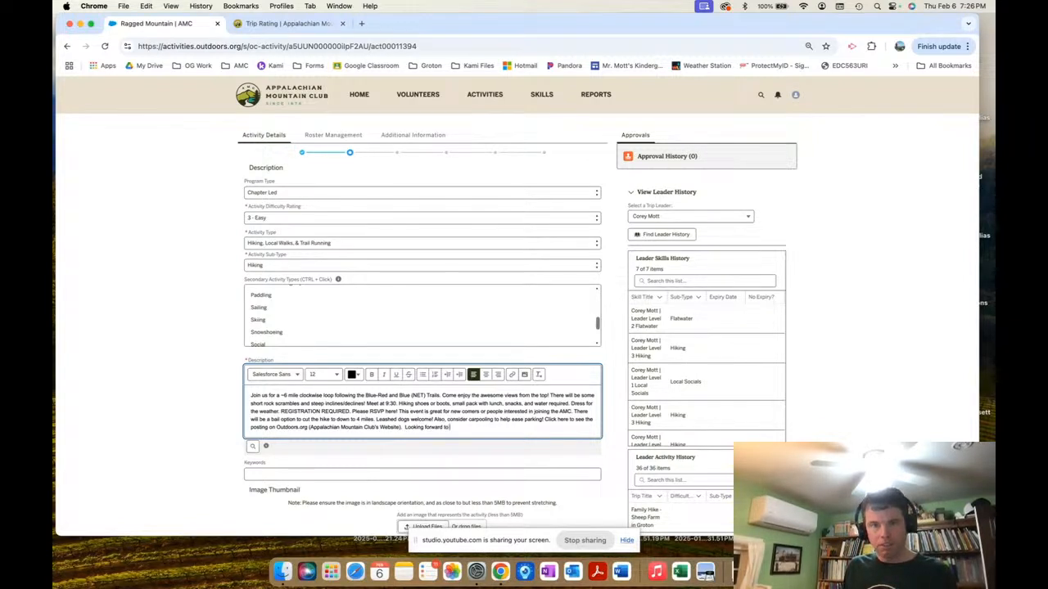
pyautogui.write(' meeting you a')
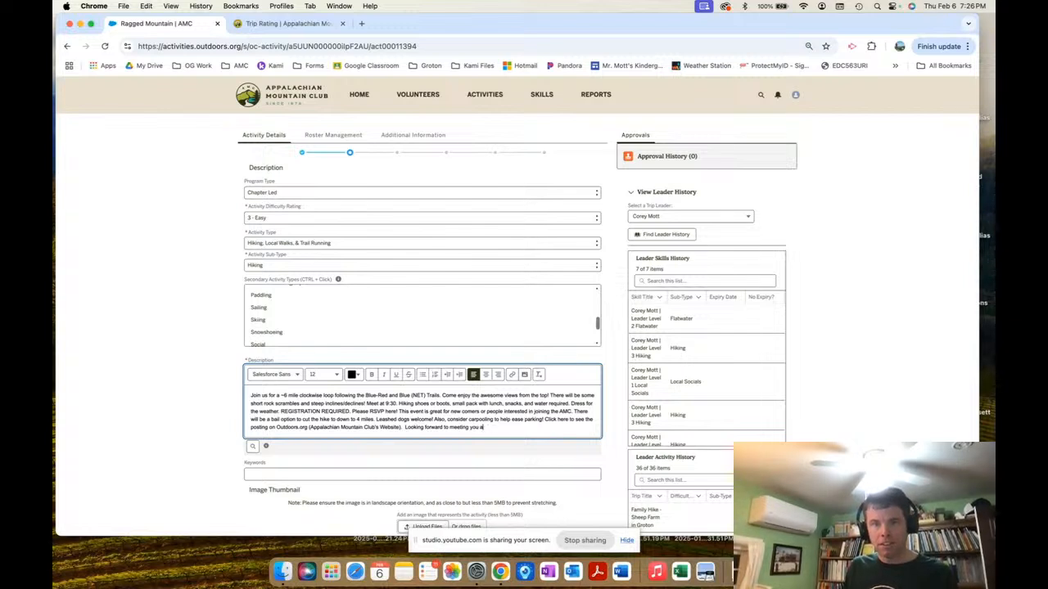
pyautogui.write('t the trailhead!')
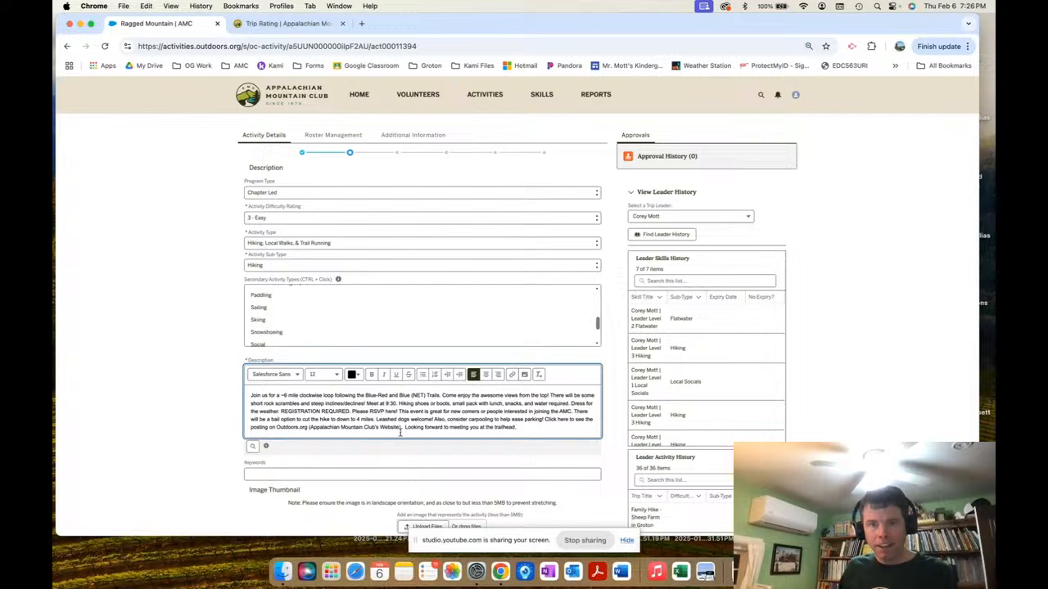
pyautogui.moveTo(495, 426); pyautogui.dragTo(514, 427)
pyautogui.click(513, 374)
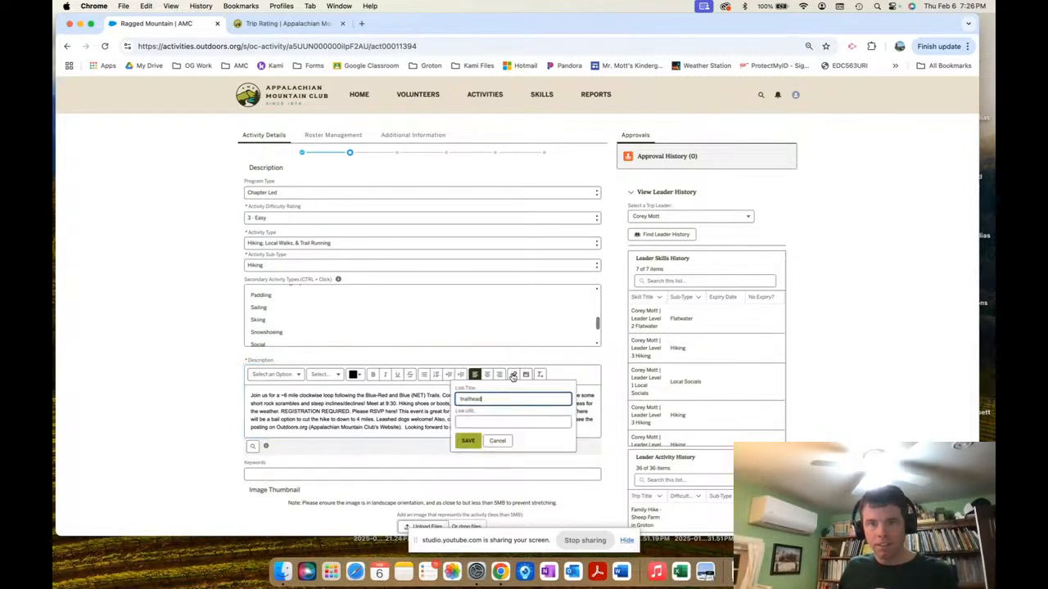
pyautogui.click(472, 421)
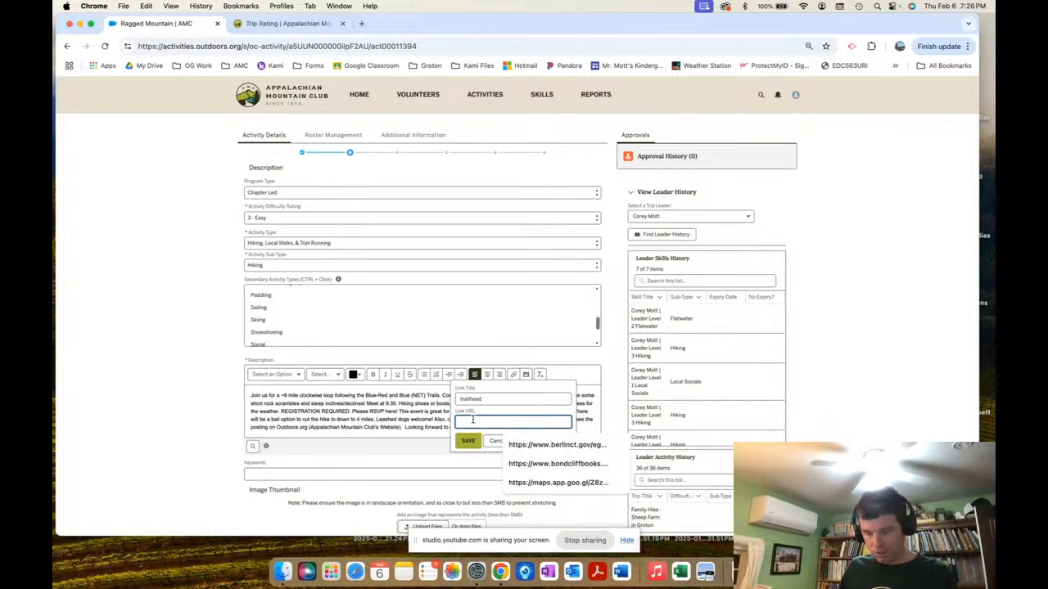
pyautogui.press('cmd+v')
pyautogui.click(467, 441)
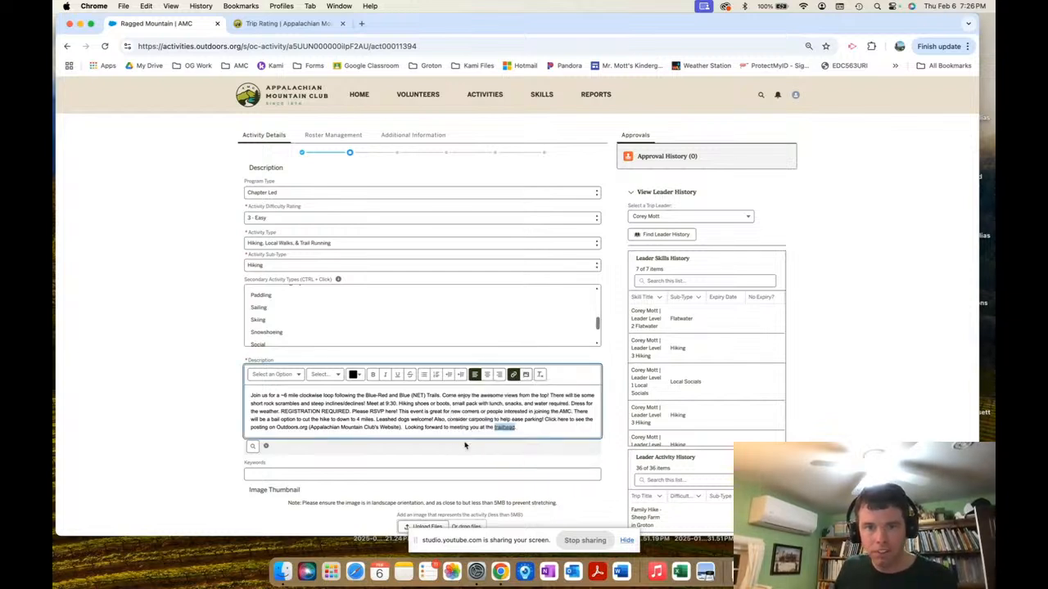
pyautogui.click(525, 426)
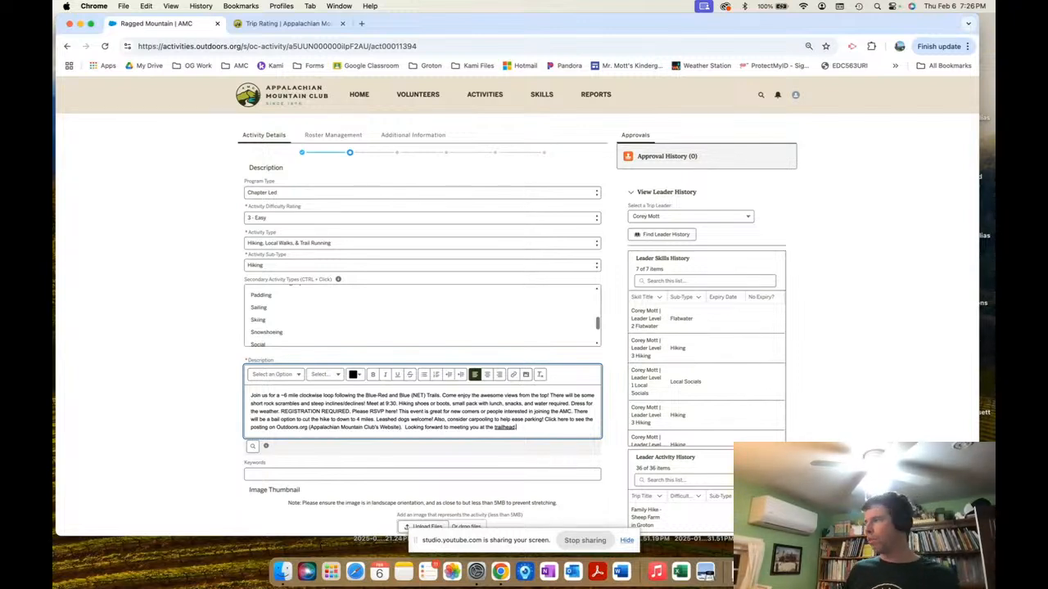
# Verify the map link shows Ragged Mountain Trailhead in Google Maps, then add blank lines below the description.
pyautogui.click(361, 23)
pyautogui.write('https://maps.app.goo.gl/JVGi4cQbEaRRyxsz7')
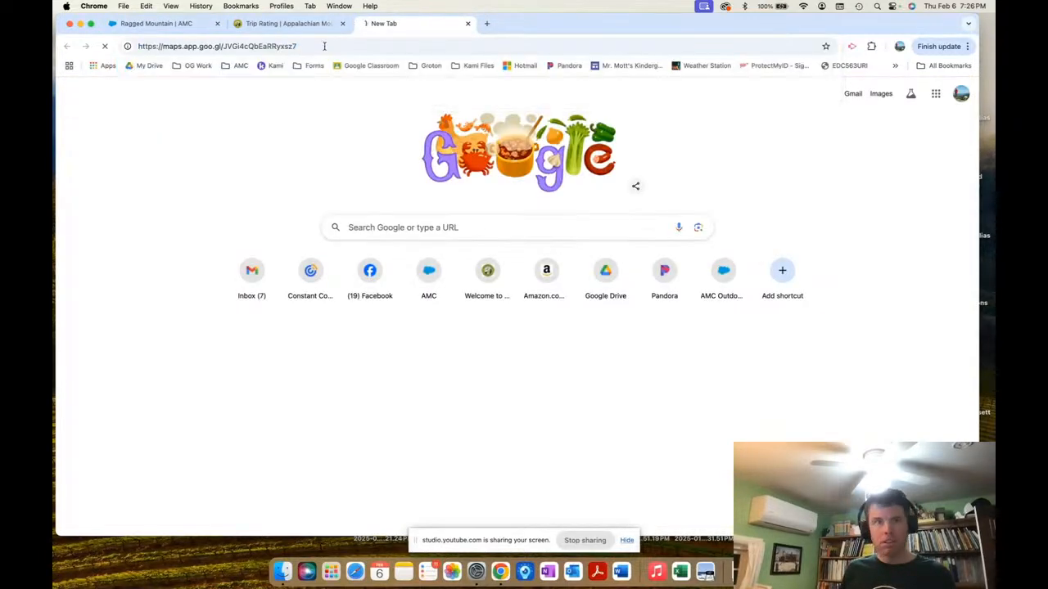
pyautogui.press('Return')
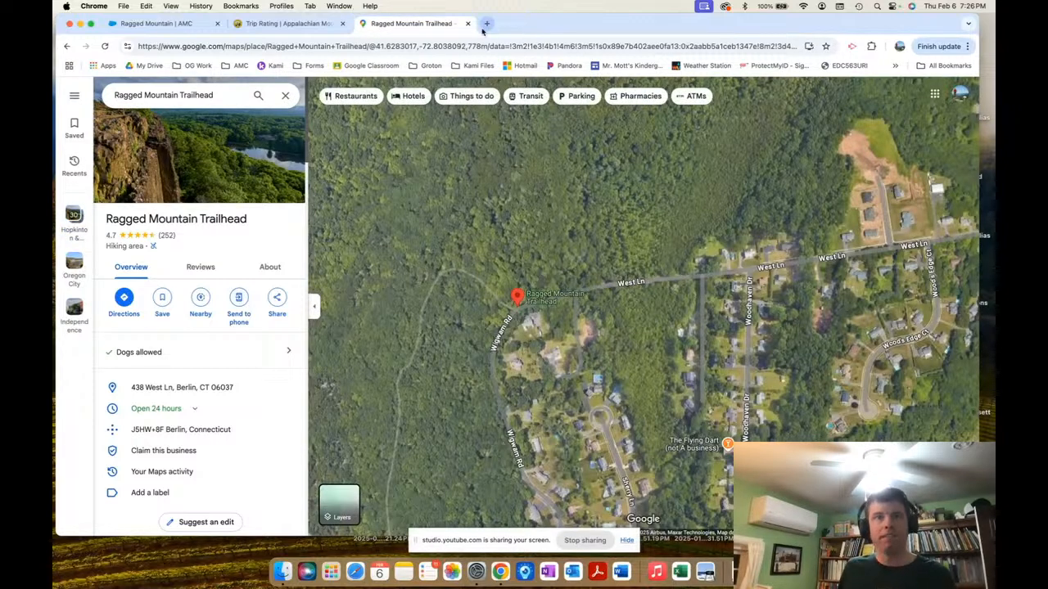
pyautogui.click(468, 23)
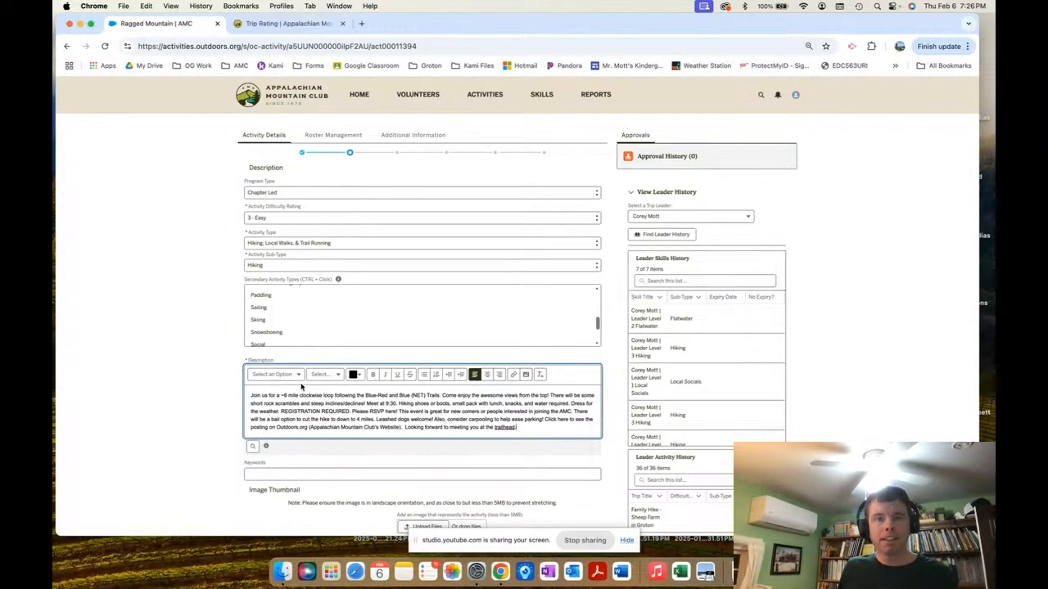
pyautogui.scroll(-1, 368, 401)
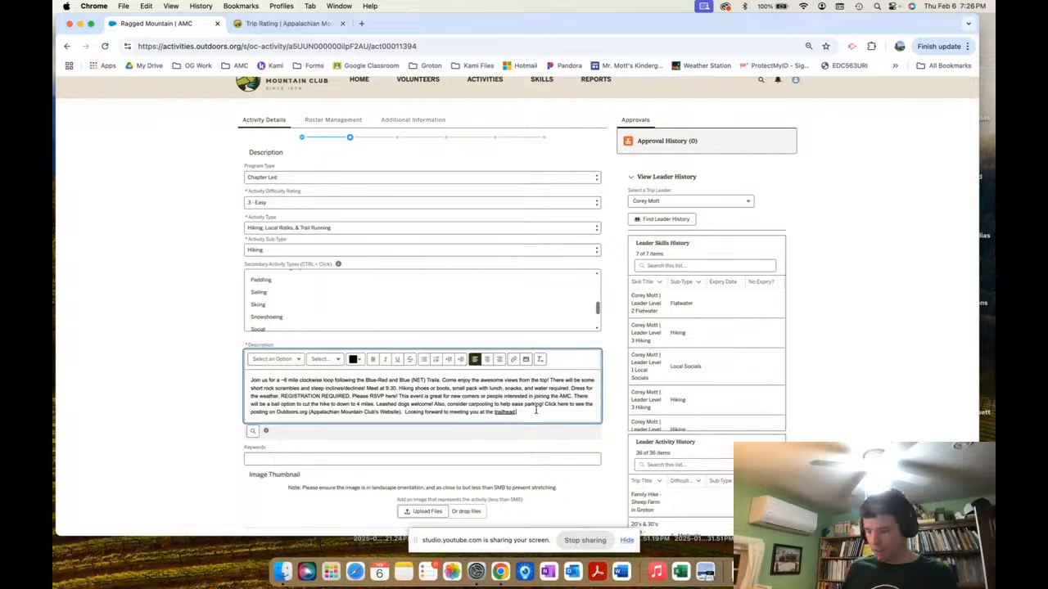
pyautogui.press('Return')
pyautogui.press('Return')
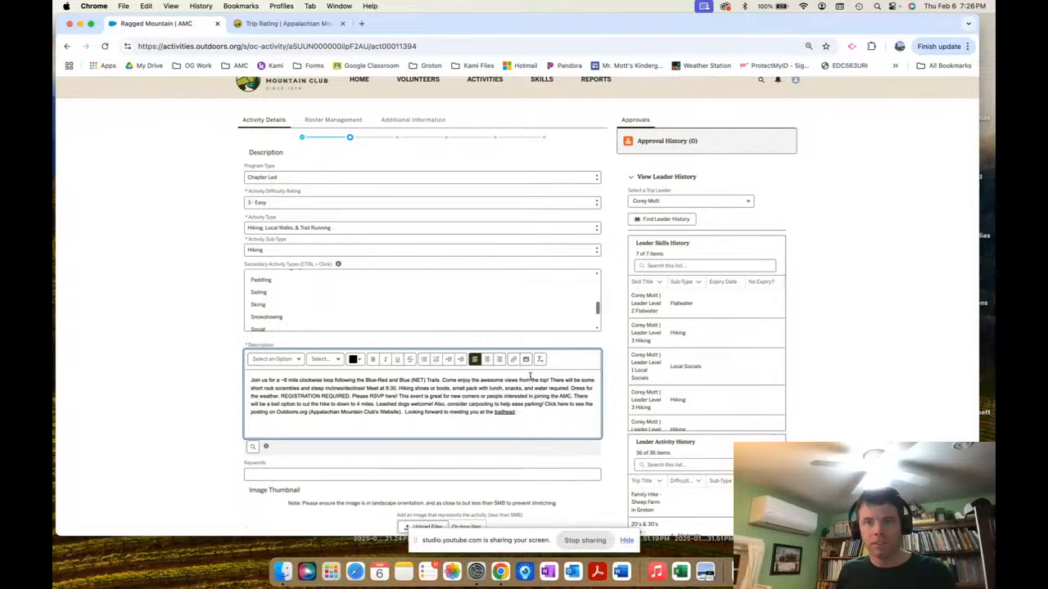
pyautogui.click(526, 360)
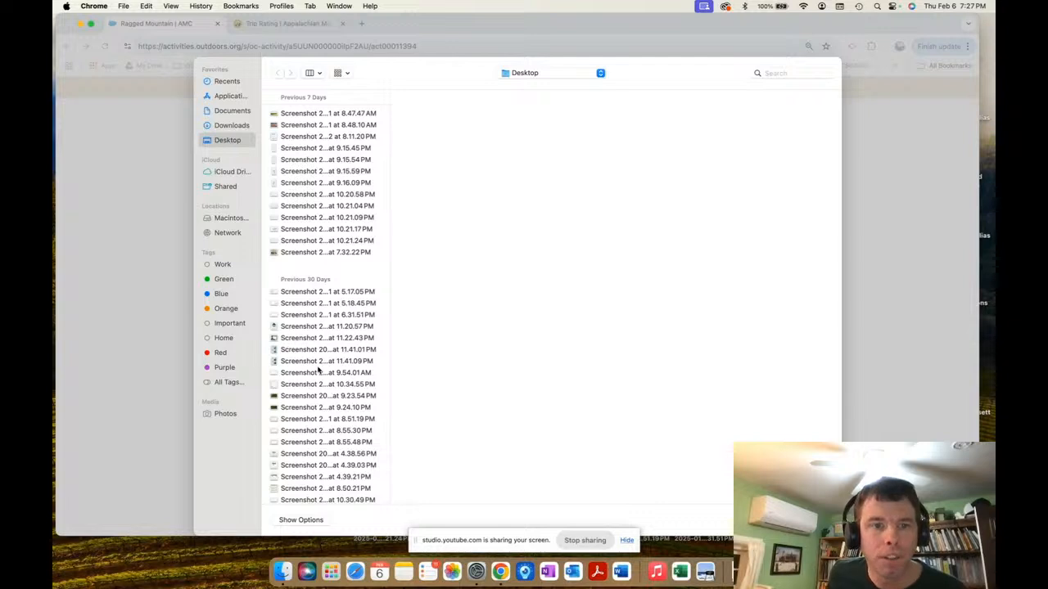
pyautogui.click(300, 341)
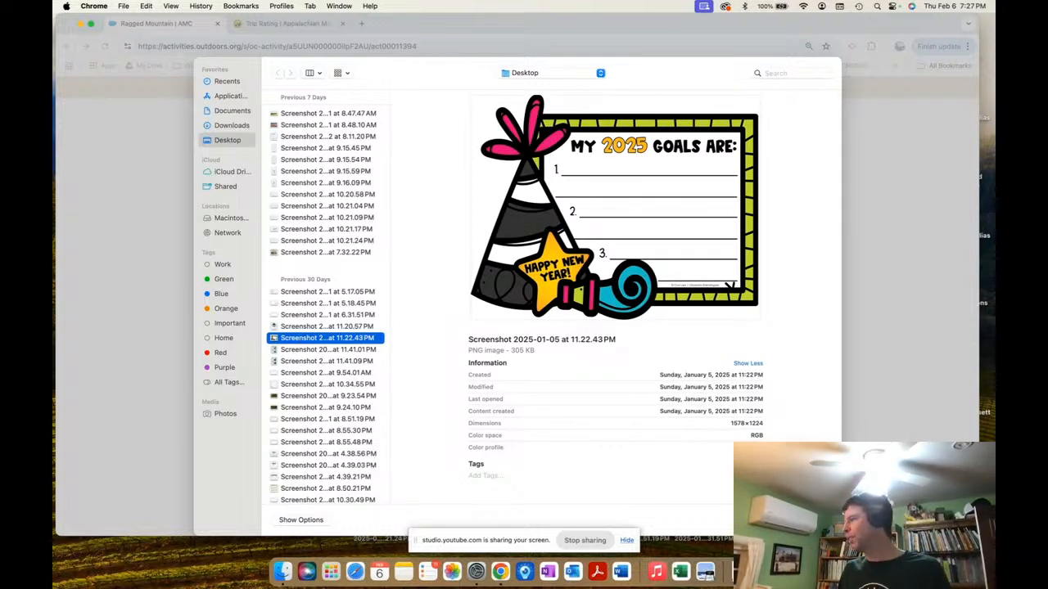
pyautogui.click(769, 519)
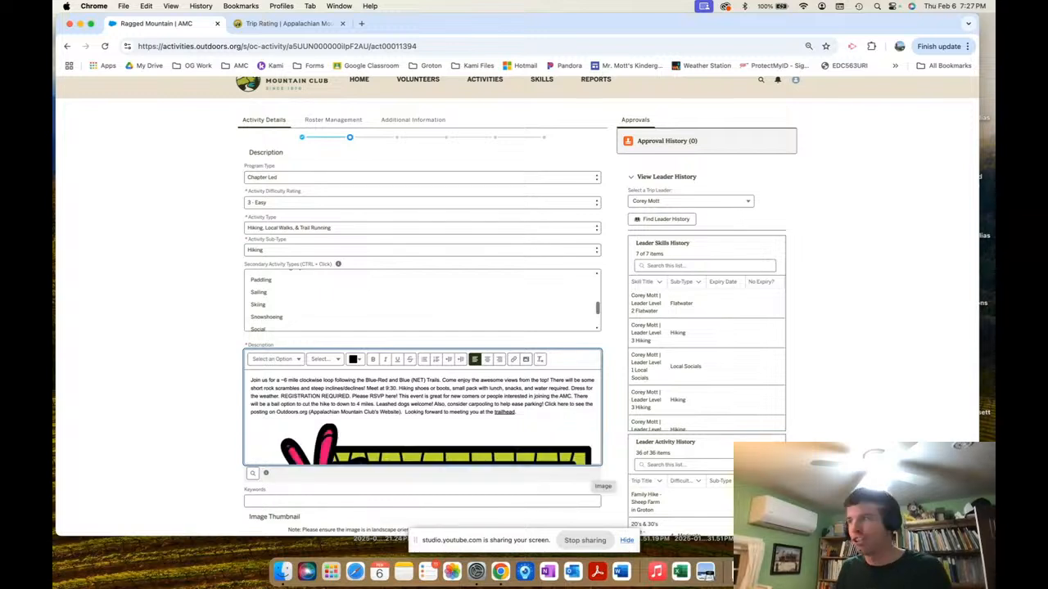
pyautogui.scroll(-5, 517, 421)
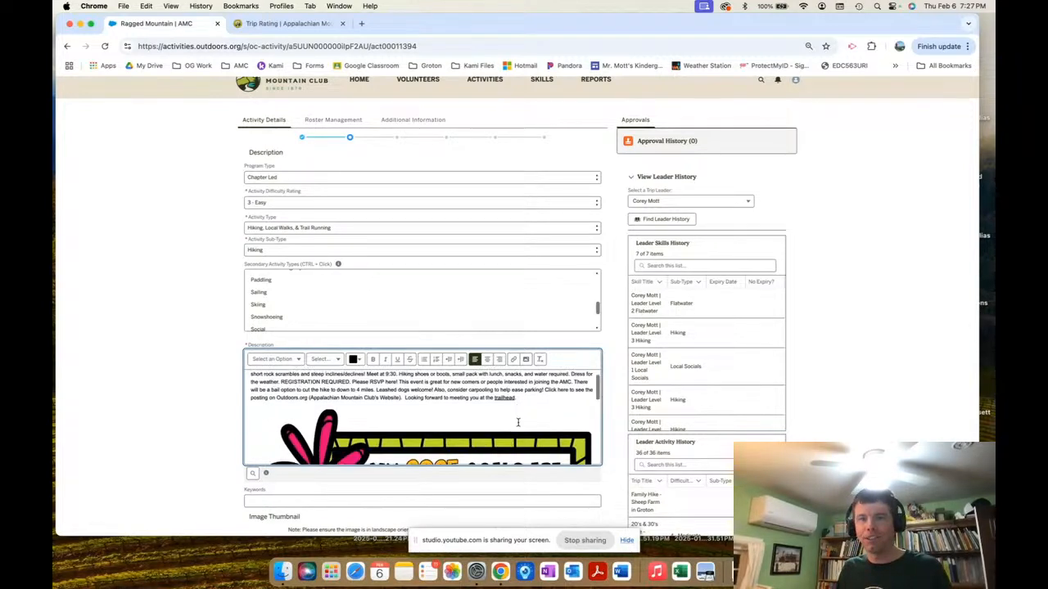
pyautogui.scroll(-3, 517, 421)
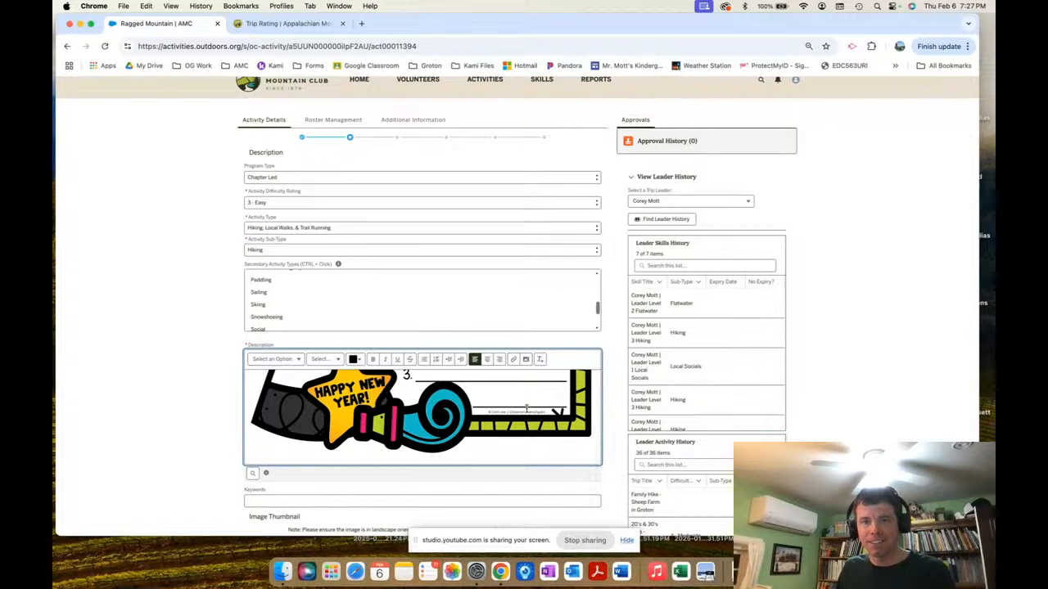
pyautogui.scroll(5, 545, 429)
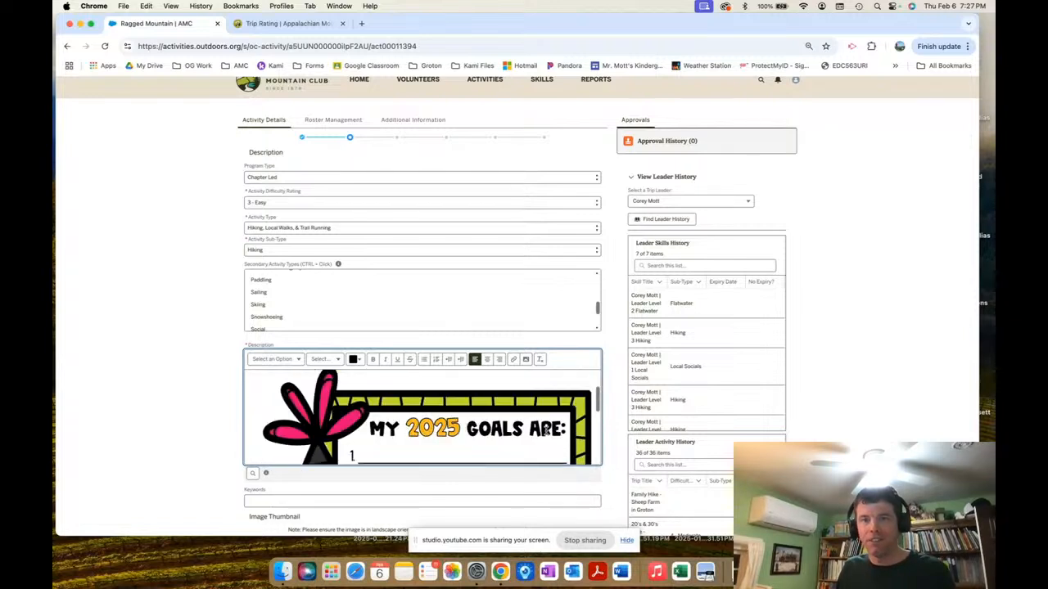
pyautogui.scroll(-6, 586, 428)
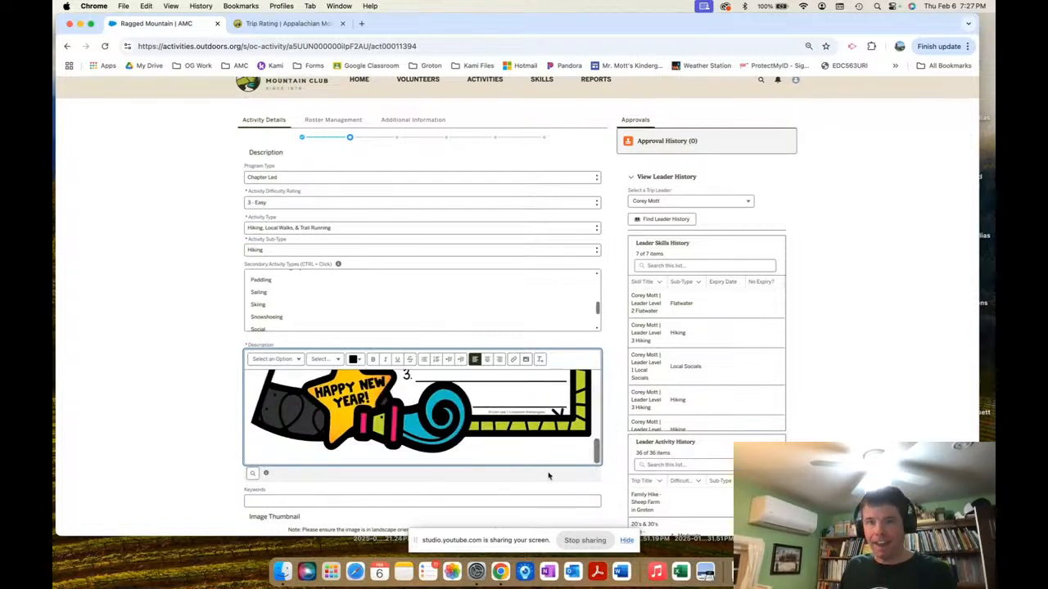
pyautogui.scroll(2, 564, 455)
pyautogui.scroll(4, 557, 458)
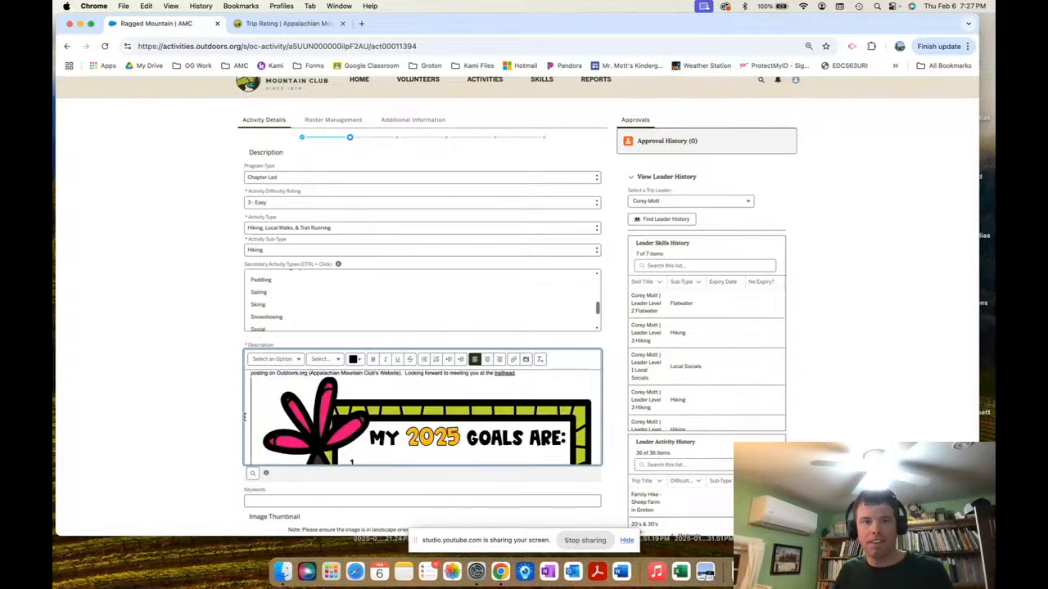
pyautogui.moveTo(324, 442); pyautogui.dragTo(436, 426)
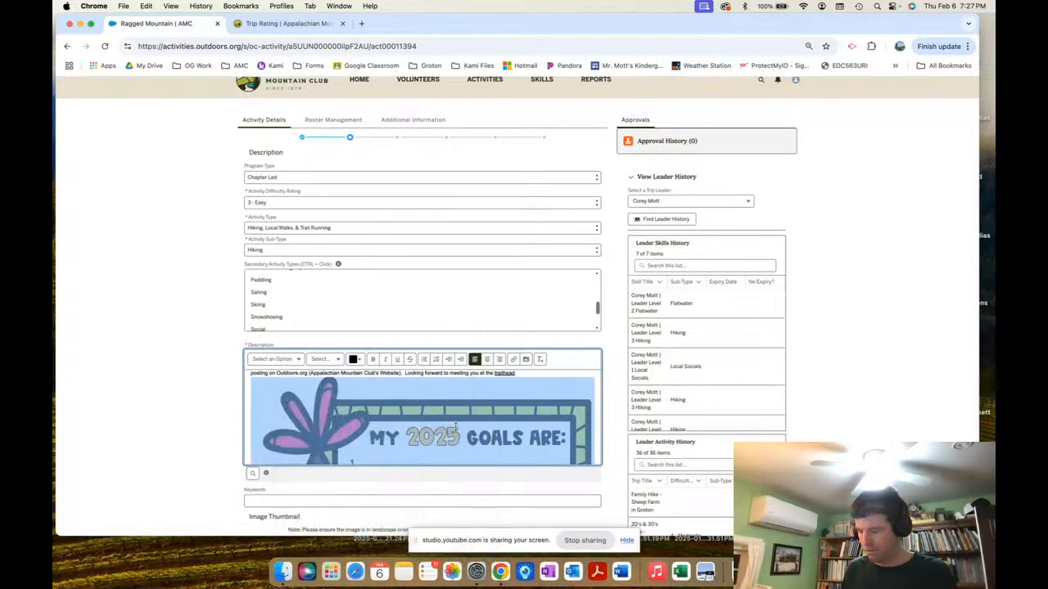
pyautogui.press('BackSpace')
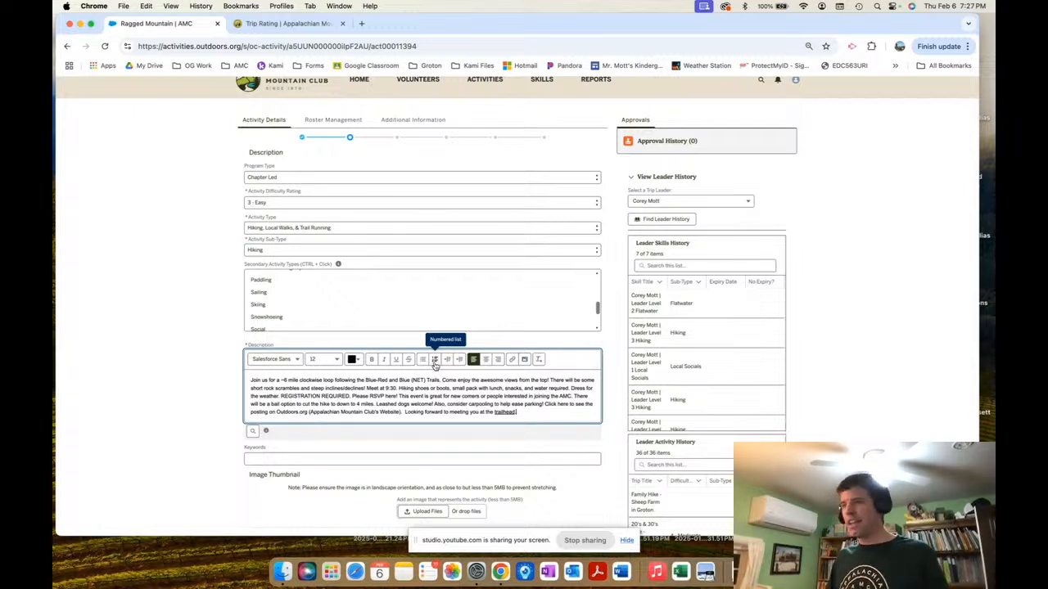
pyautogui.click(290, 391)
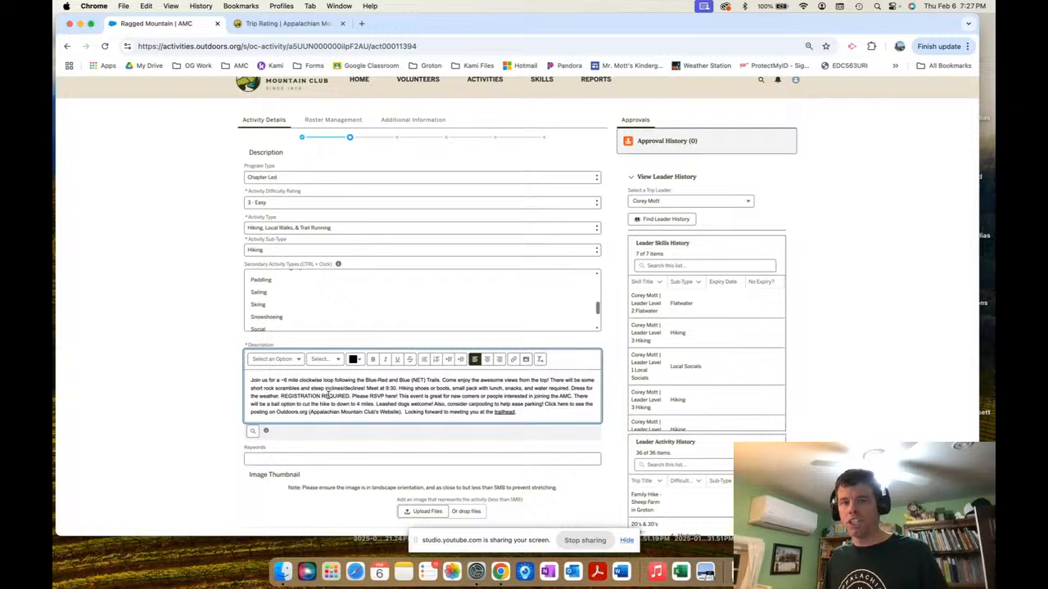
pyautogui.click(532, 412)
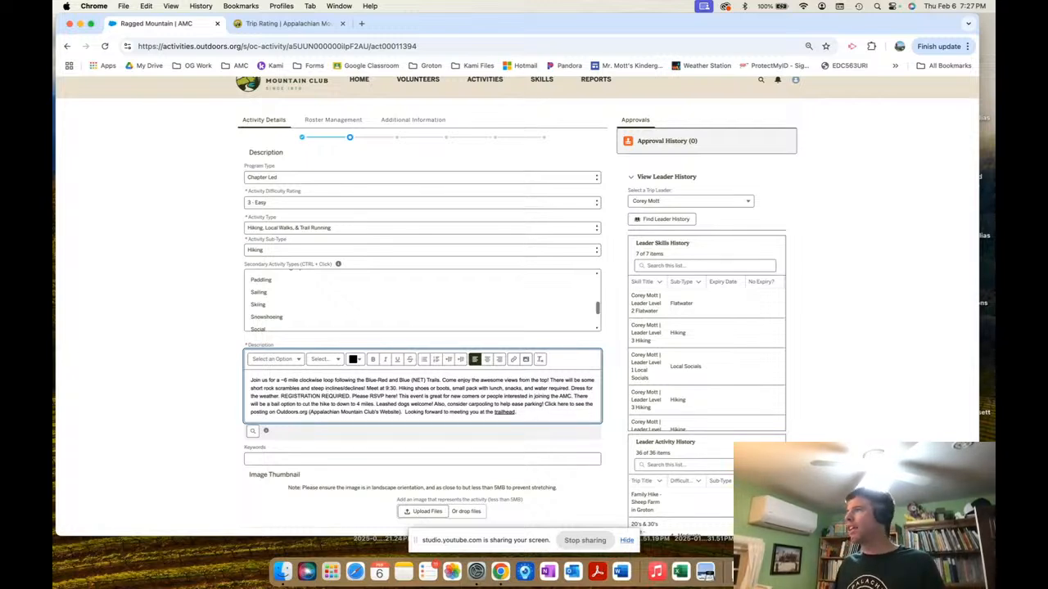
pyautogui.hotkey('ctrl', 'Up')
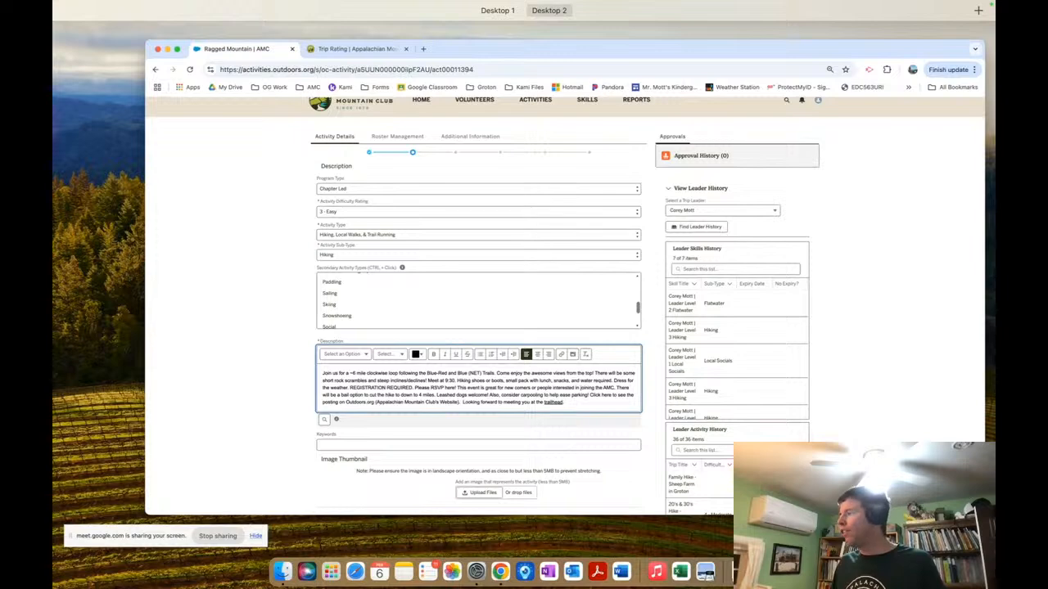
pyautogui.hotkey('ctrl', 'Up')
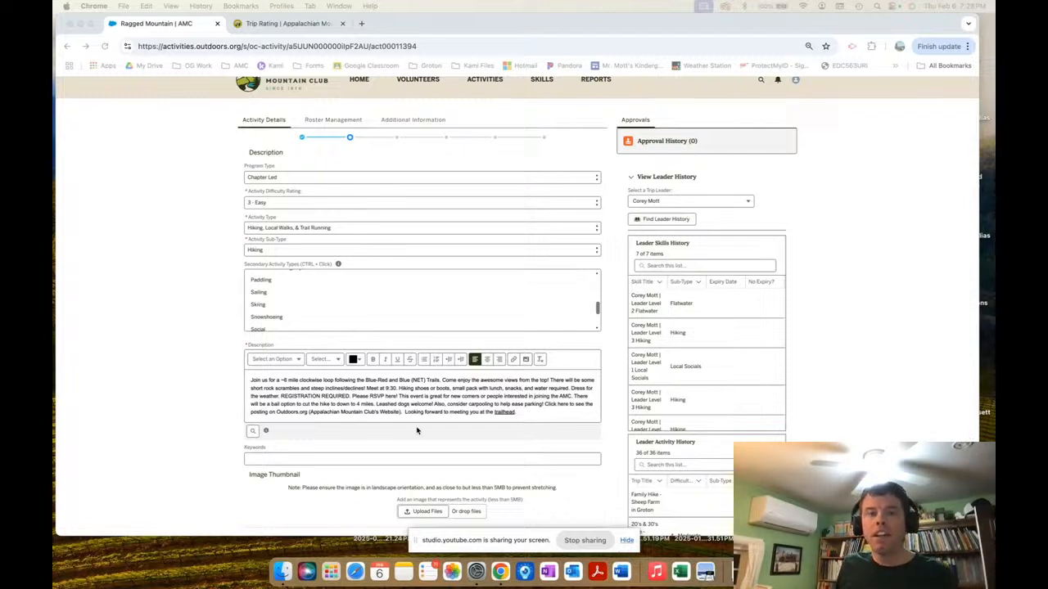
# Fill Keywords with the earlier entry "20' & 30's, Ragged Mountain" from the suggestions.
pyautogui.click(272, 459)
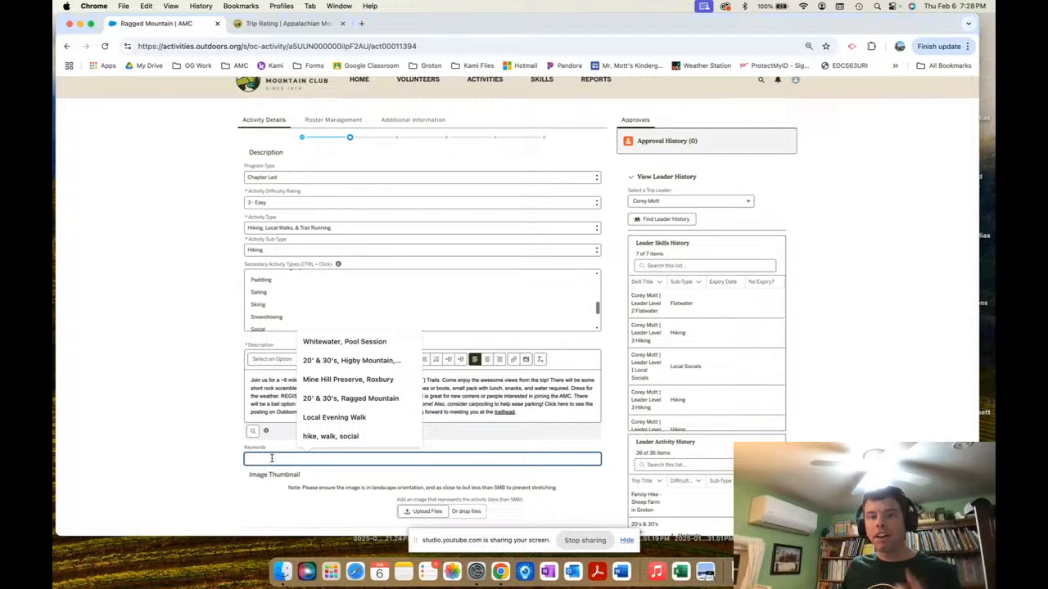
pyautogui.click(344, 399)
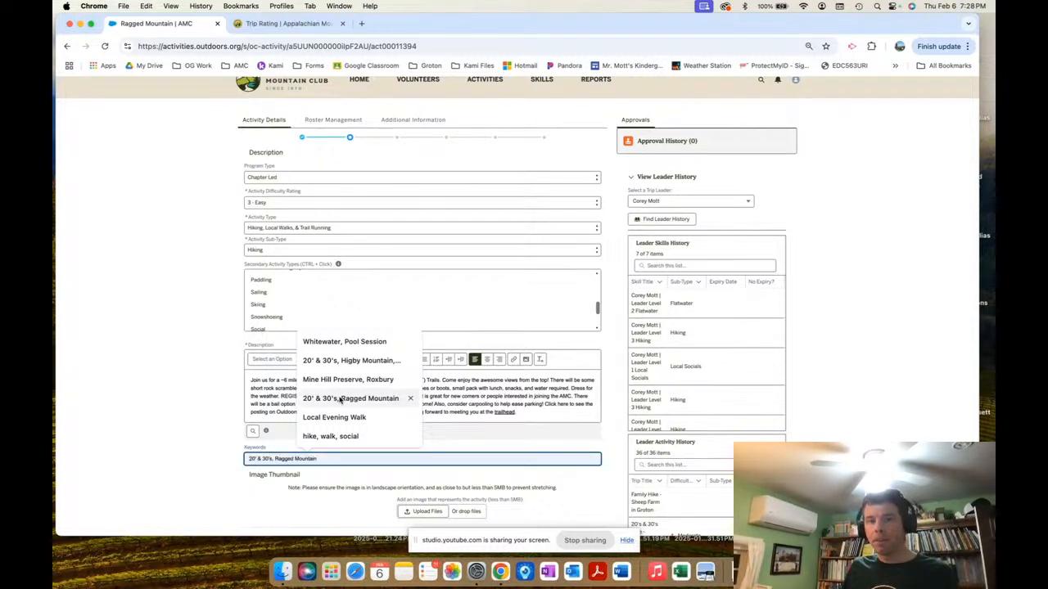
pyautogui.scroll(-1, 325, 458)
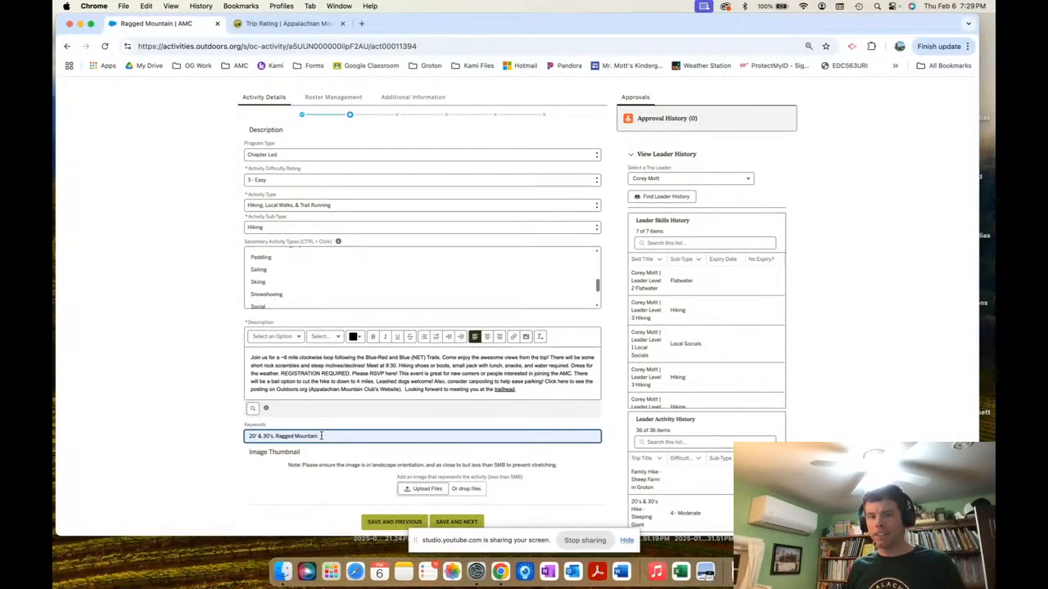
pyautogui.scroll(-2, 437, 477)
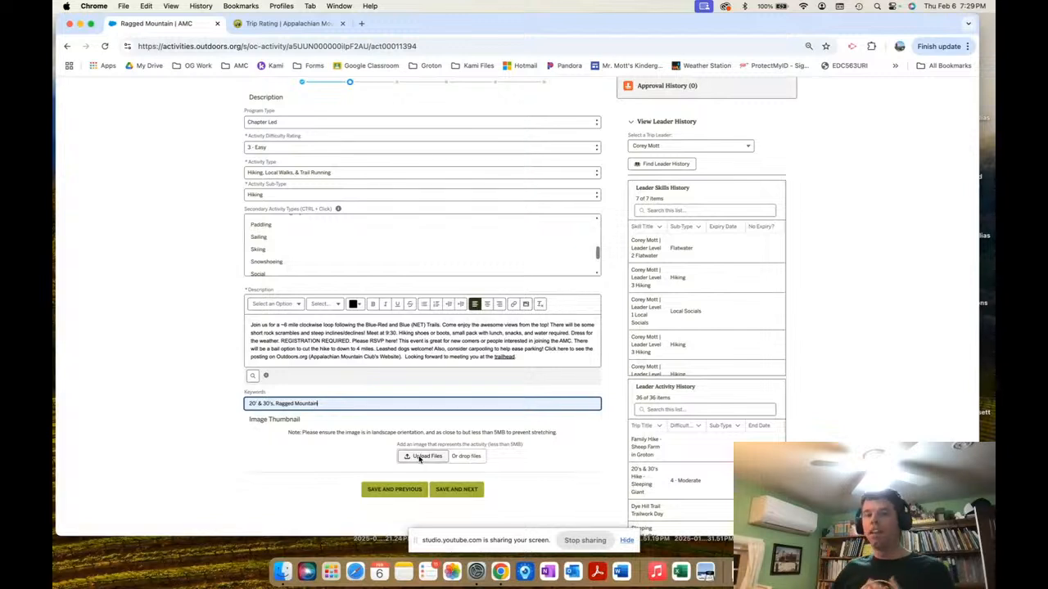
# Upload RaggedMtnFallPic.jpg from Desktop > AMC CT Communications as the activity thumbnail.
pyautogui.click(423, 455)
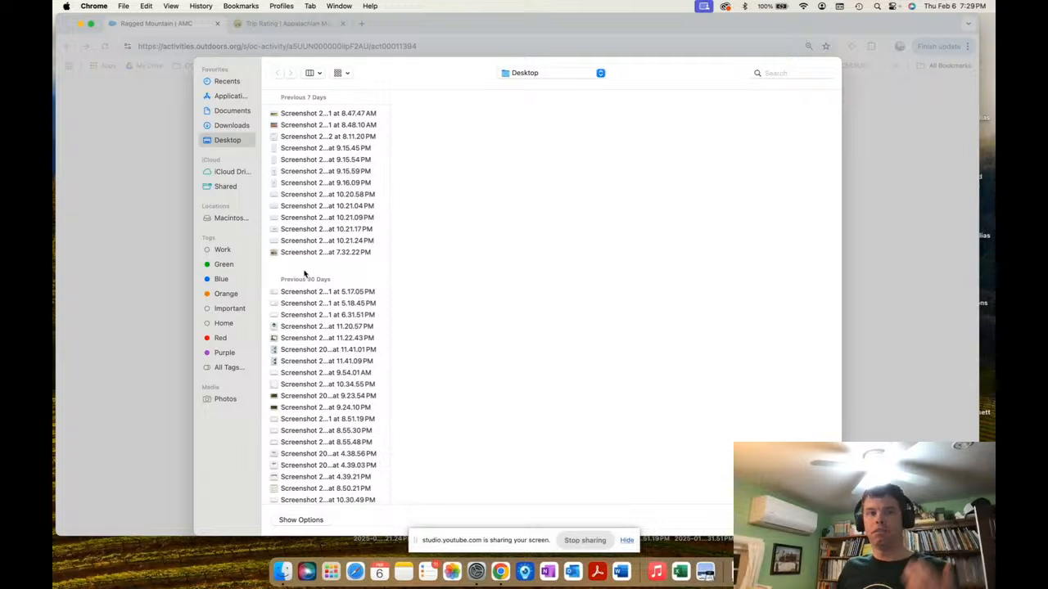
pyautogui.scroll(-15, 332, 302)
pyautogui.scroll(-5, 328, 308)
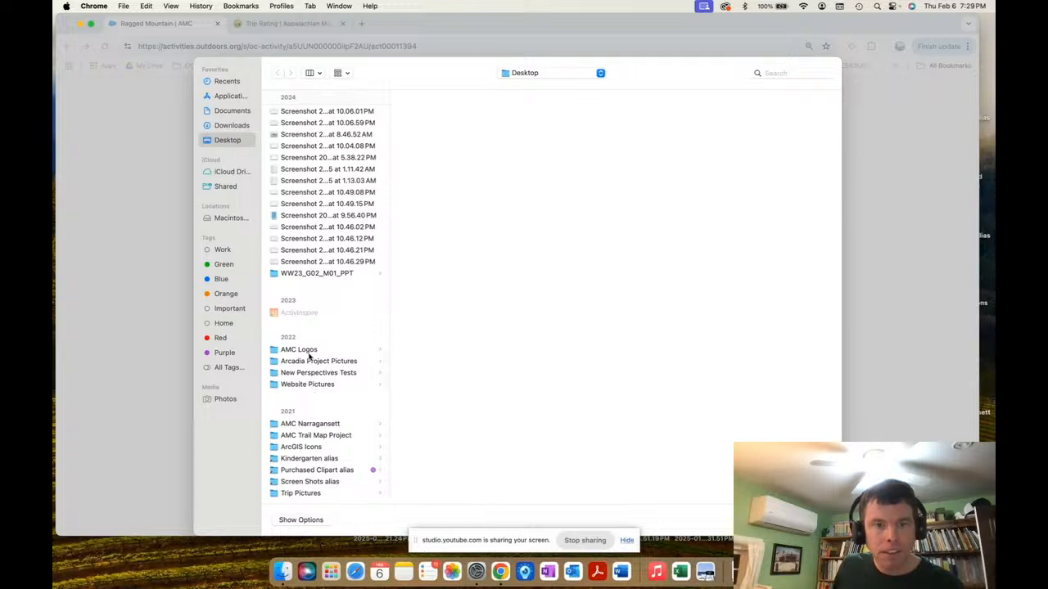
pyautogui.scroll(5, 310, 451)
pyautogui.scroll(4, 309, 451)
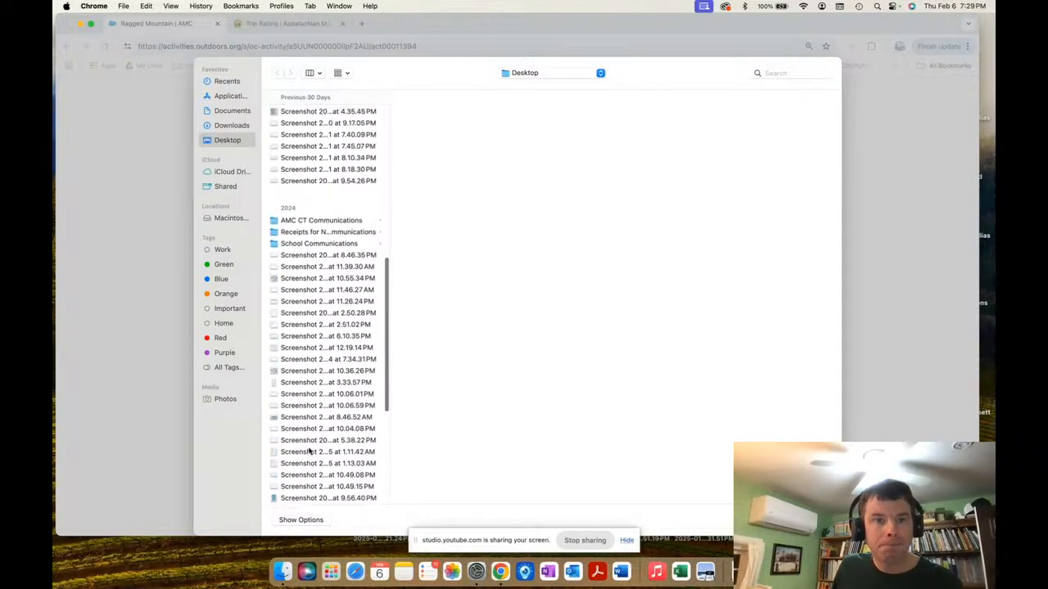
pyautogui.click(322, 222)
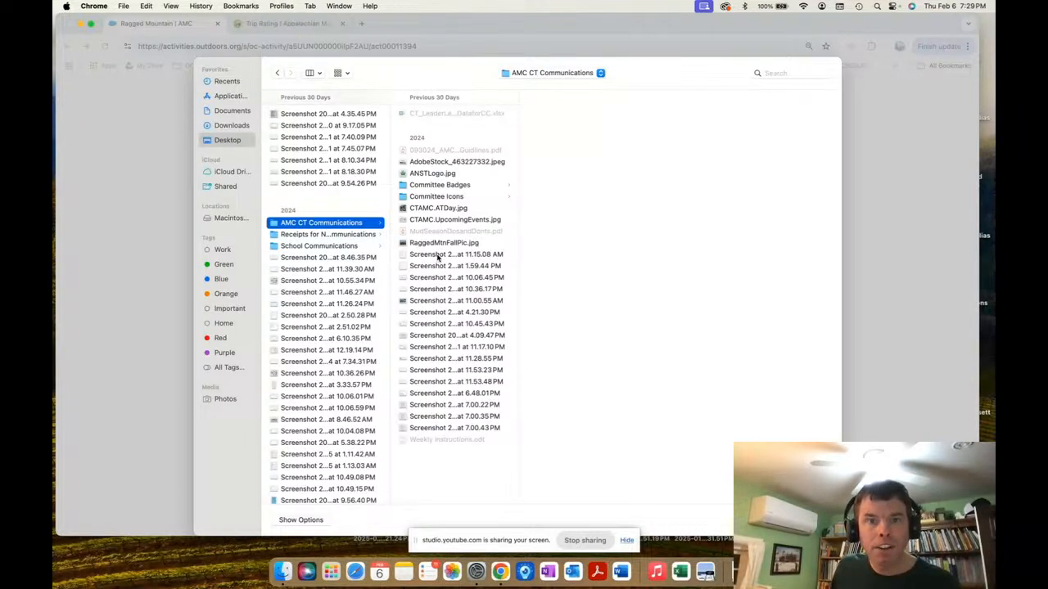
pyautogui.click(437, 244)
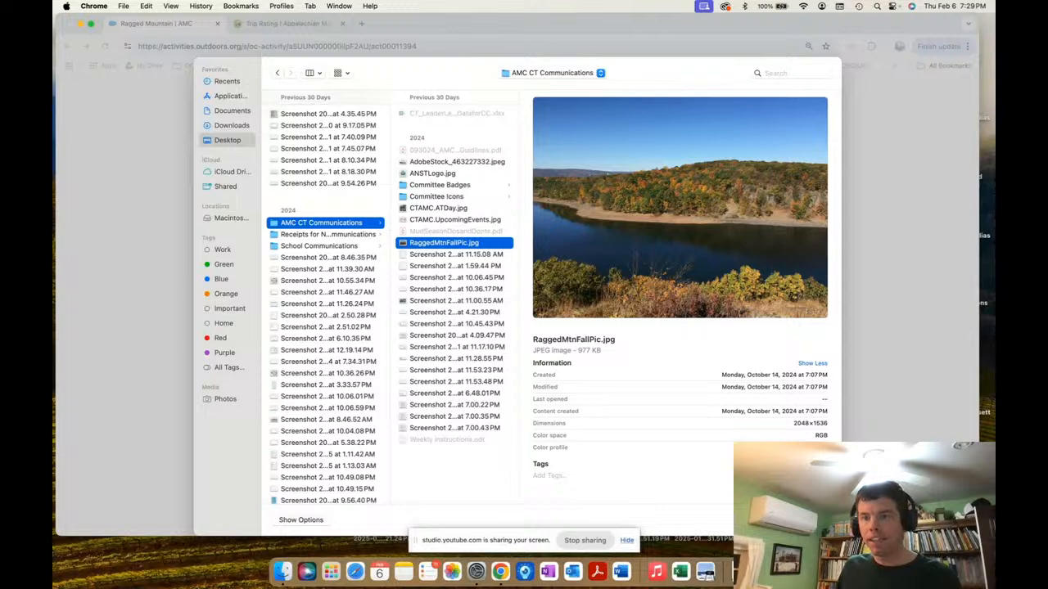
pyautogui.click(811, 519)
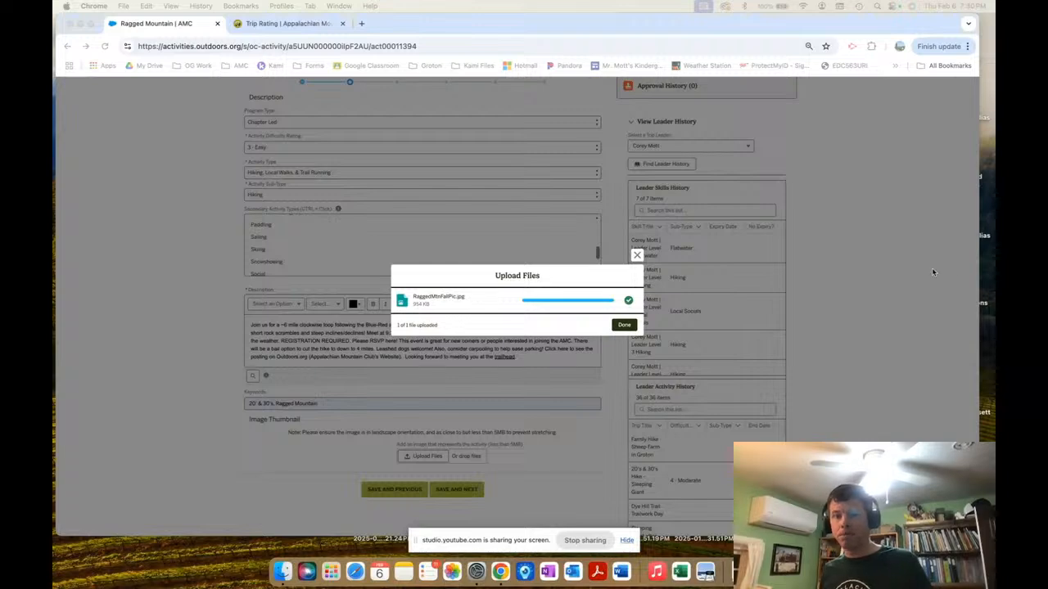
pyautogui.click(622, 330)
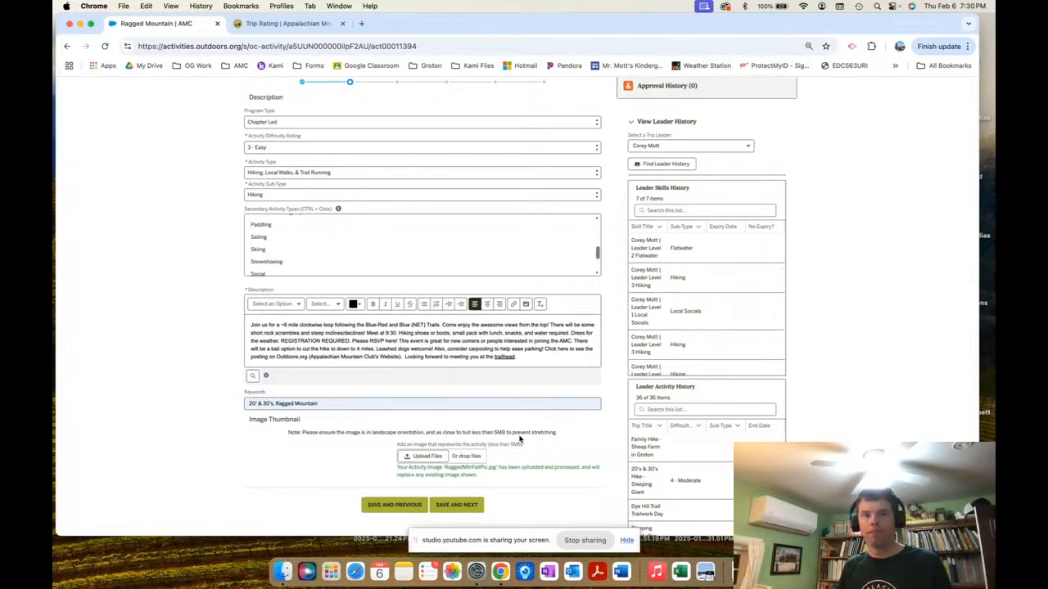
pyautogui.scroll(3, 503, 496)
pyautogui.scroll(-2, 503, 497)
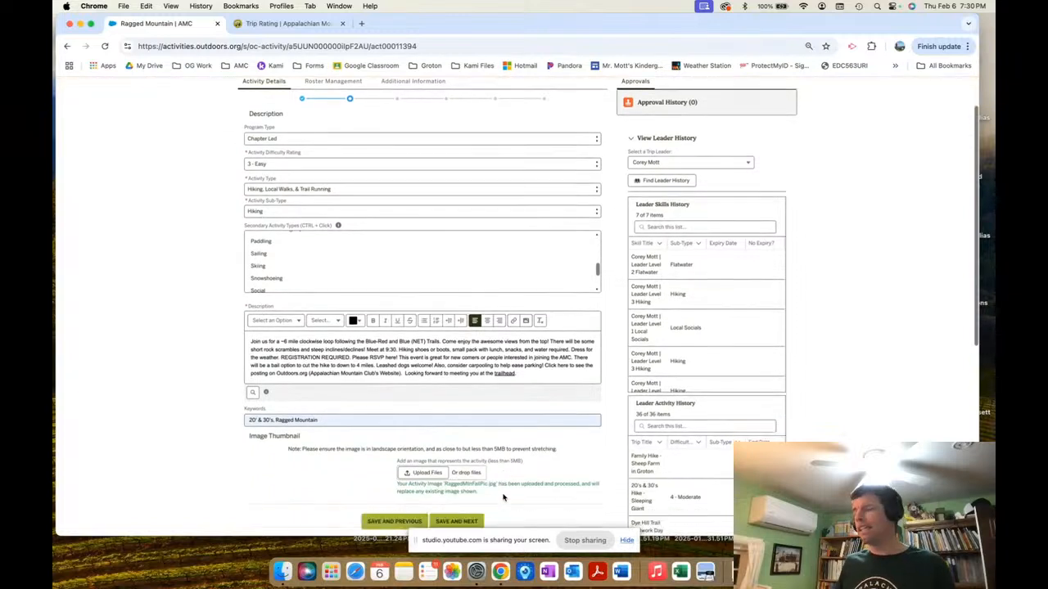
pyautogui.scroll(-1, 503, 496)
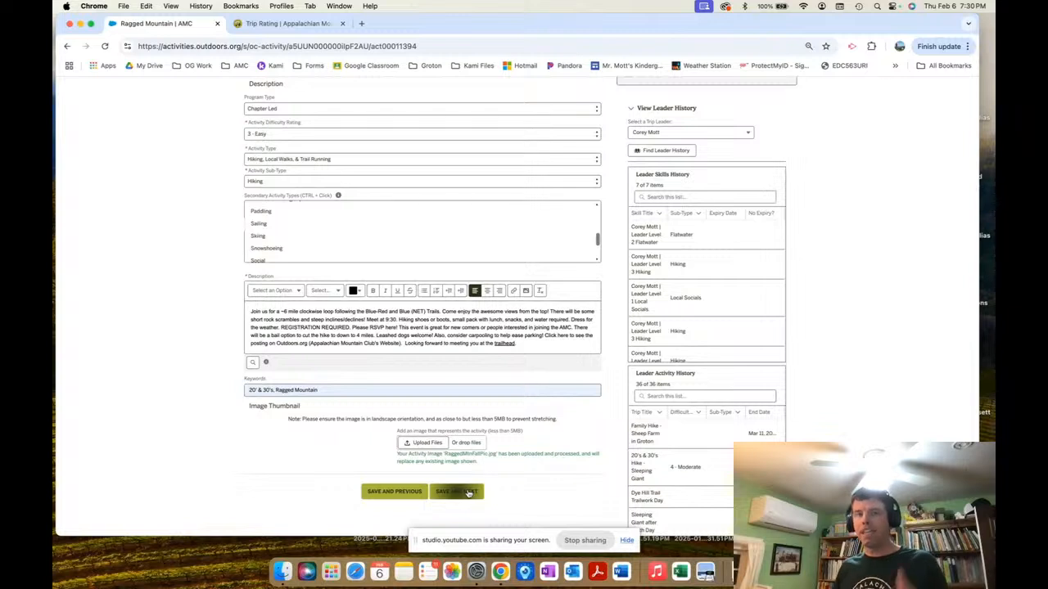
# Save the details and, on Start Location, leave Online Event unchecked after toggling it.
pyautogui.click(469, 492)
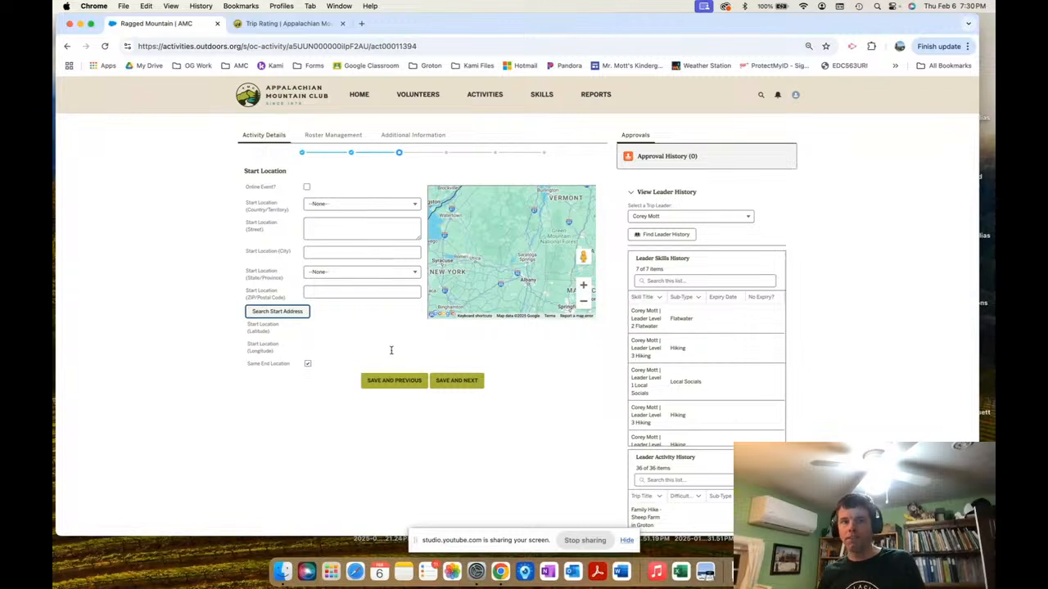
pyautogui.click(346, 180)
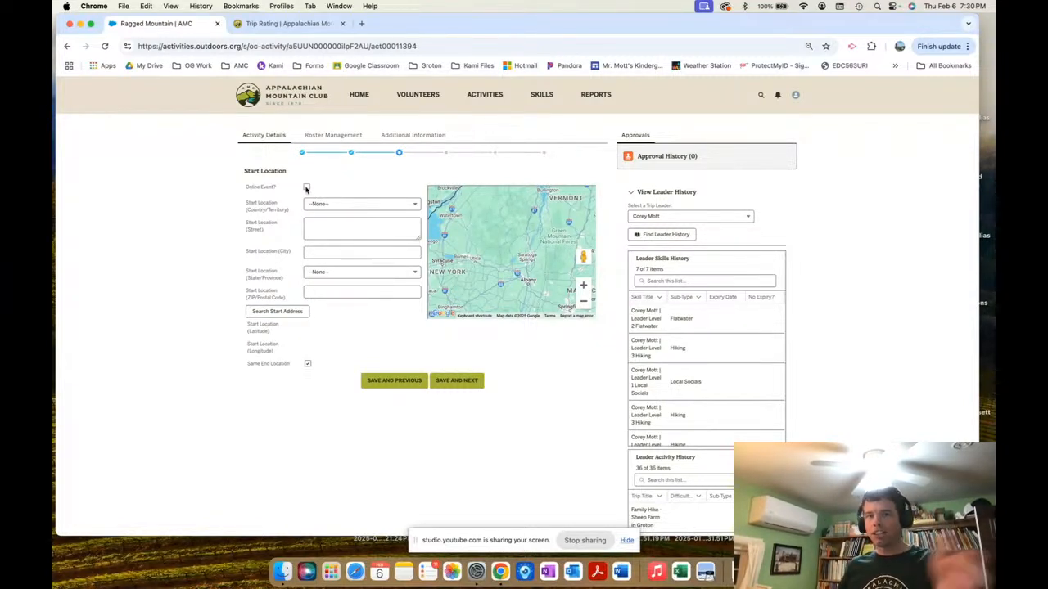
pyautogui.click(306, 187)
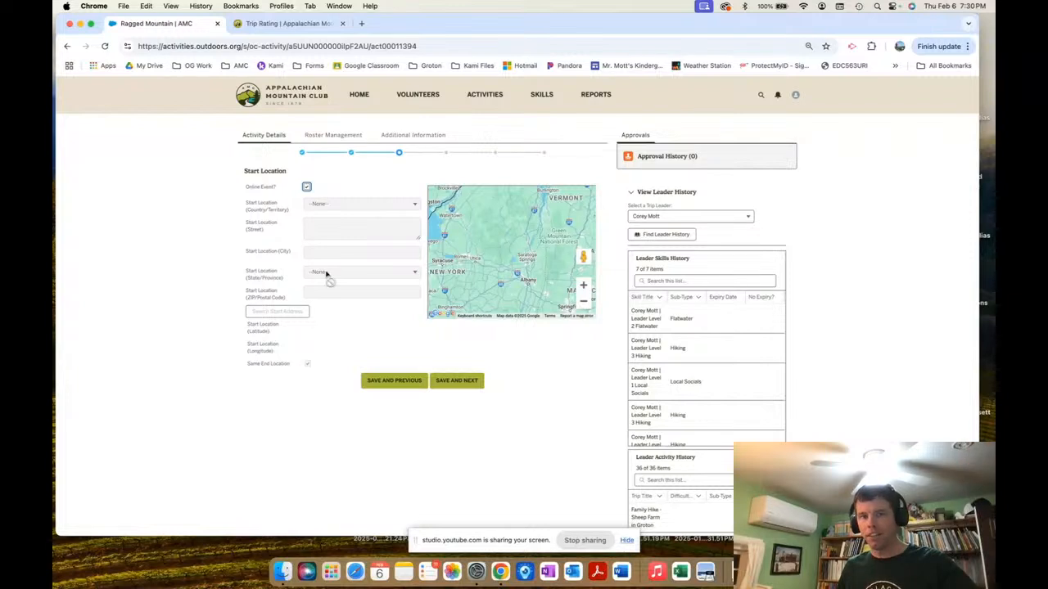
pyautogui.click(306, 187)
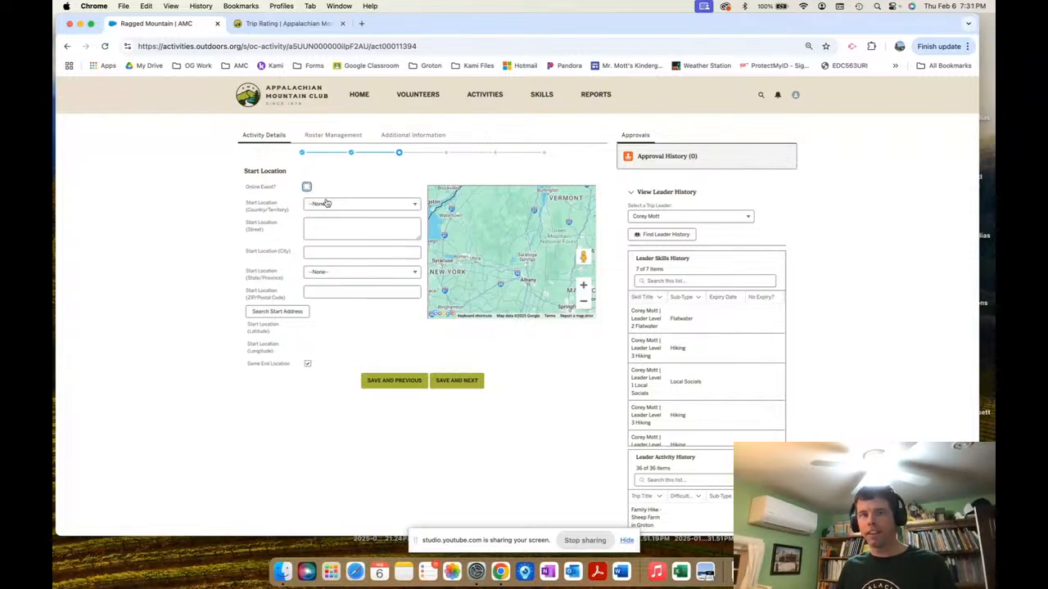
# Browse the start Country list without choosing, then open the State/Province list.
pyautogui.click(325, 206)
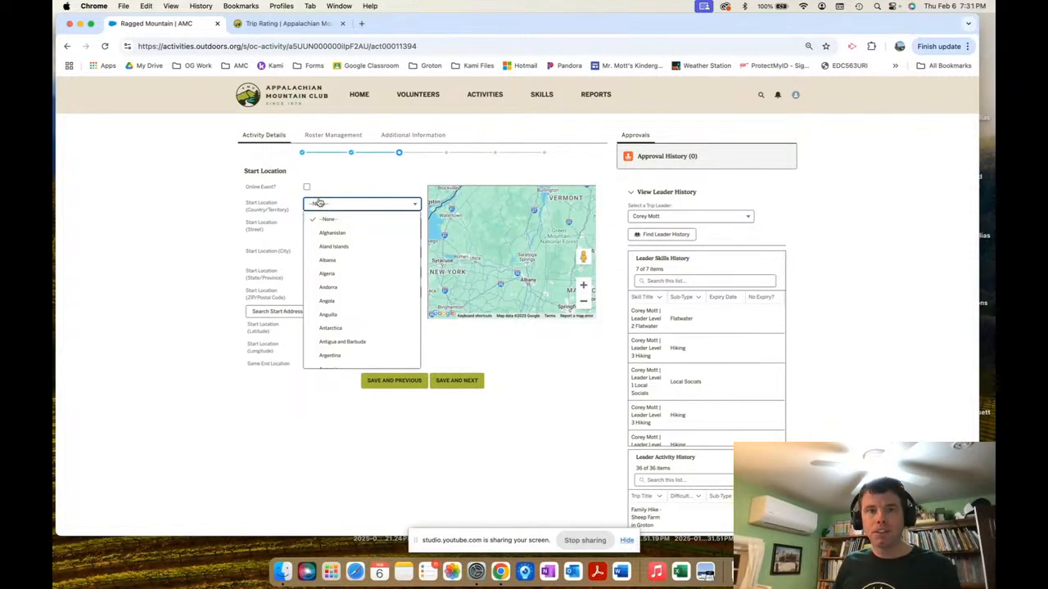
pyautogui.scroll(-10, 339, 334)
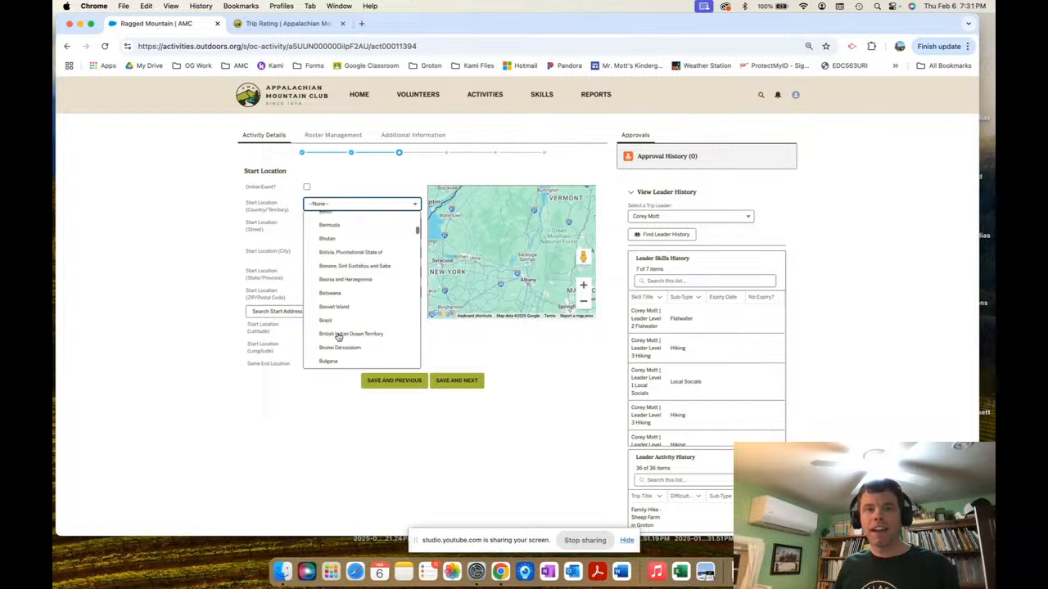
pyautogui.scroll(-10, 338, 336)
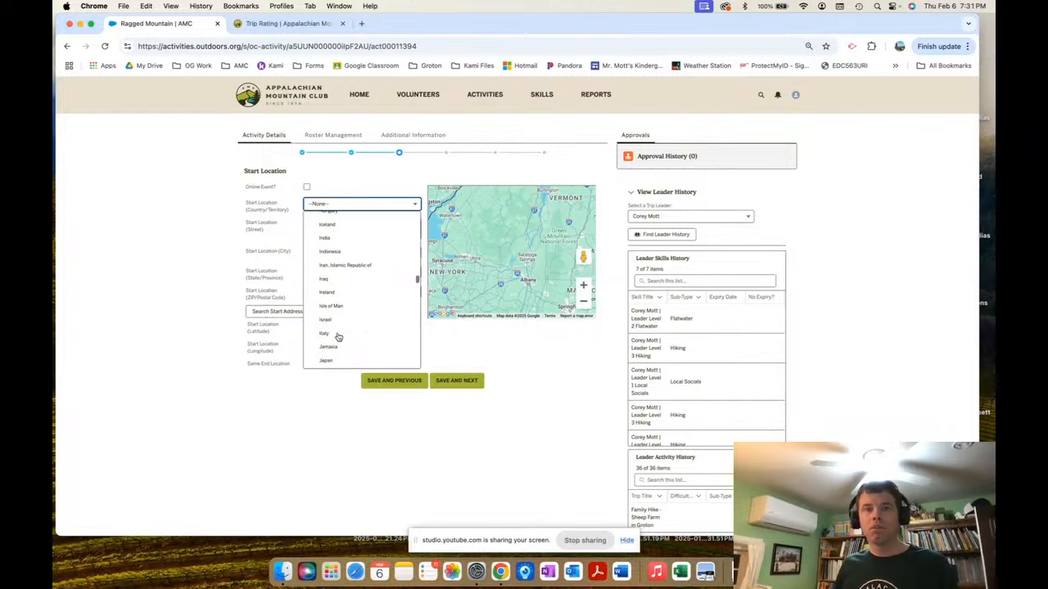
pyautogui.scroll(-10, 338, 336)
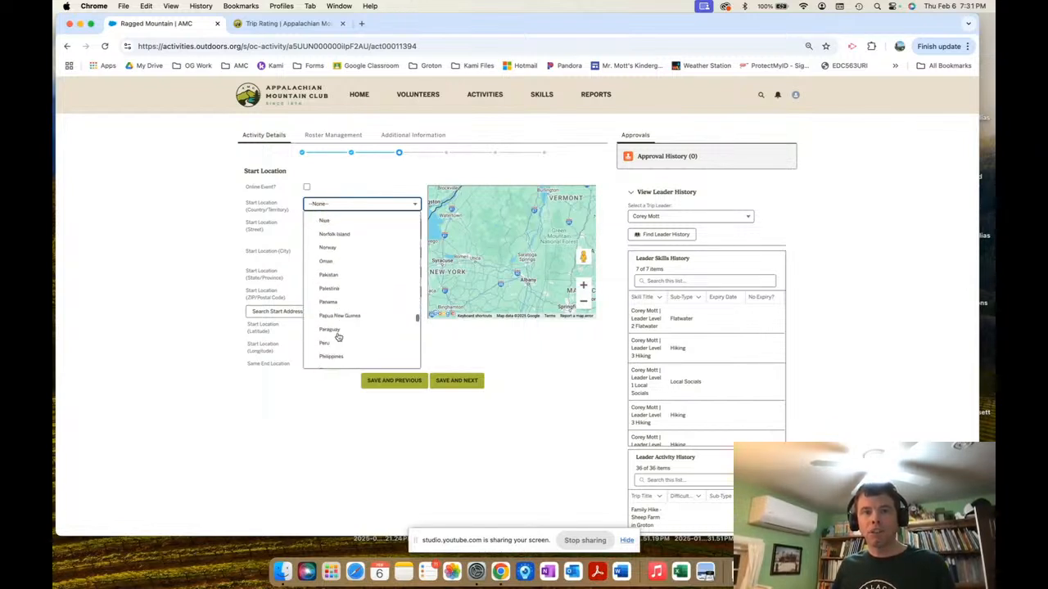
pyautogui.scroll(-4, 338, 337)
pyautogui.click(258, 360)
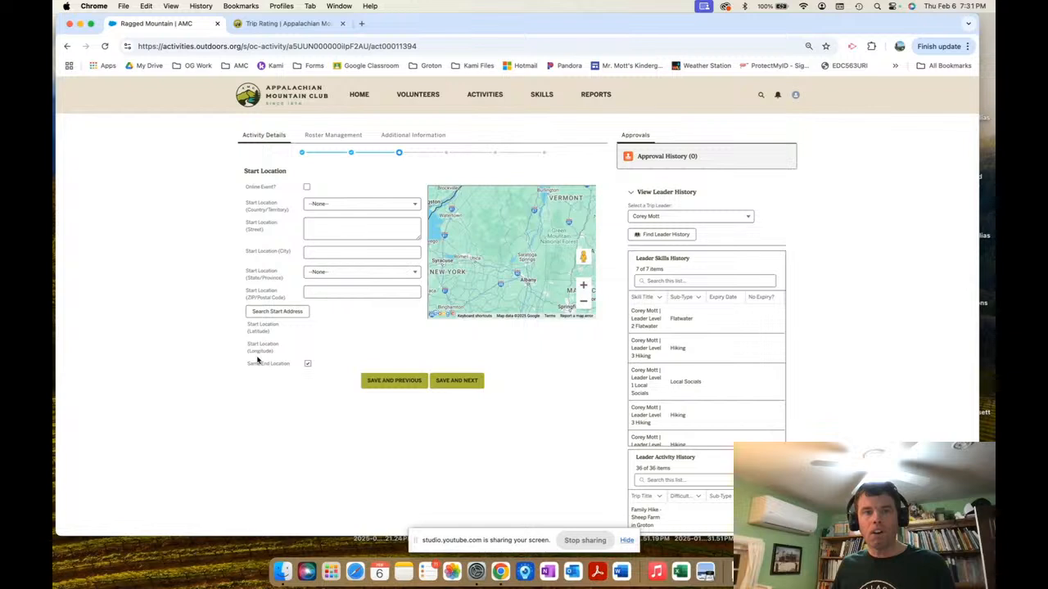
pyautogui.click(324, 273)
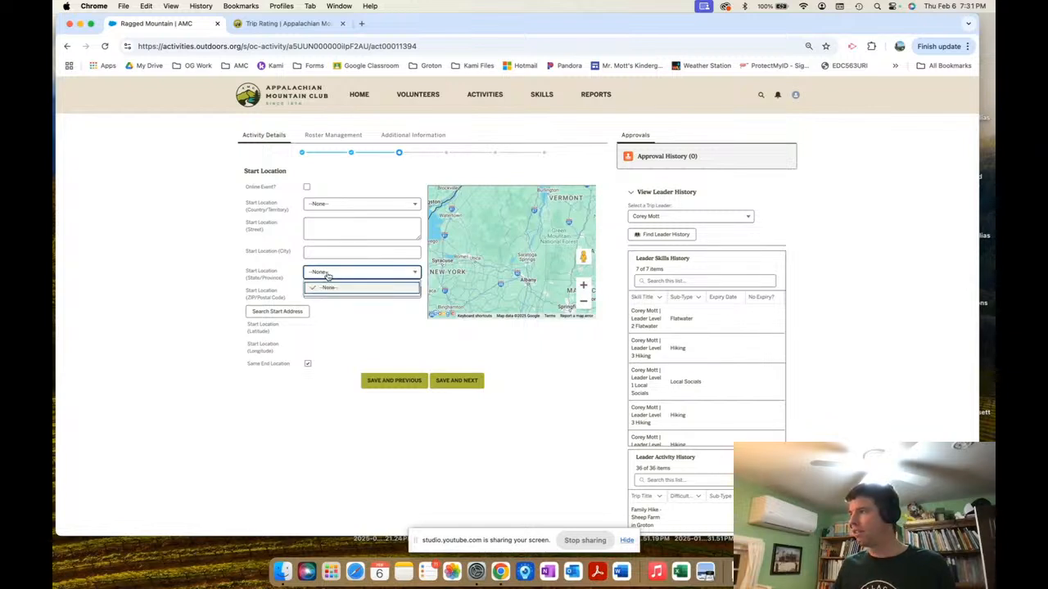